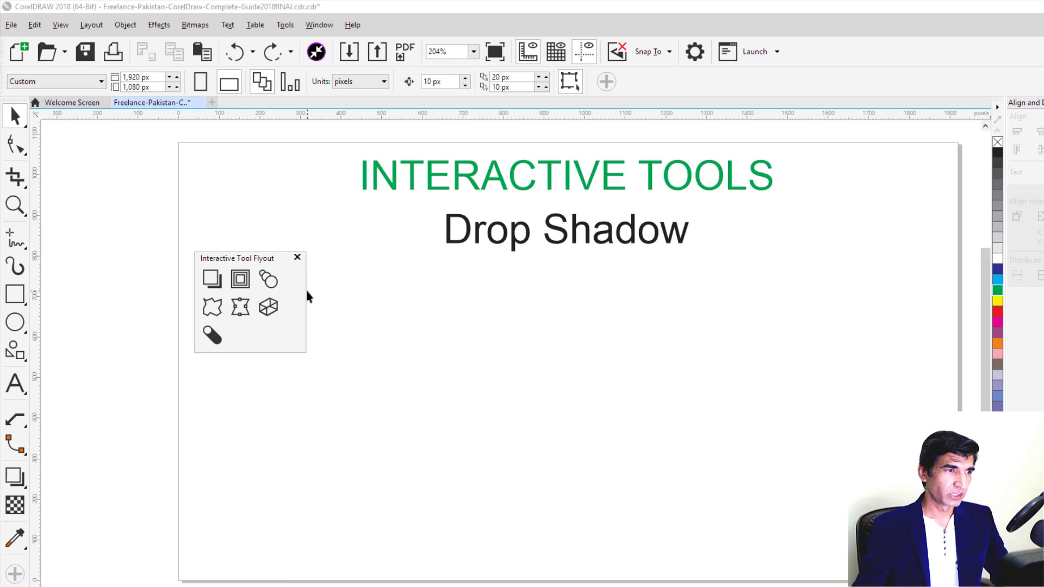
# Step: Widen the floating Interactive Tool Flyout so its tools fit in a single row
pyautogui.moveTo(304, 291); pyautogui.dragTo(431, 290)
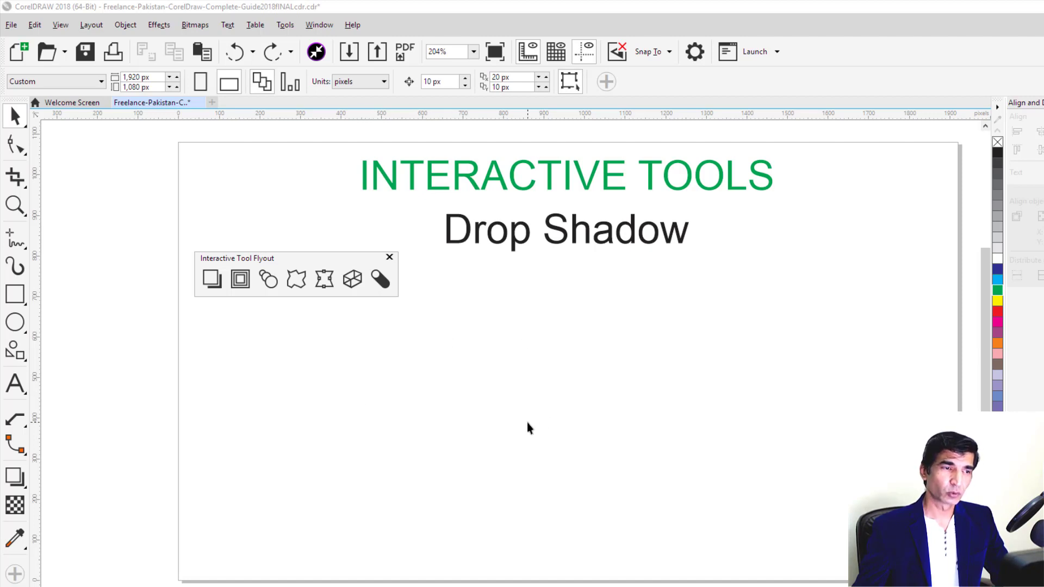
# Step: Browse the neighbouring tutorial pages without inserting any new page, and return to the Drop Shadow page
pyautogui.press('pagedown')
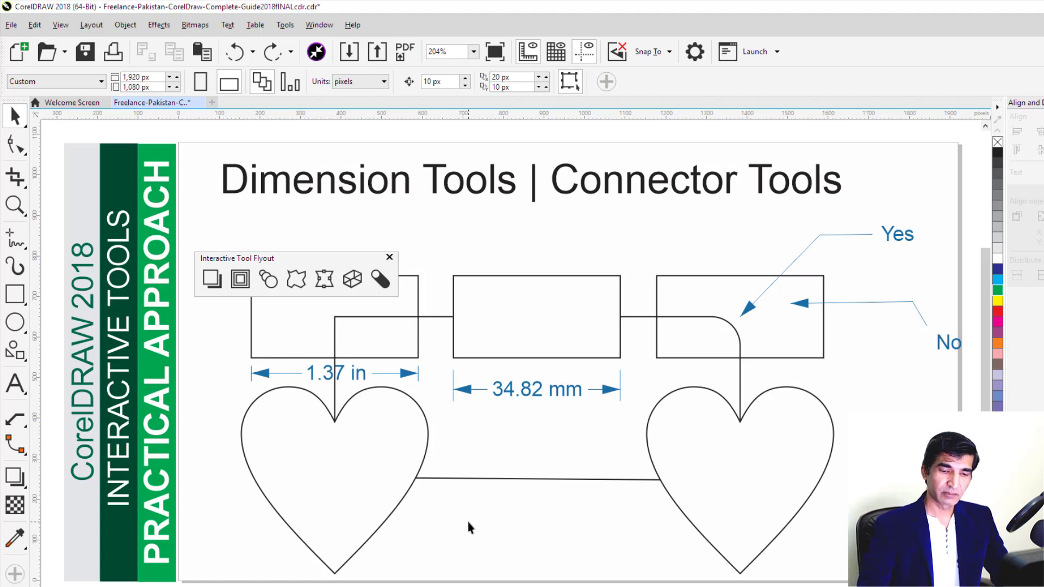
pyautogui.press('pagedown')
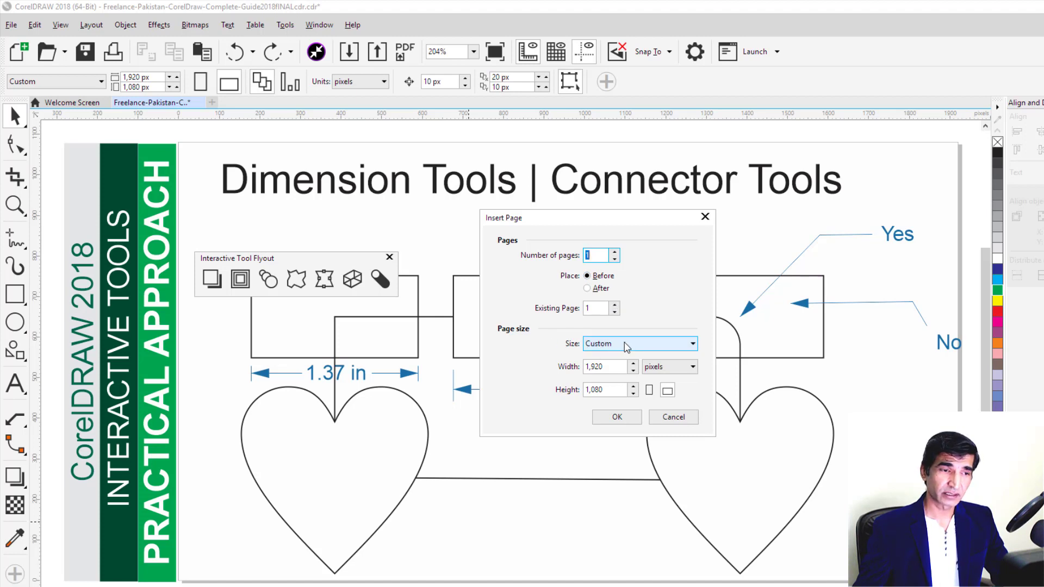
pyautogui.click(674, 418)
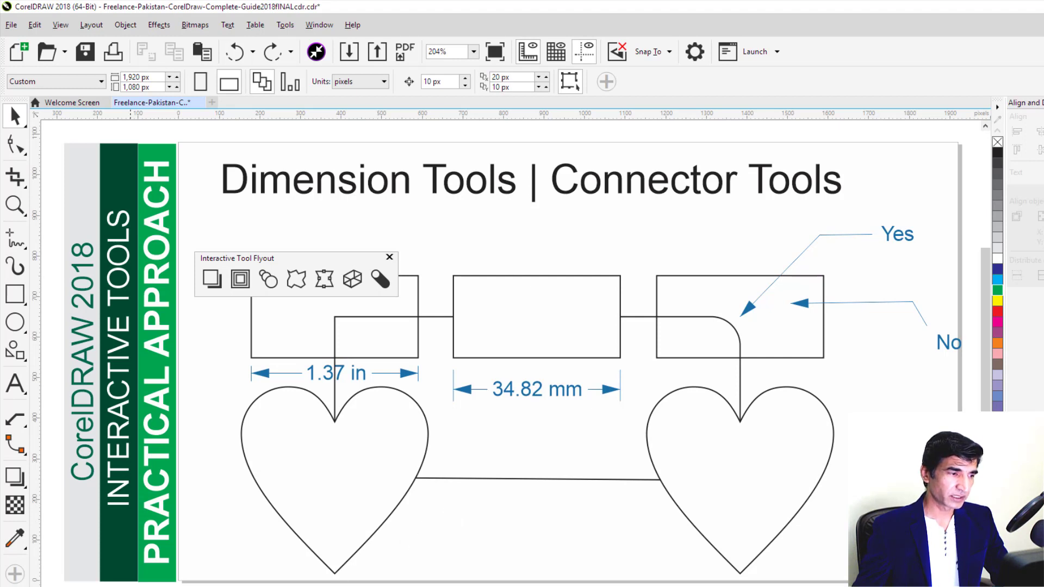
pyautogui.press('pagedown')
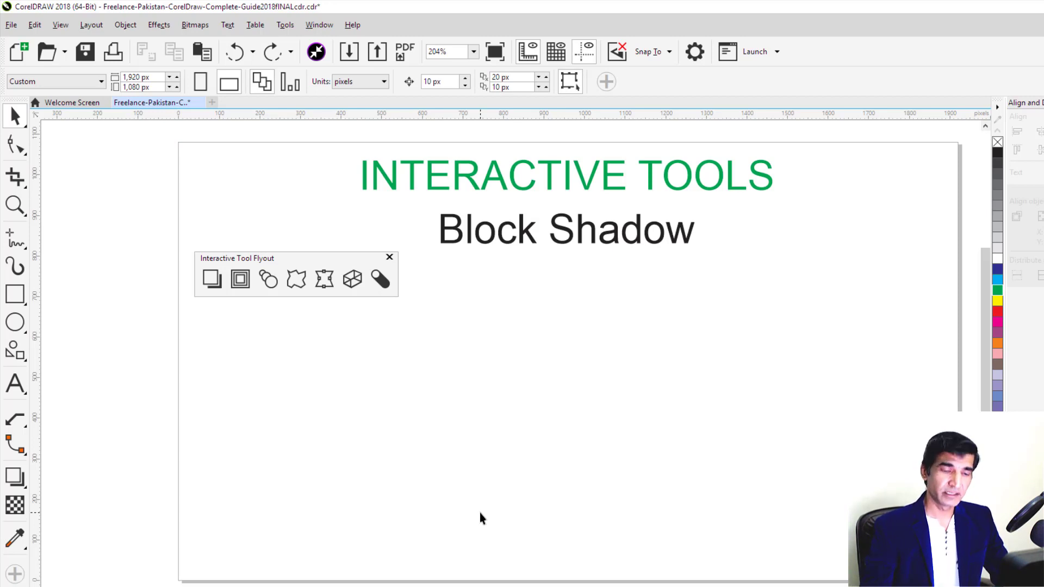
pyautogui.press('pagedown')
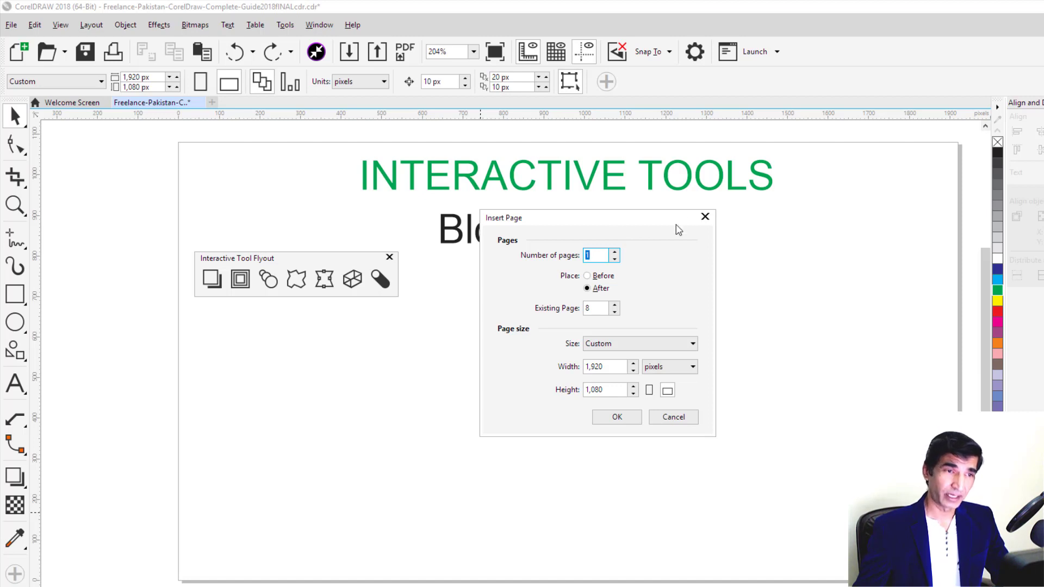
pyautogui.click(705, 218)
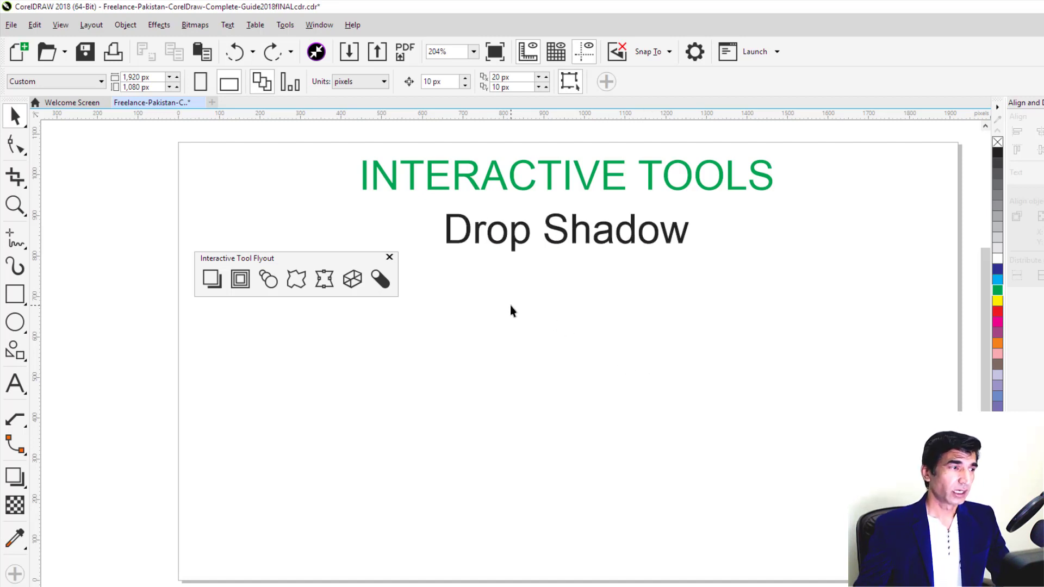
# Step: Draw a rectangle about 559 by 192 px below the Drop Shadow heading and fill it with light grey
pyautogui.click(19, 300)
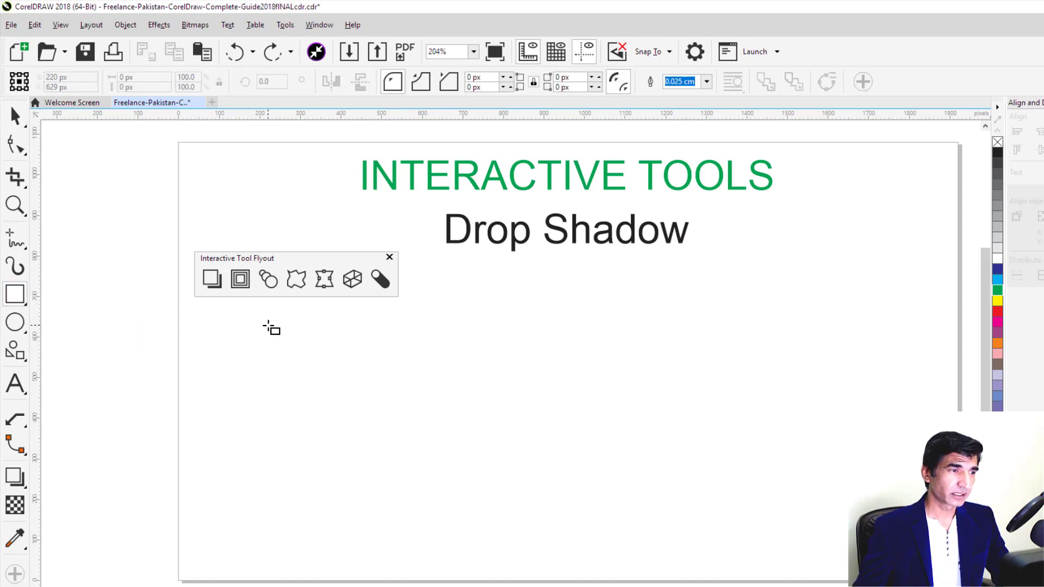
pyautogui.moveTo(267, 325)
pyautogui.mouseDown()
pyautogui.moveTo(513, 394)
pyautogui.moveTo(495, 402)
pyautogui.mouseUp()
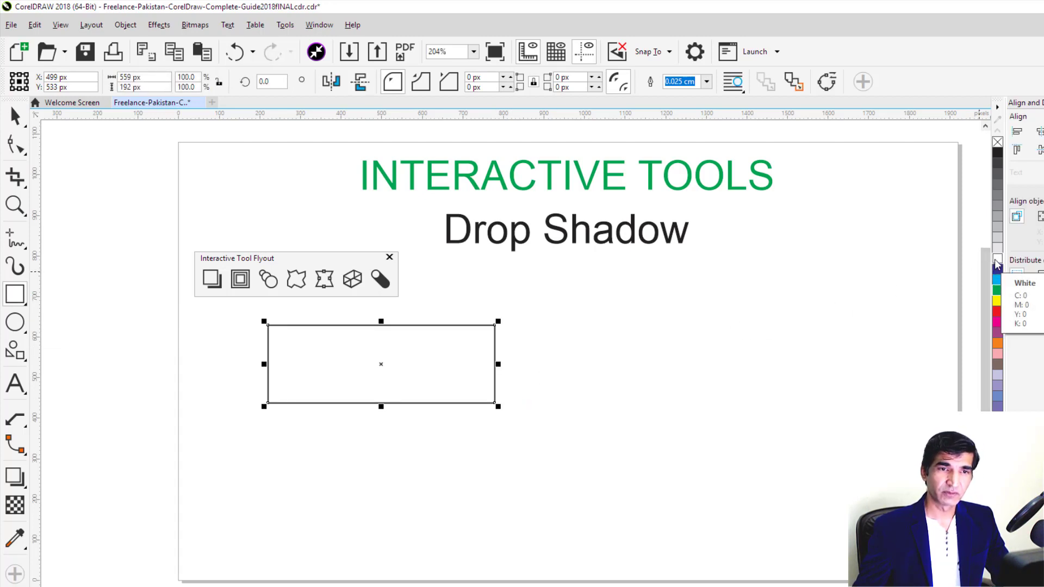
pyautogui.hotkey('ctrl', 'z')
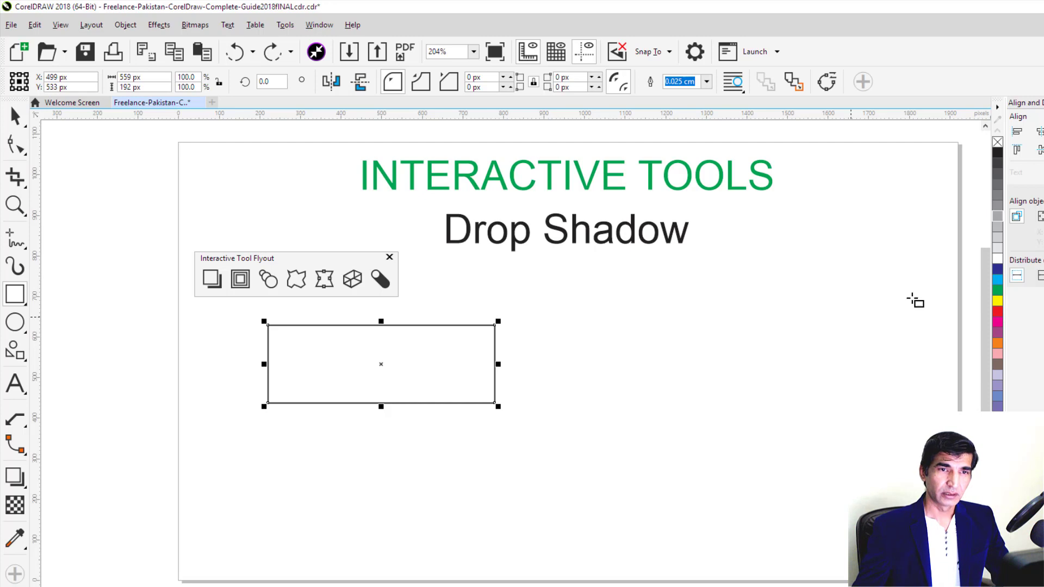
pyautogui.click(998, 228)
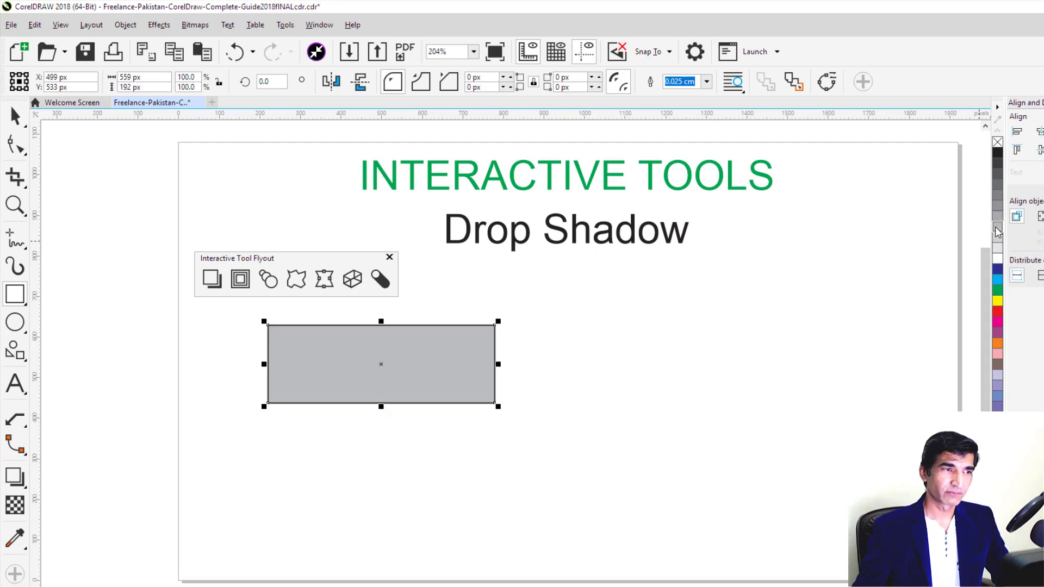
# Step: Add a drop shadow to the grey rectangle, offset about 158 px horizontally and -43 px vertically
pyautogui.click(212, 279)
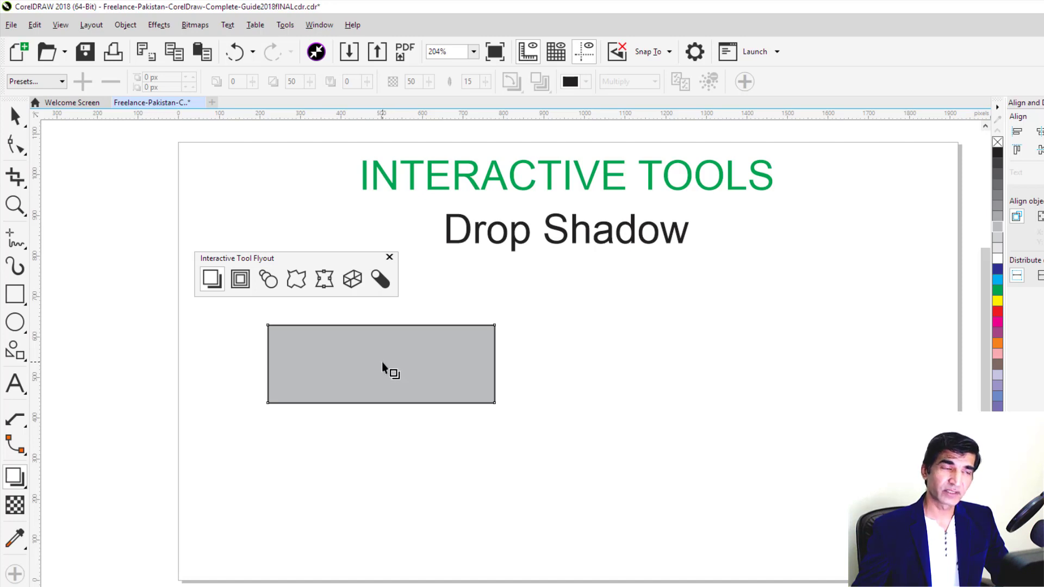
pyautogui.moveTo(382, 367); pyautogui.dragTo(385, 415)
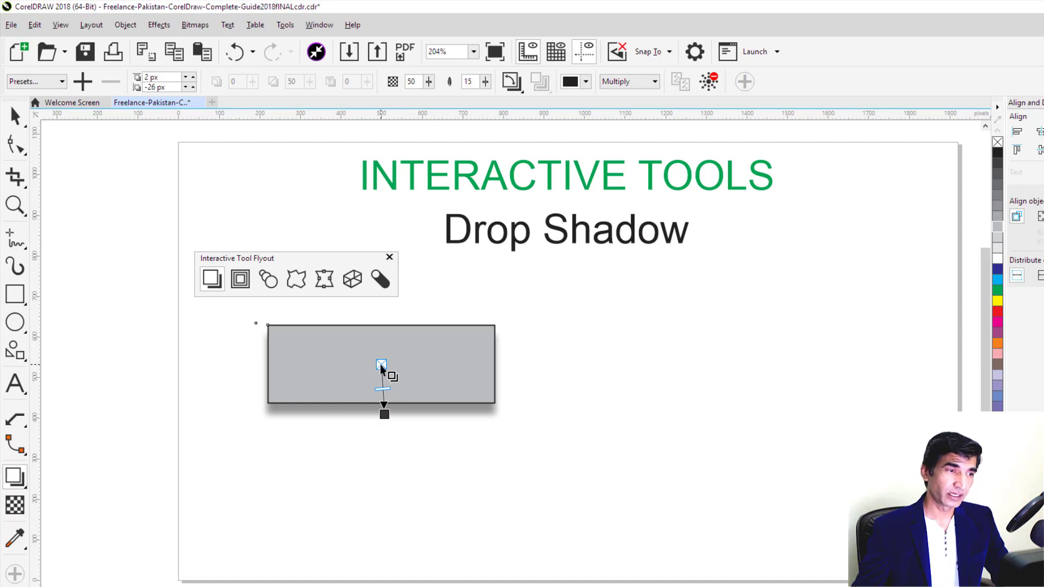
pyautogui.moveTo(384, 414); pyautogui.dragTo(560, 413)
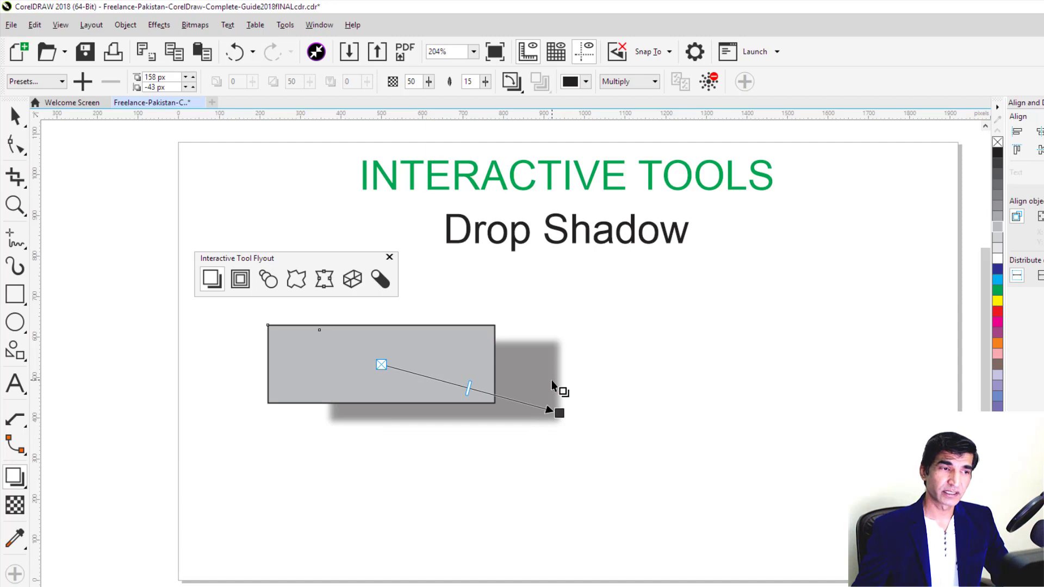
# Step: Apply the Perspective Top Left preset to the shadow and swing it below the rectangle to an angle of about 336 degrees
pyautogui.click(48, 82)
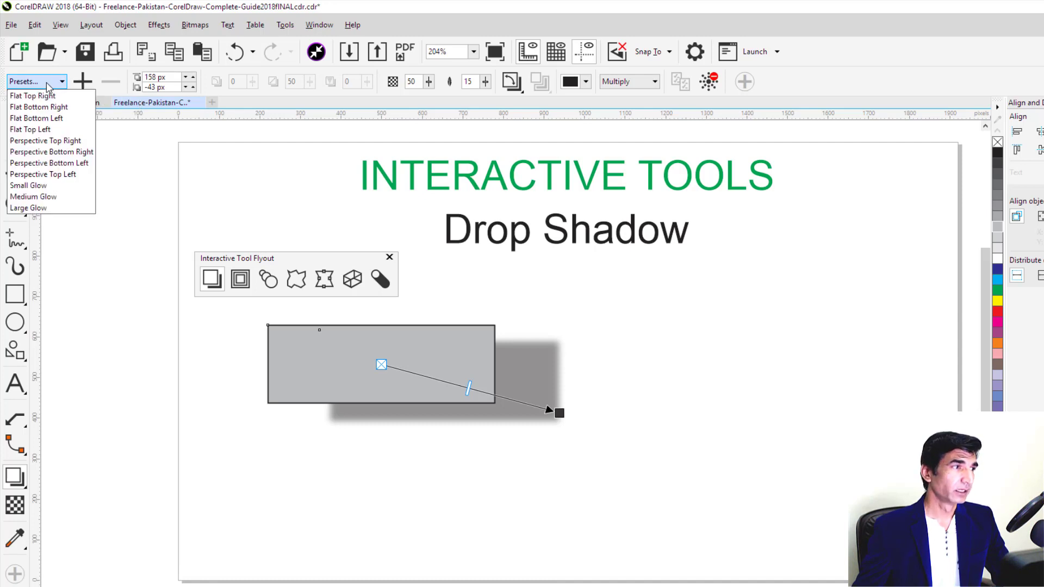
pyautogui.click(53, 142)
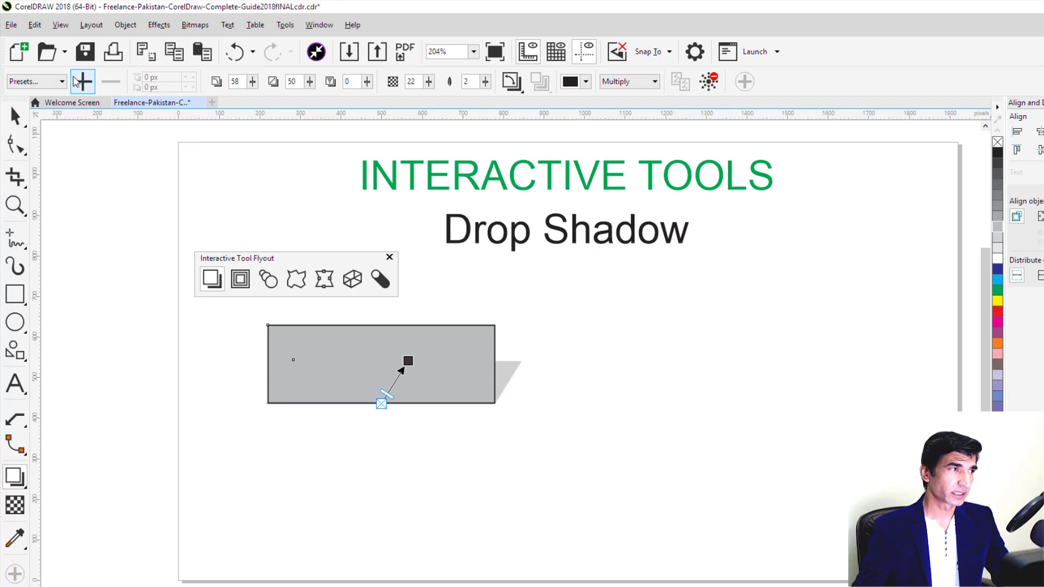
pyautogui.click(54, 82)
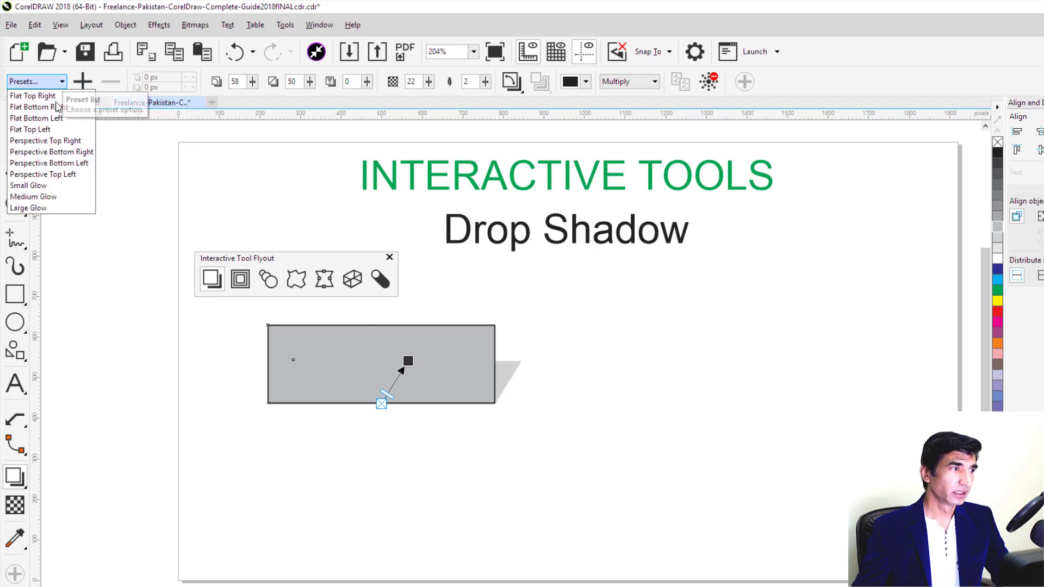
pyautogui.click(44, 174)
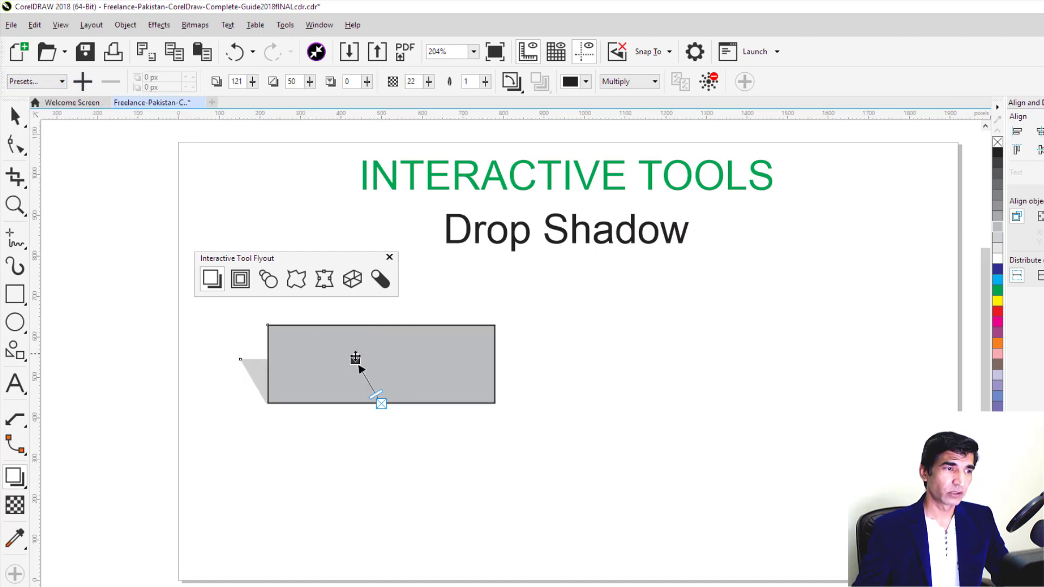
pyautogui.moveTo(355, 358); pyautogui.dragTo(510, 461)
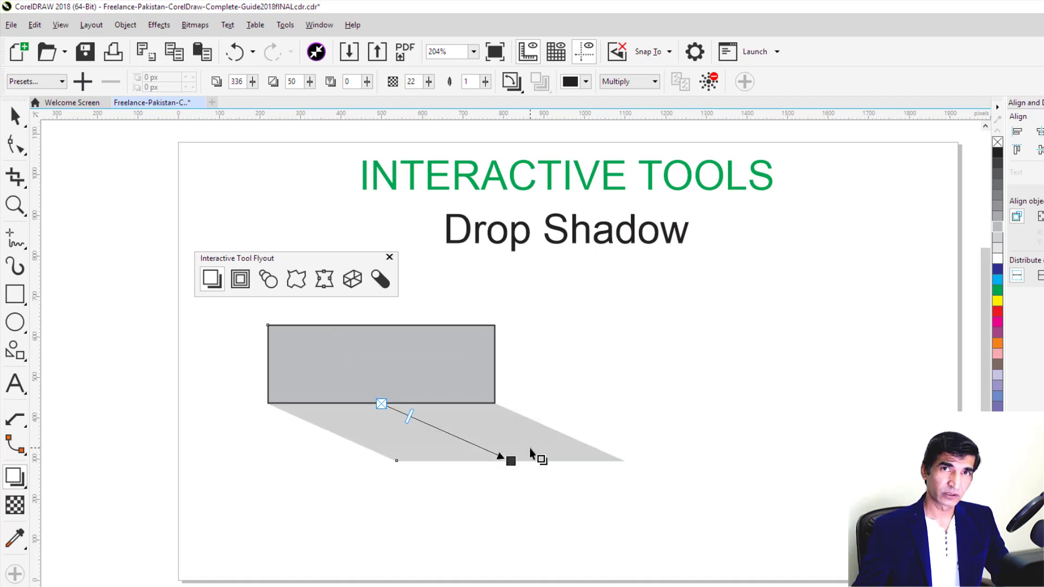
pyautogui.click(83, 82)
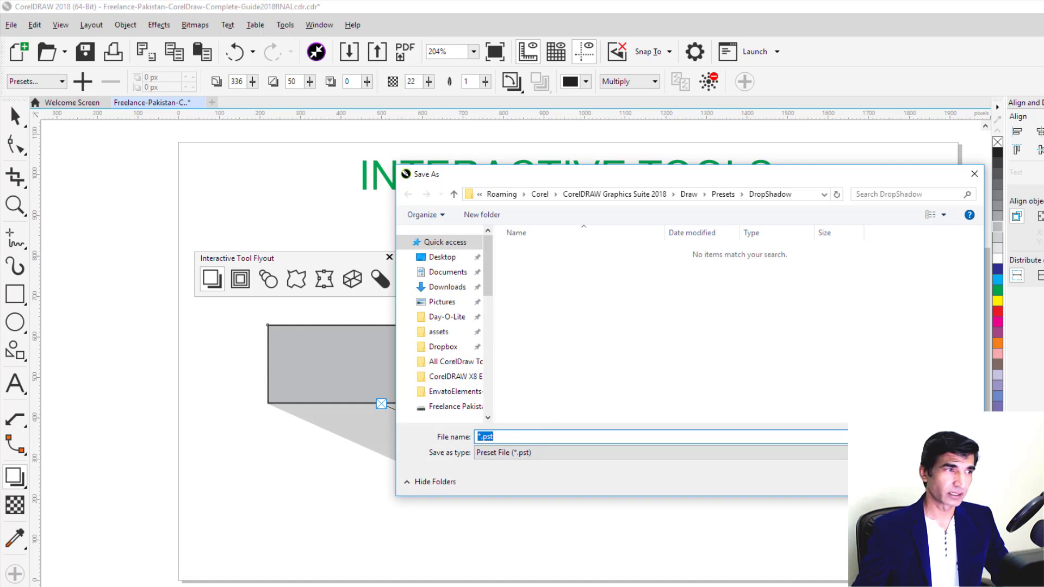
pyautogui.press('Escape')
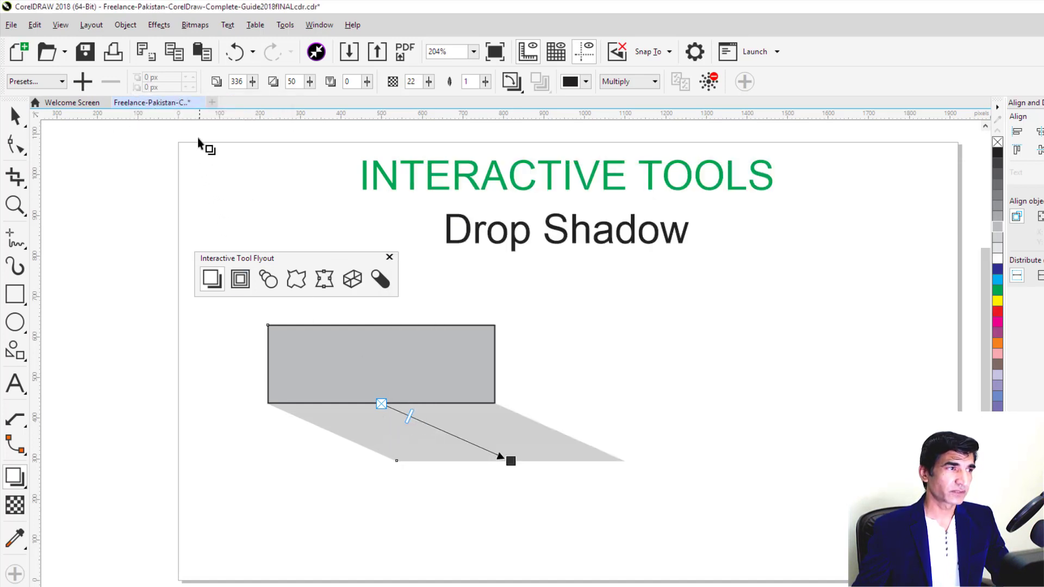
# Step: Set the drop shadow angle to 128 degrees
pyautogui.click(218, 81)
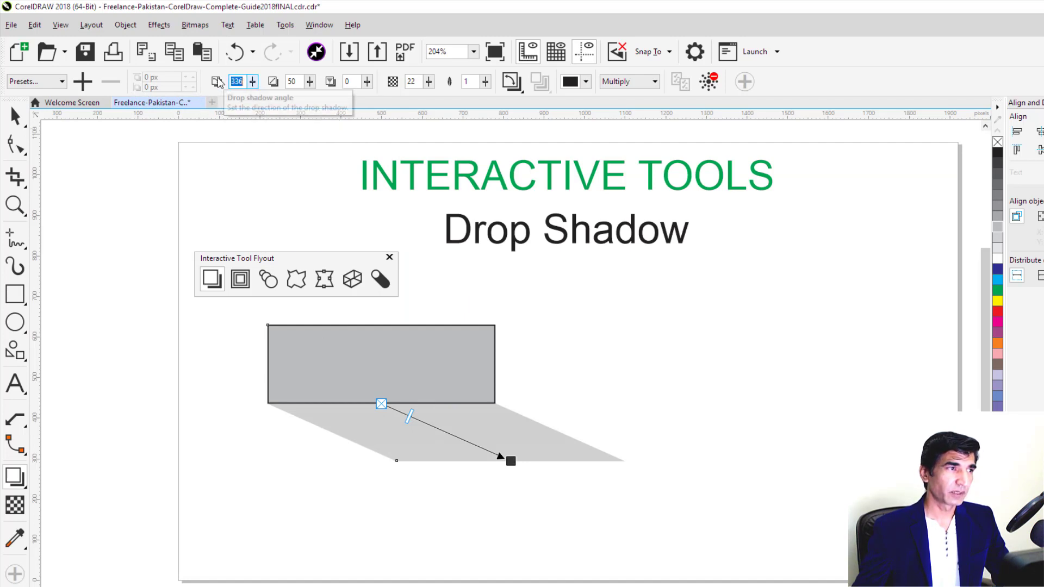
pyautogui.click(252, 82)
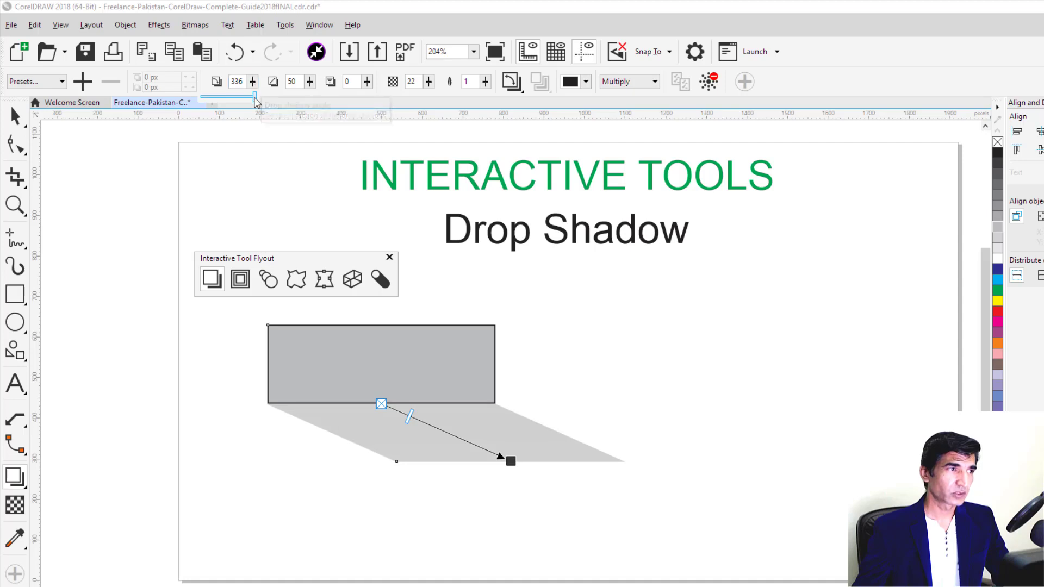
pyautogui.moveTo(255, 98); pyautogui.dragTo(241, 103)
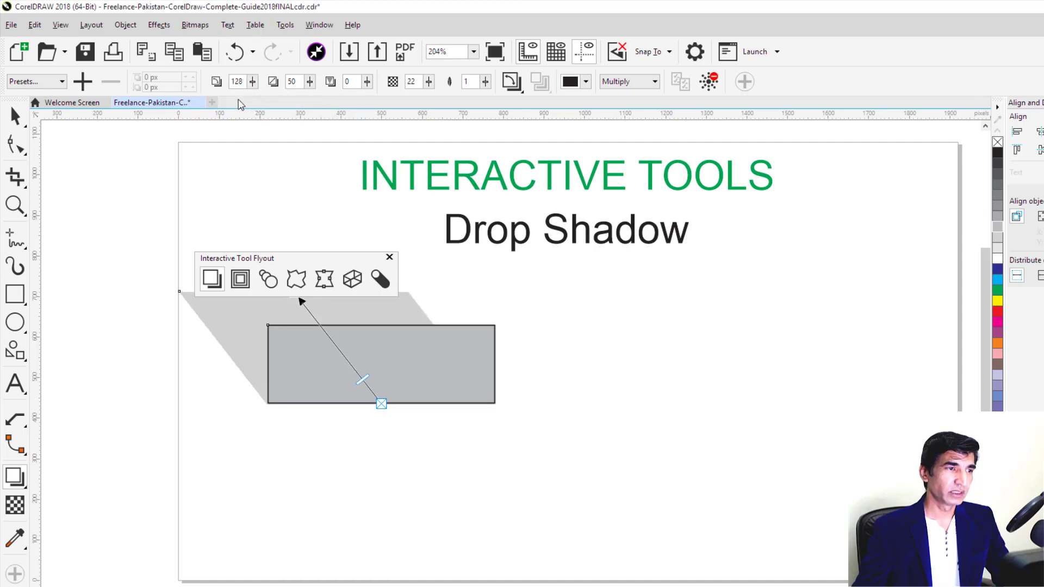
# Step: Adjust the shadow's stretch so its far edge sits about level with the rectangle's upper edge
pyautogui.click(310, 81)
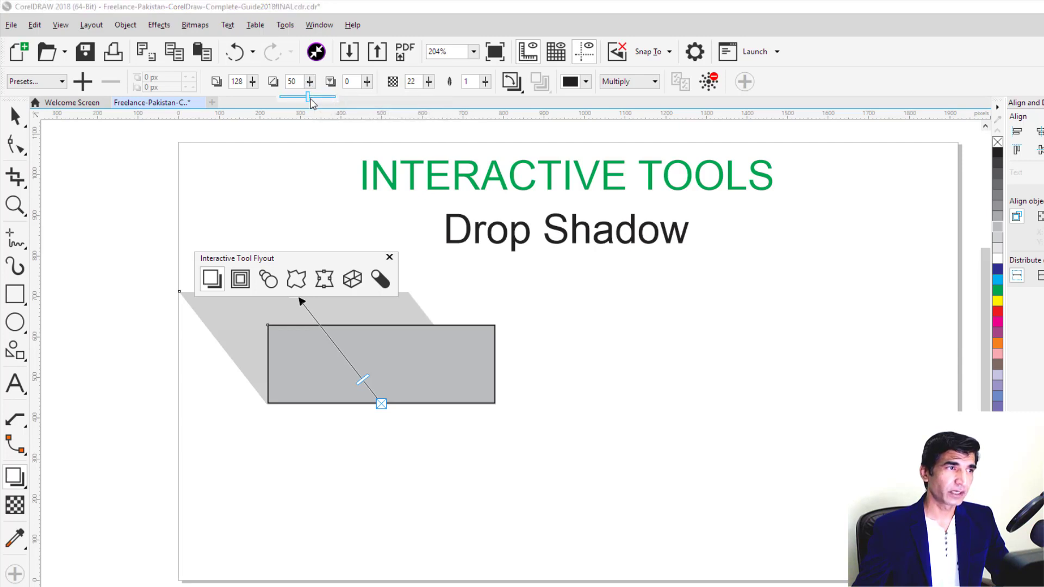
pyautogui.moveTo(308, 99); pyautogui.dragTo(309, 100)
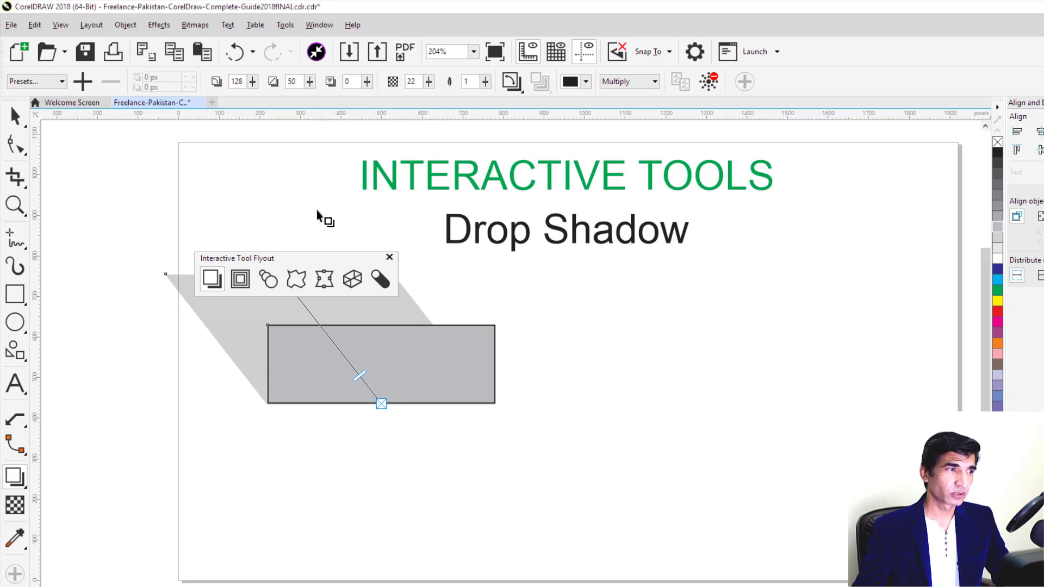
pyautogui.click(310, 81)
pyautogui.click(298, 103)
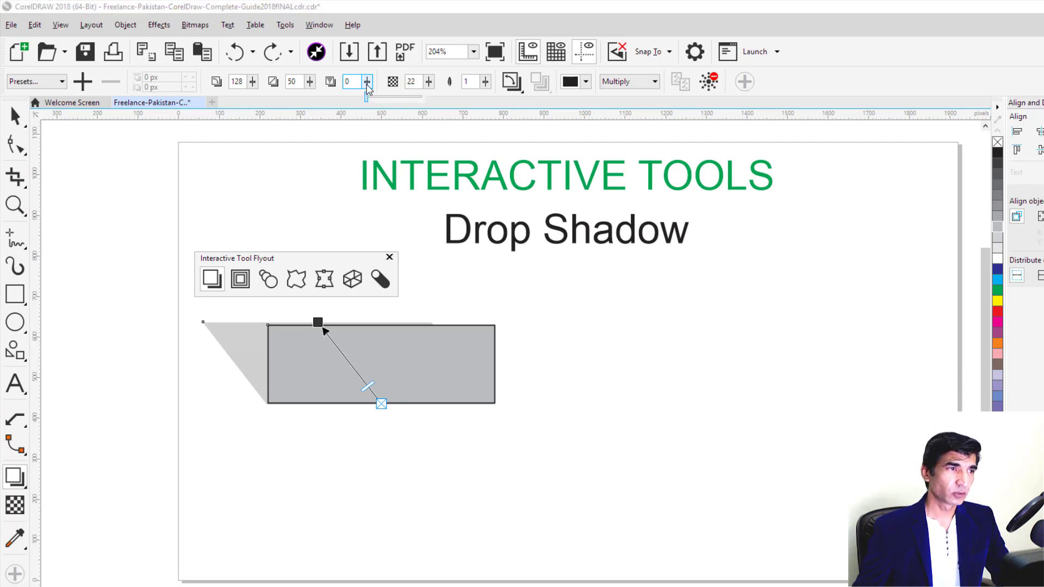
# Step: Try a fade of 19 on the drop shadow and undo it
pyautogui.click(367, 84)
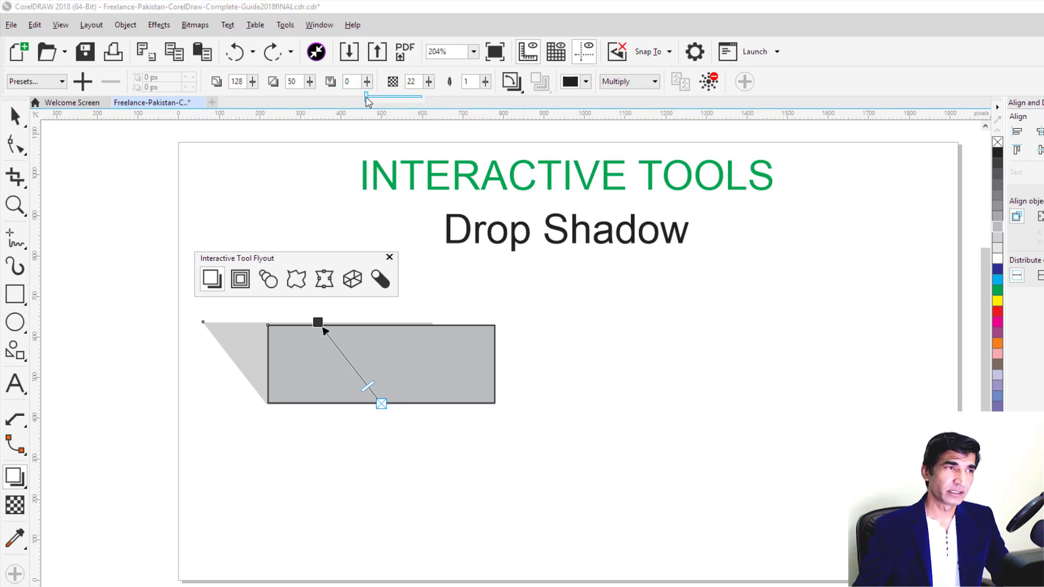
pyautogui.moveTo(368, 103); pyautogui.dragTo(378, 102)
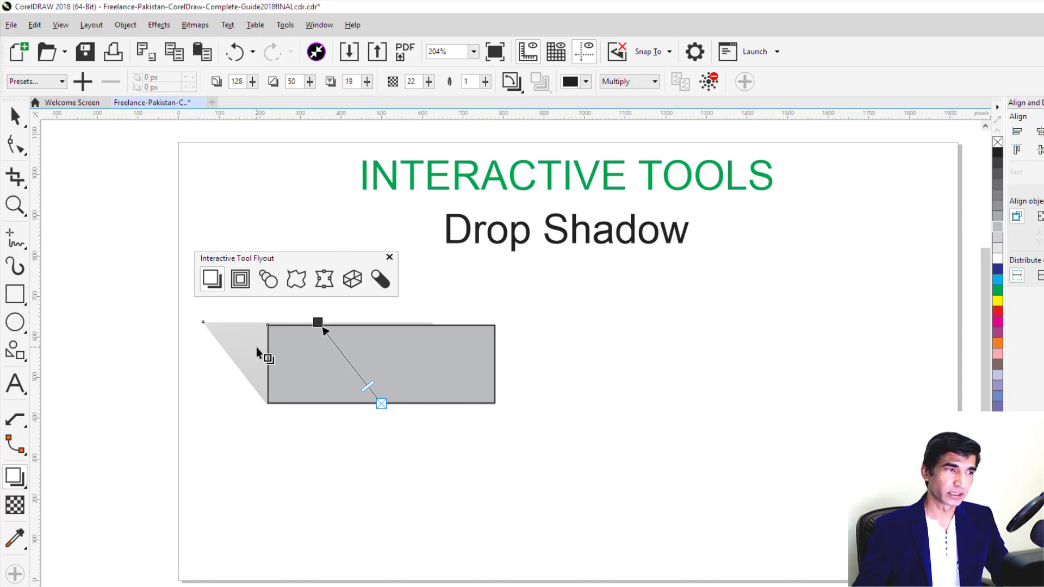
pyautogui.hotkey('ctrl', 'z')
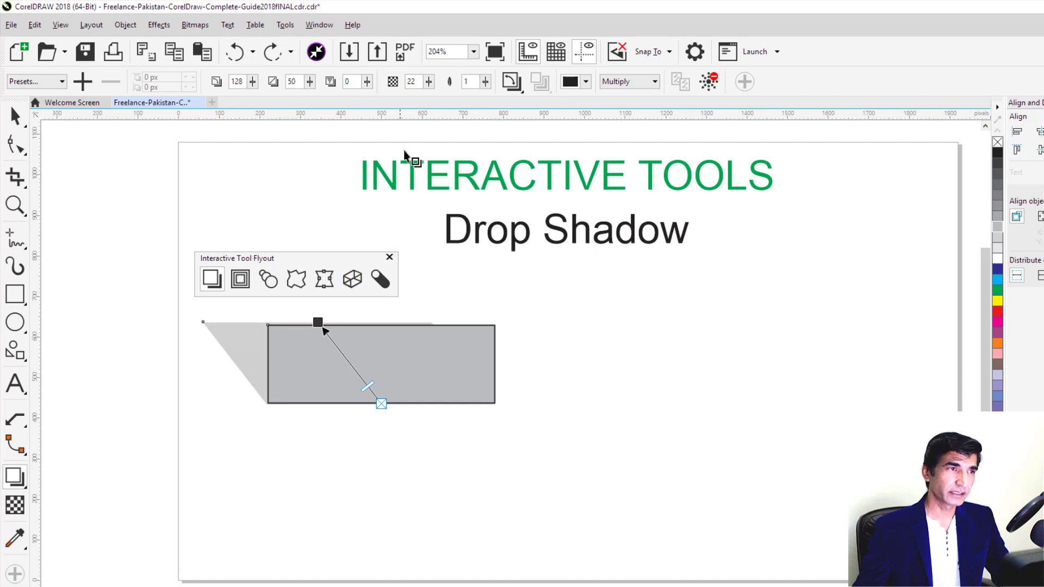
# Step: Try a drop shadow opacity of 48 and set it back to 22
pyautogui.click(429, 81)
pyautogui.moveTo(429, 97); pyautogui.dragTo(444, 98)
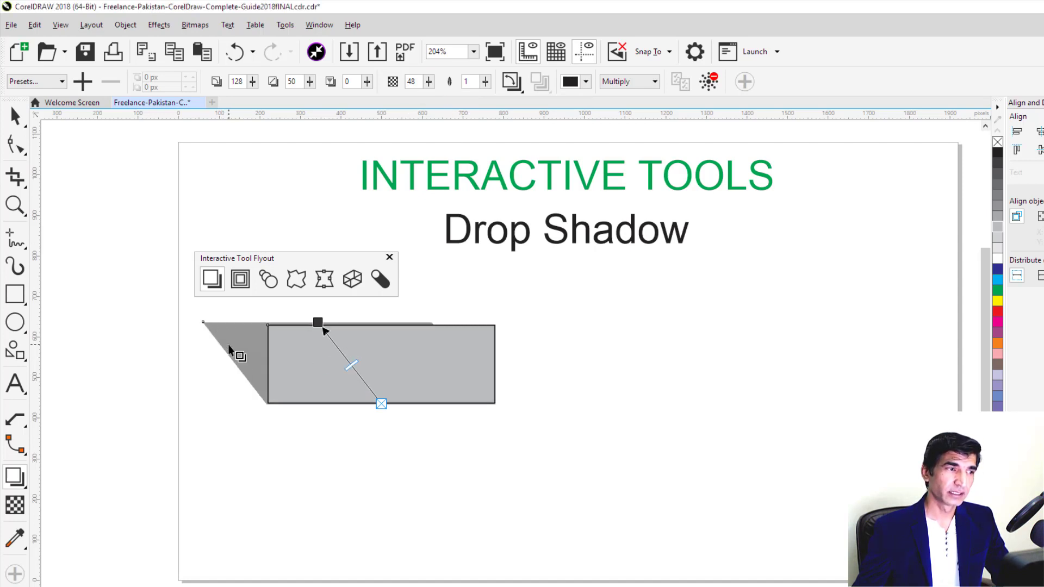
pyautogui.click(429, 82)
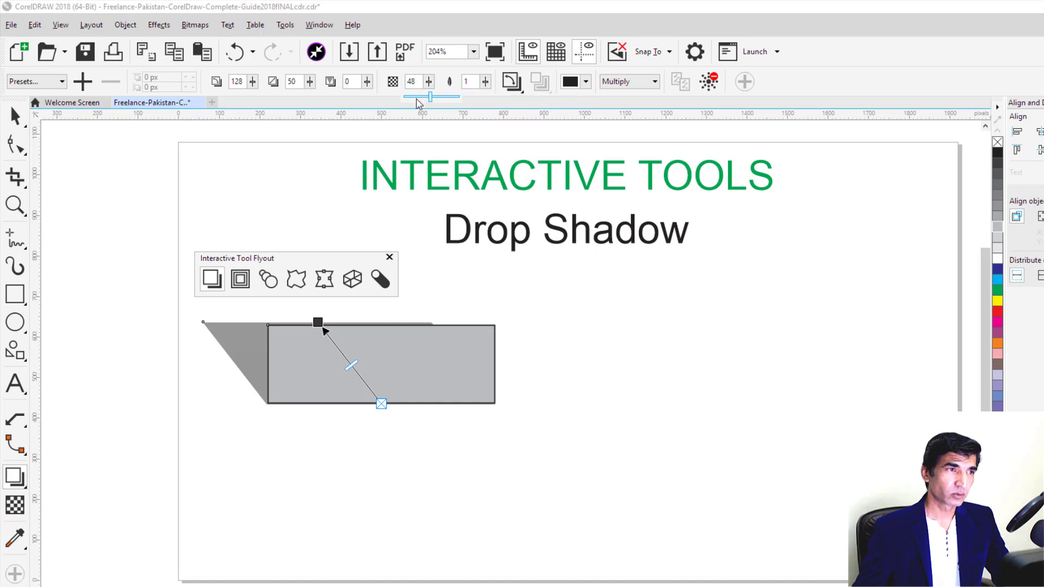
pyautogui.click(416, 98)
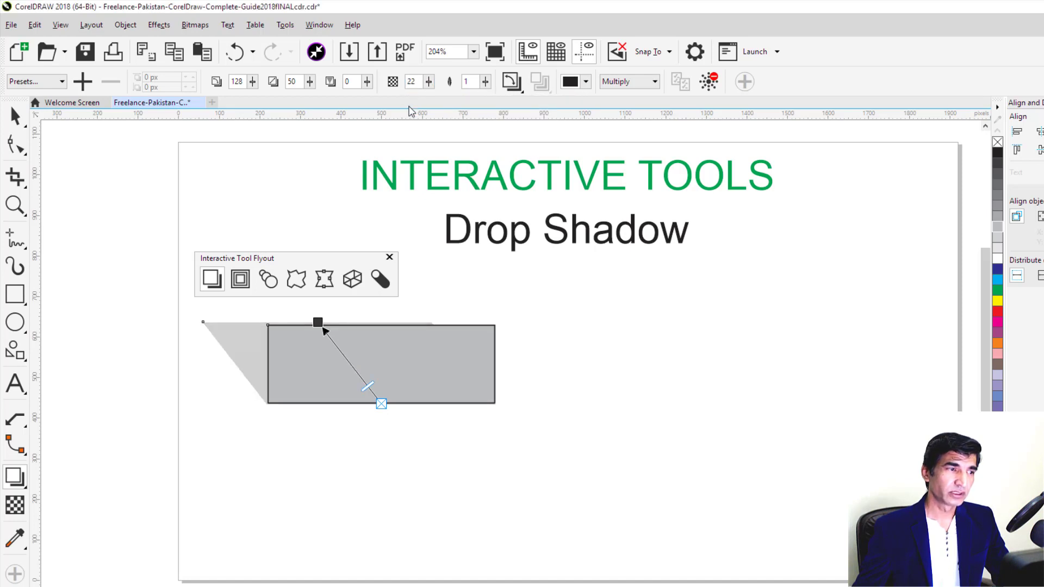
# Step: Set the drop shadow feathering to 19 to soften its edges
pyautogui.click(485, 82)
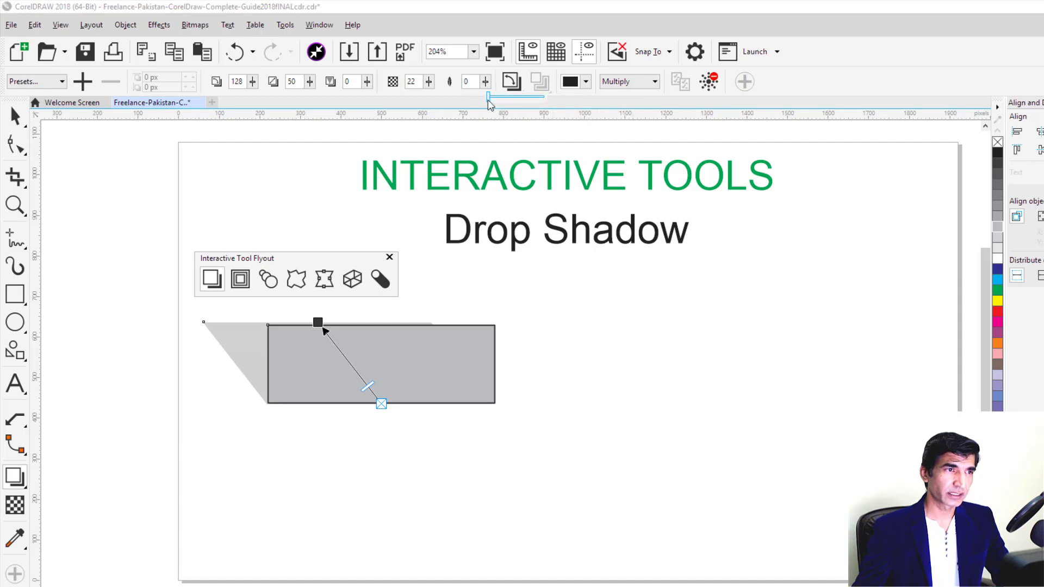
pyautogui.moveTo(487, 100)
pyautogui.mouseDown()
pyautogui.moveTo(501, 104)
pyautogui.moveTo(493, 113)
pyautogui.mouseUp()
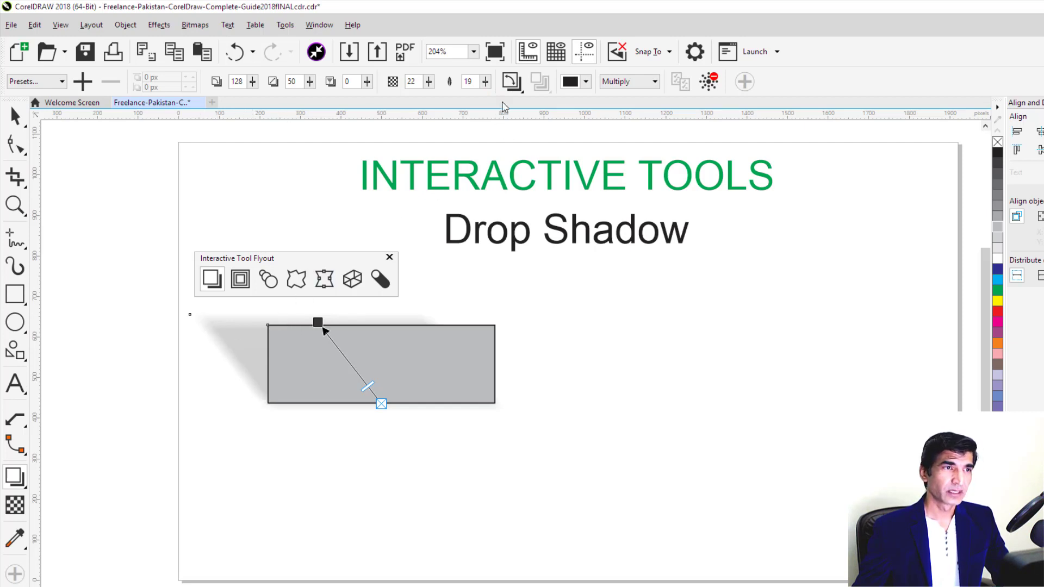
# Step: Try the Gaussian Blur feathering direction on the drop shadow and switch it to Middle
pyautogui.click(511, 81)
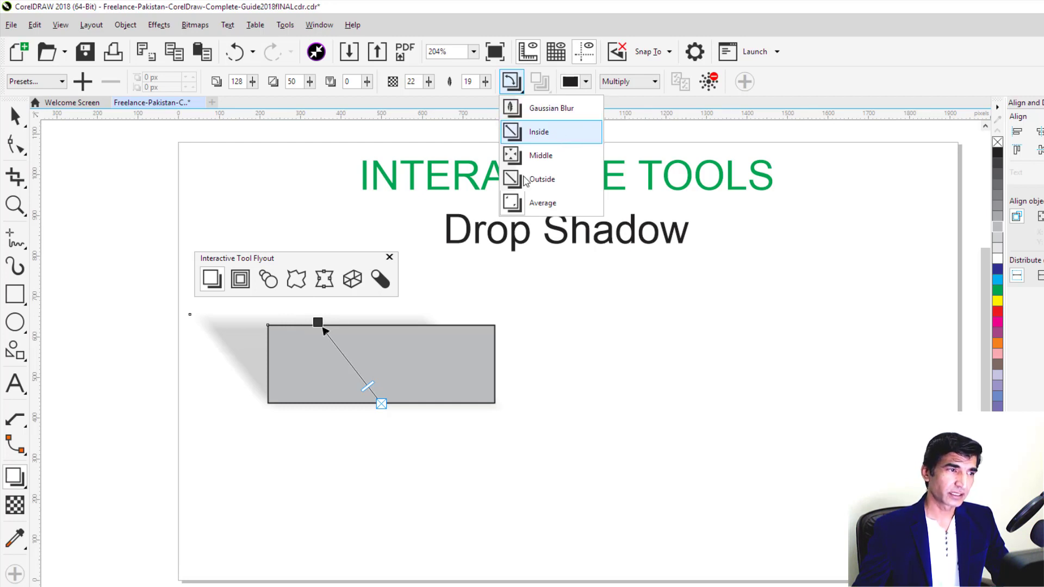
pyautogui.click(542, 110)
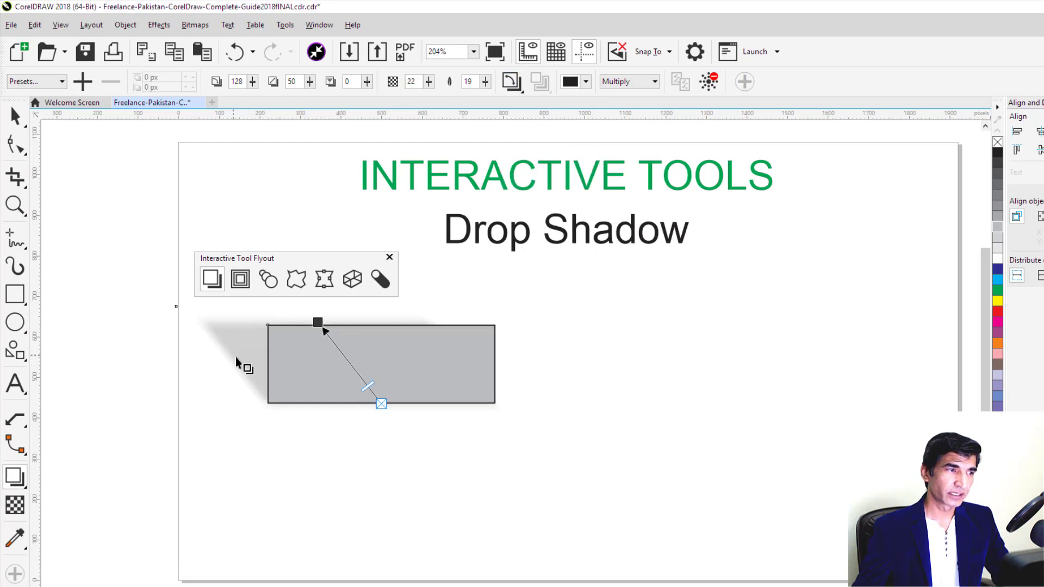
pyautogui.click(511, 81)
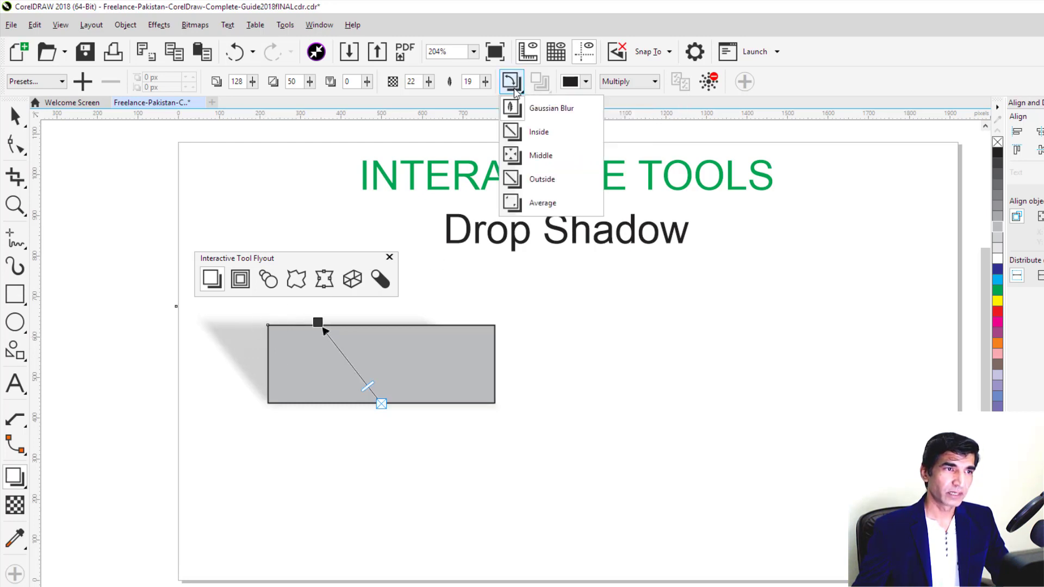
pyautogui.click(538, 156)
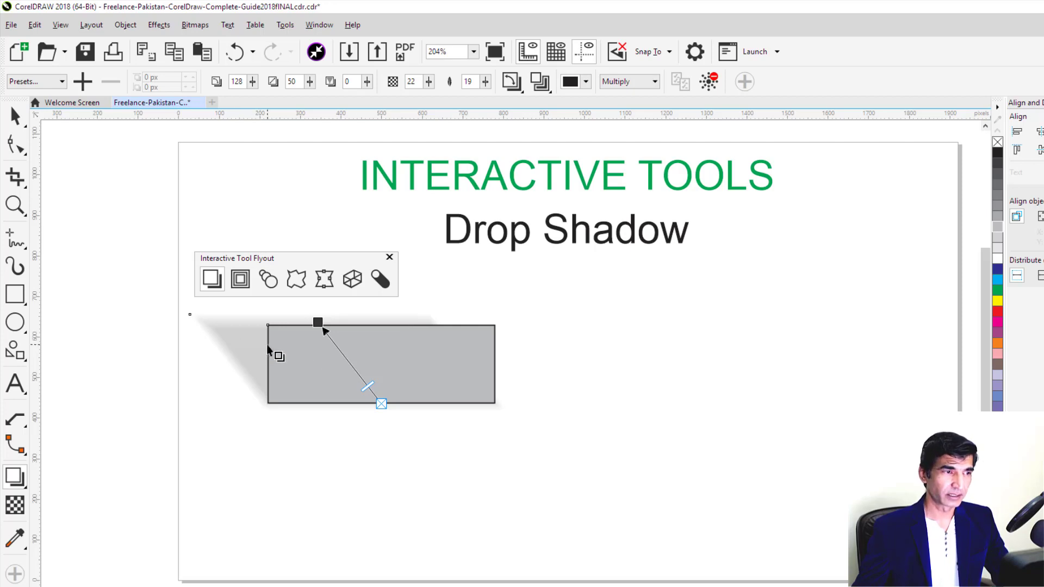
# Step: Try the Linear and Inverse Squared feathering edges on the drop shadow and settle on Flat
pyautogui.click(544, 91)
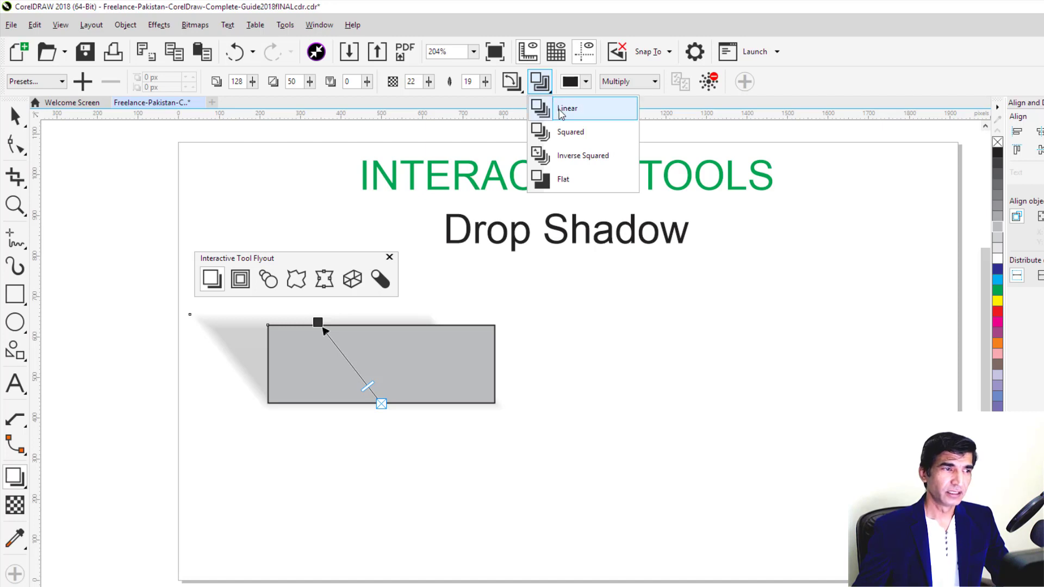
pyautogui.click(560, 112)
pyautogui.click(548, 89)
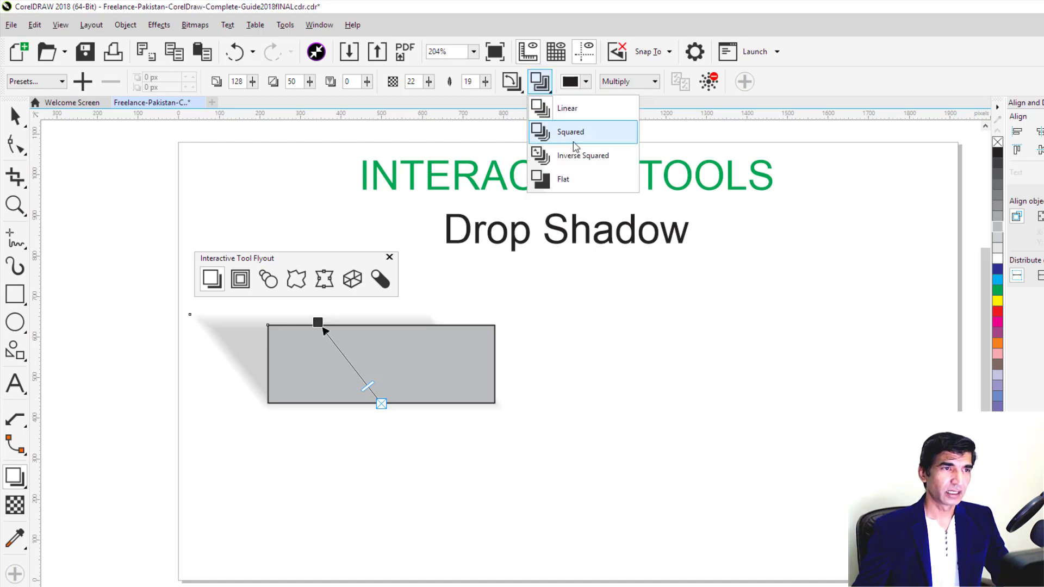
pyautogui.click(575, 163)
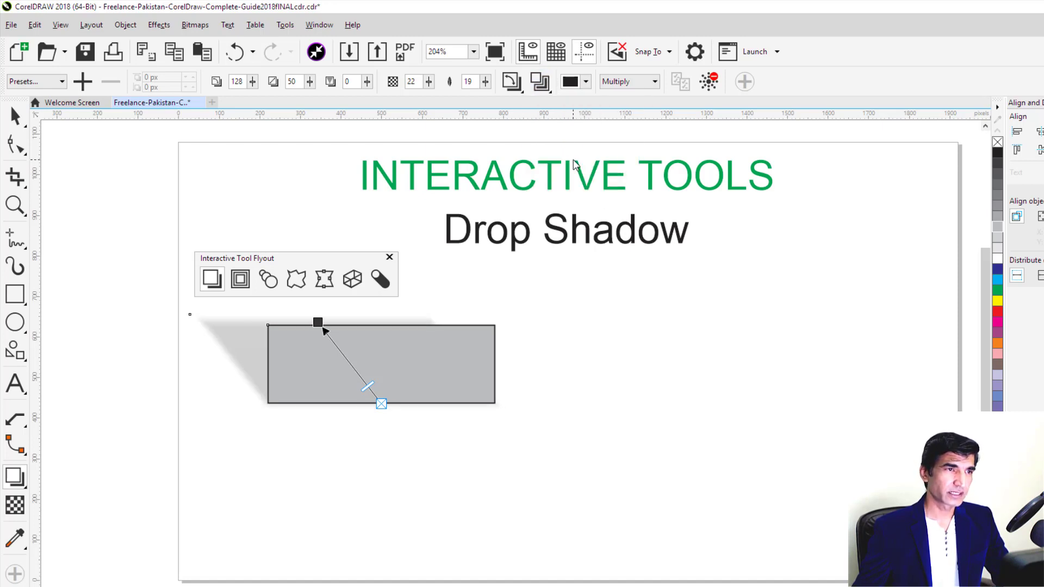
pyautogui.click(548, 90)
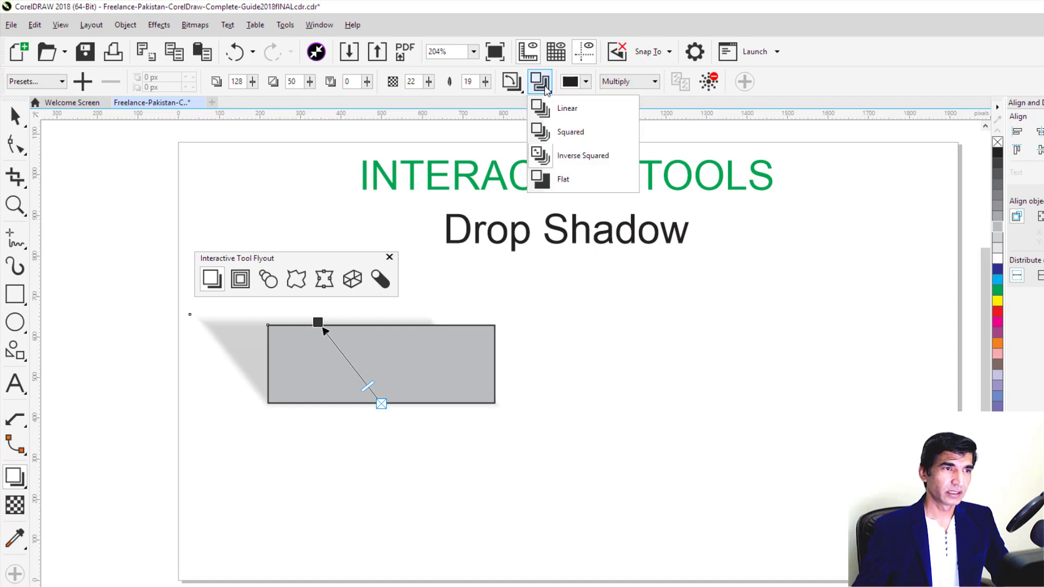
pyautogui.click(563, 181)
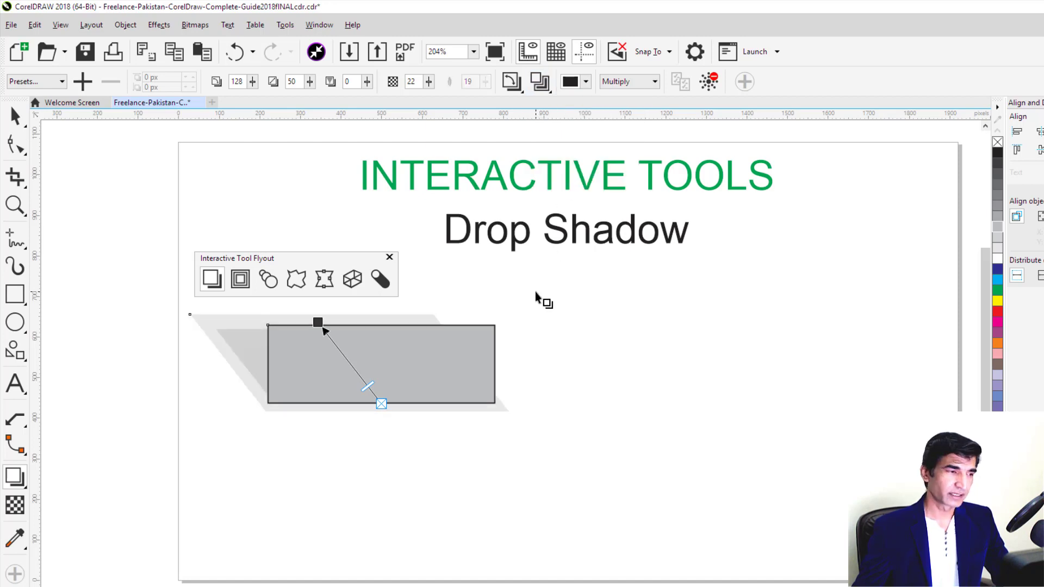
# Step: Recolor the drop shadow to a saturated pink and look through the available merge modes
pyautogui.click(585, 81)
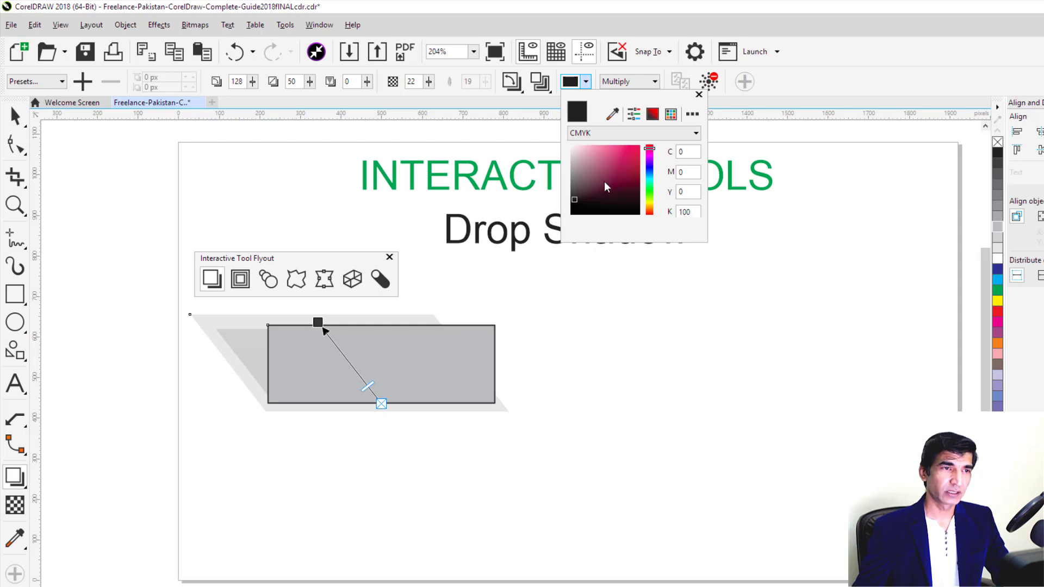
pyautogui.moveTo(614, 166); pyautogui.dragTo(622, 151)
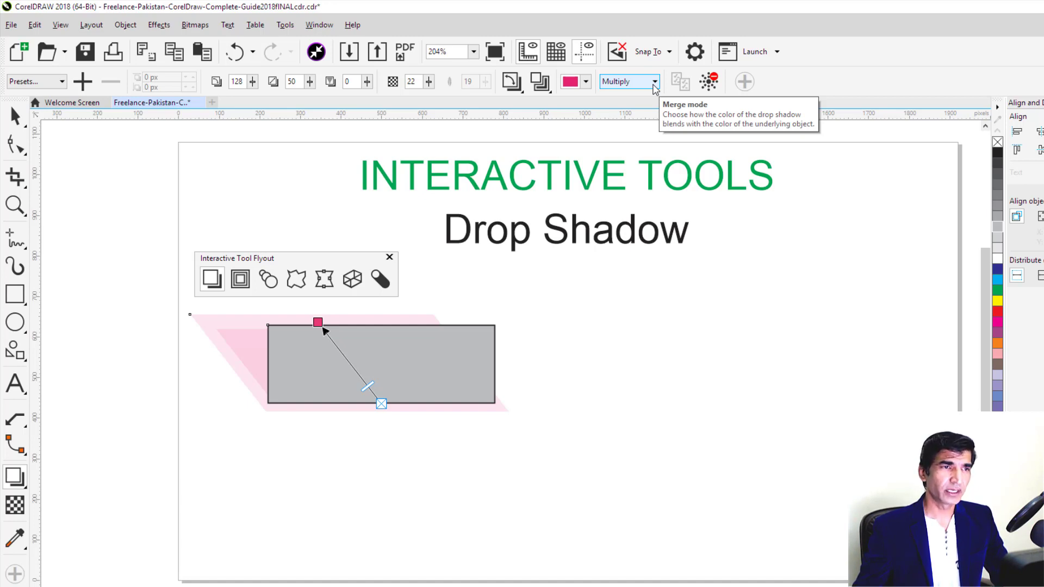
pyautogui.click(654, 82)
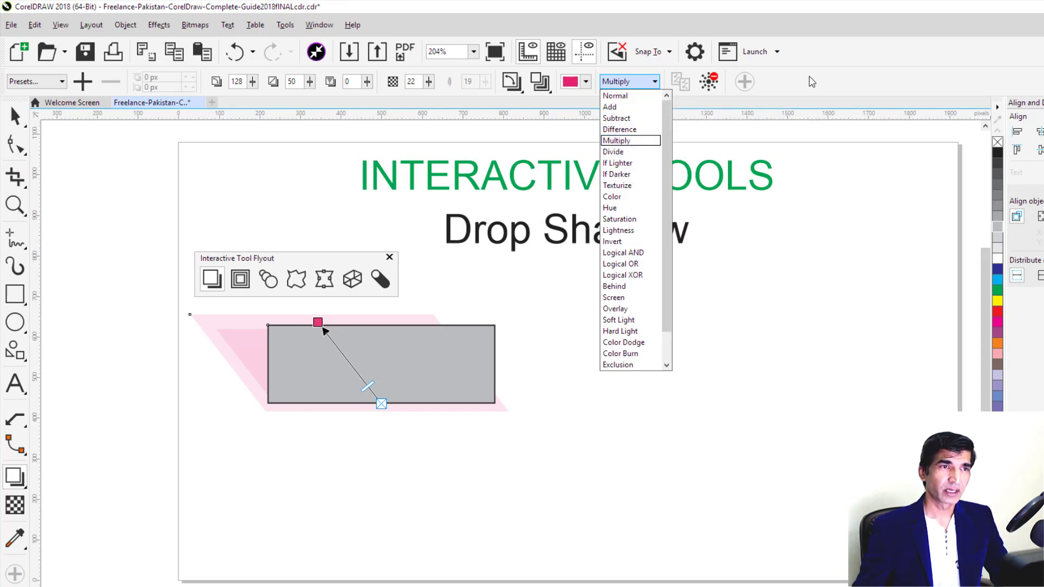
pyautogui.click(307, 375)
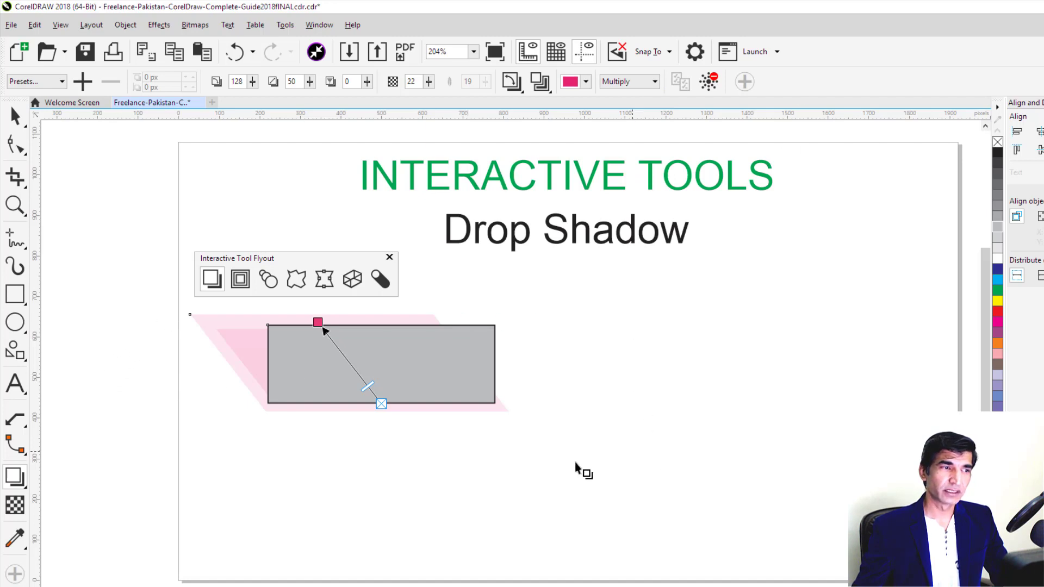
# Step: Draw a magenta-filled rectangle of about 1,096 by 387 px as a backdrop behind the grey rectangle and its shadow
pyautogui.press('space')
pyautogui.click(14, 294)
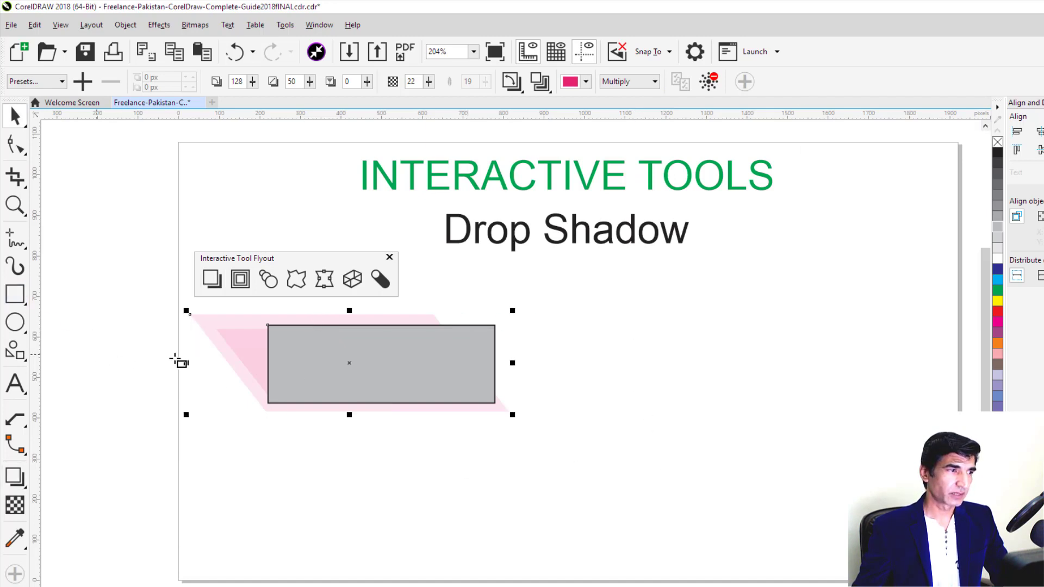
pyautogui.moveTo(173, 304); pyautogui.dragTo(617, 461)
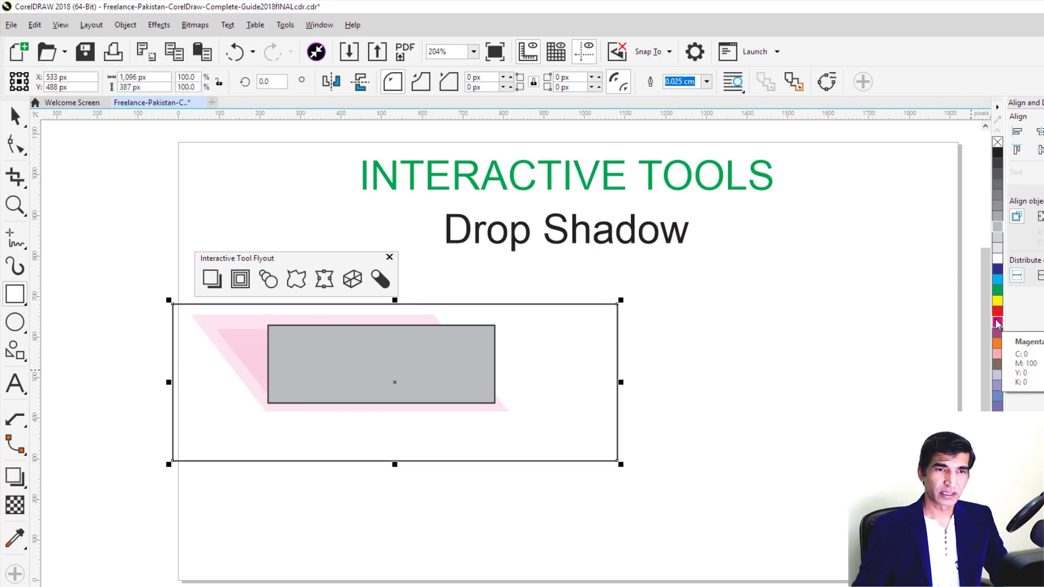
pyautogui.click(997, 323)
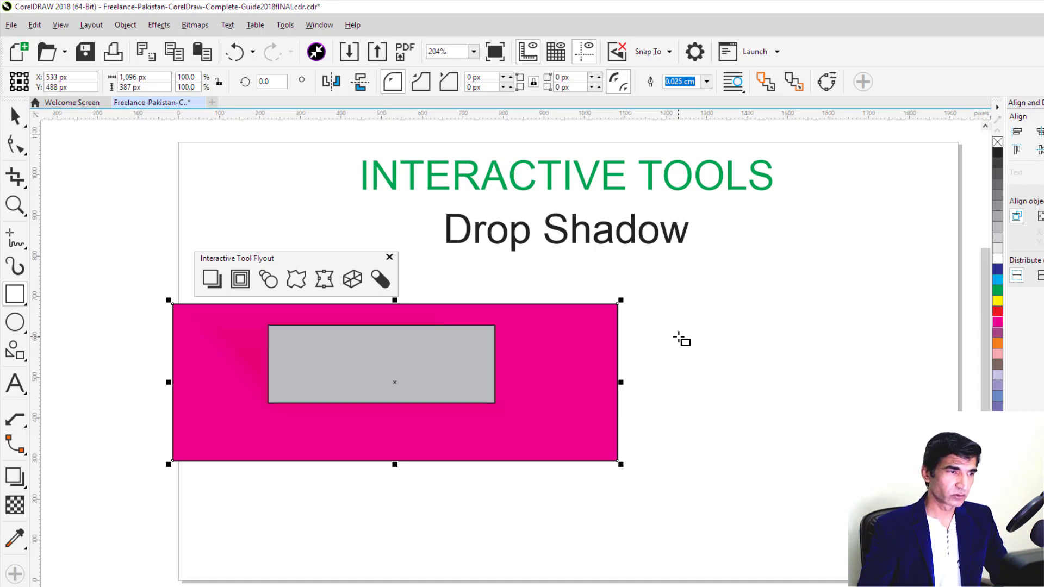
pyautogui.hotkey('ctrl', 'v')
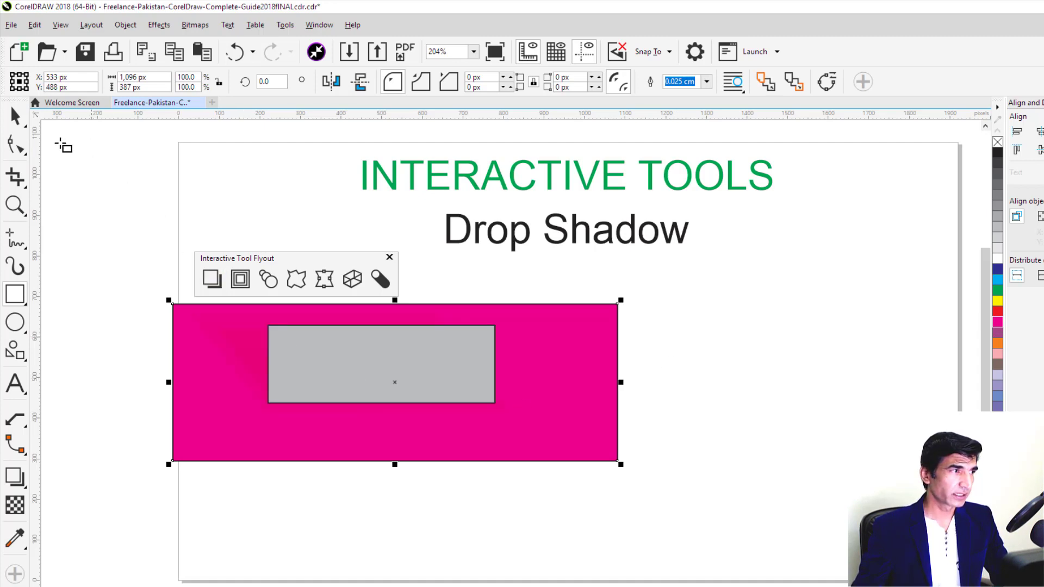
# Step: Set the grey rectangle's drop shadow color to black
pyautogui.click(211, 279)
pyautogui.click(321, 322)
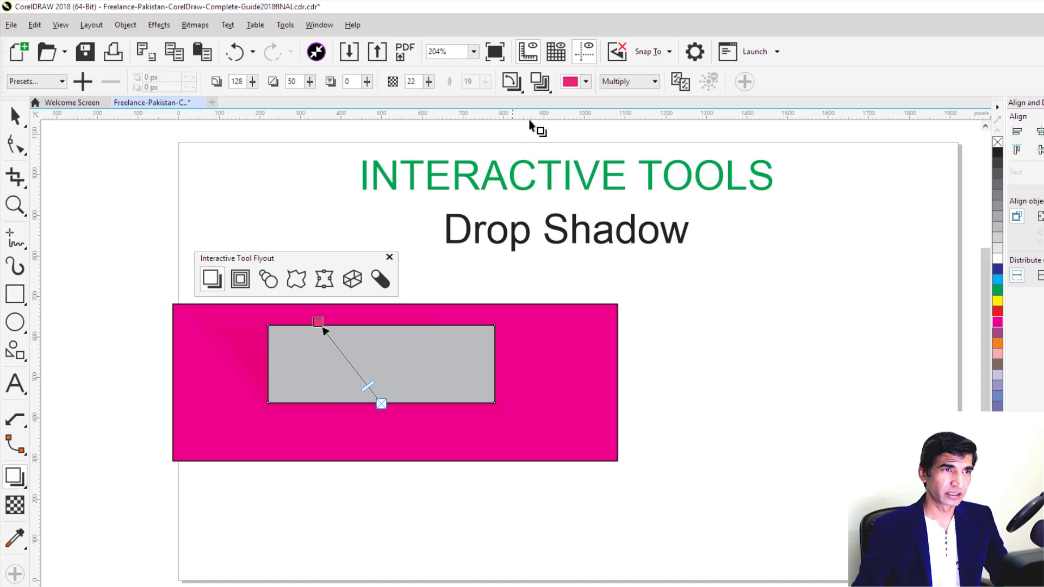
pyautogui.click(585, 82)
pyautogui.click(571, 214)
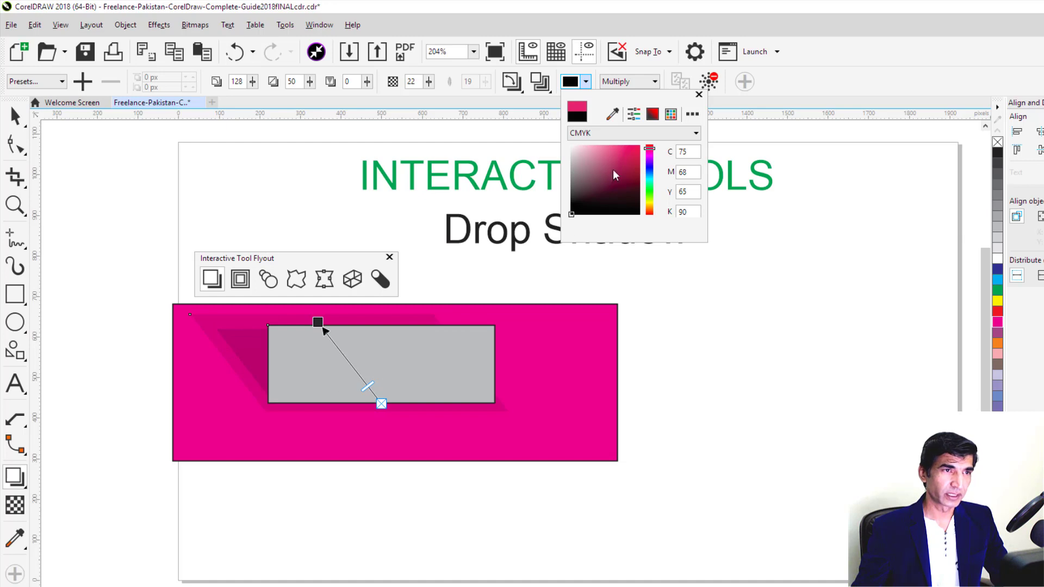
# Step: Try the Color merge mode on the drop shadow and undo it
pyautogui.click(631, 85)
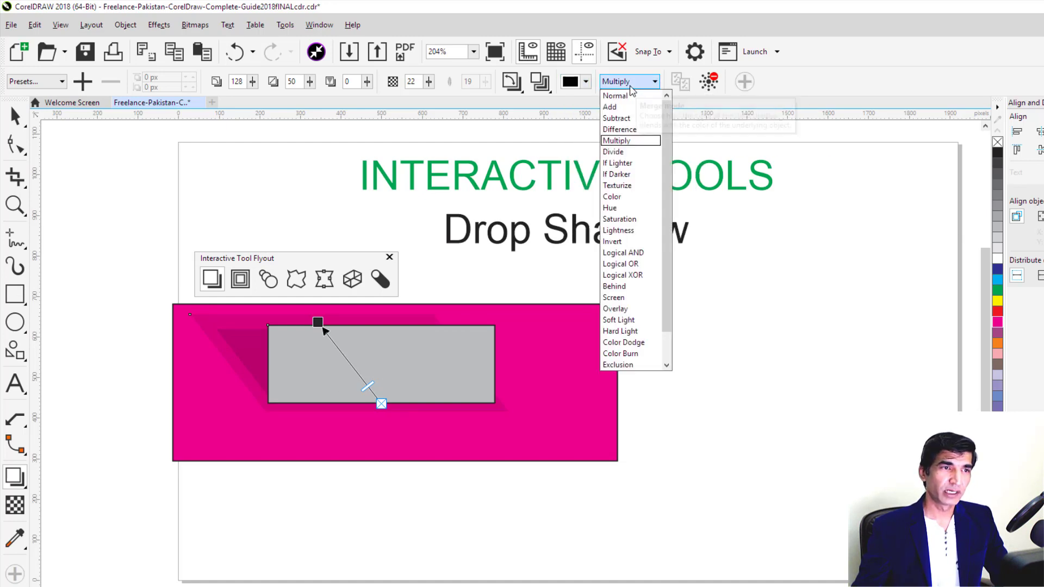
pyautogui.click(619, 202)
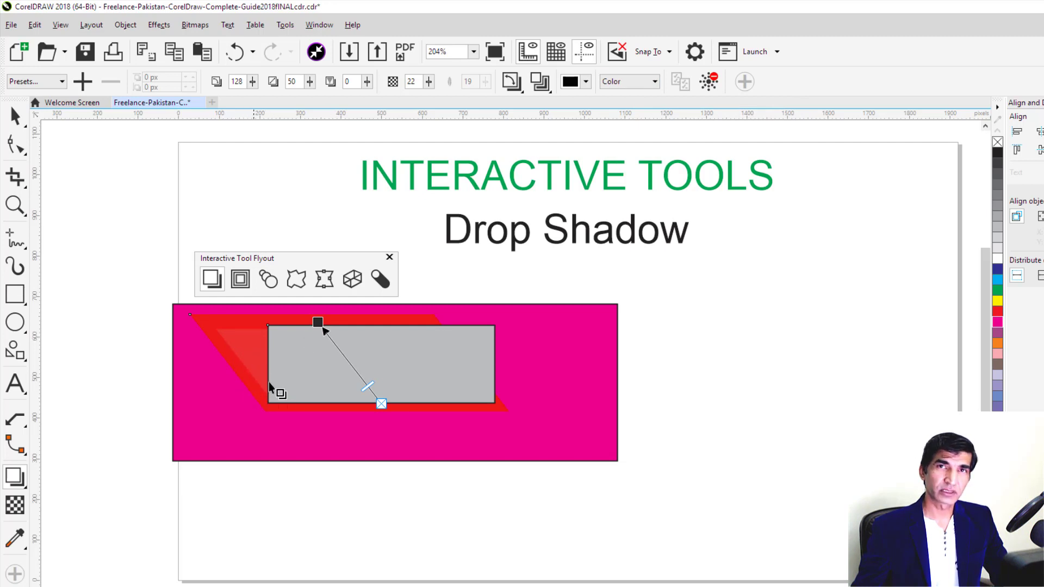
pyautogui.hotkey('ctrl', 'z')
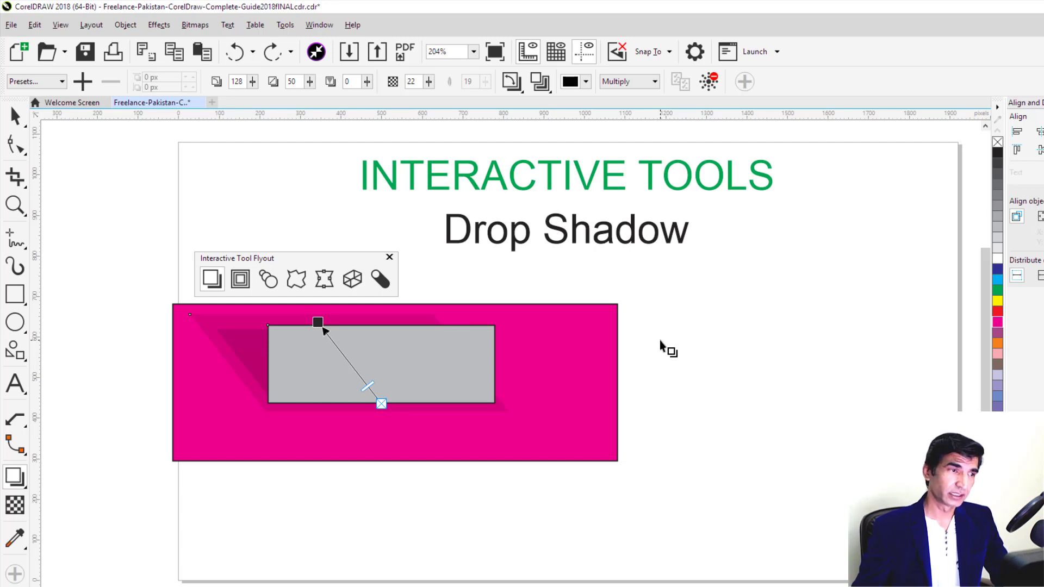
# Step: Delete the magenta rectangle behind the grey rectangle
pyautogui.click(694, 316)
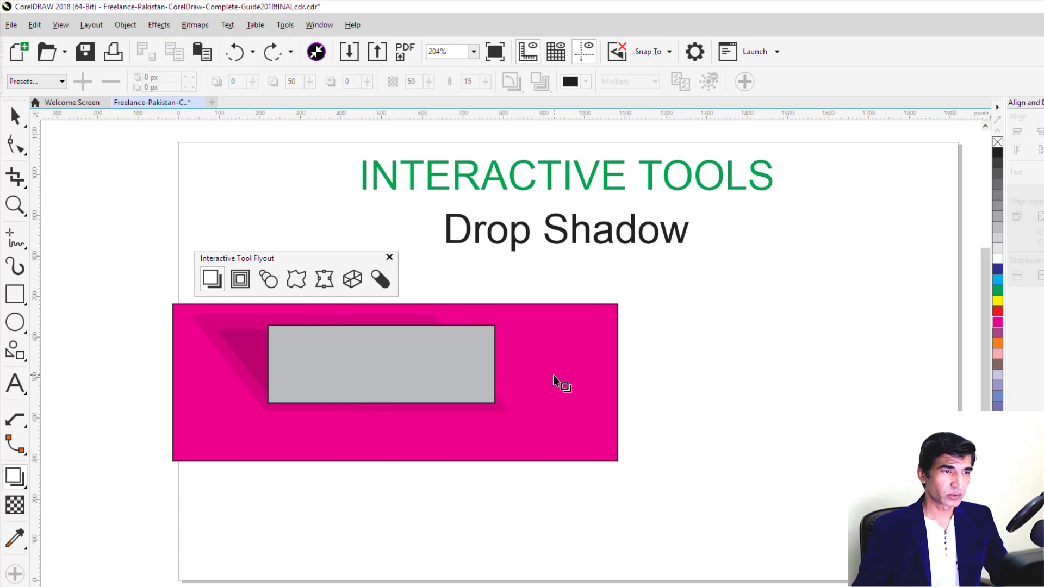
pyautogui.click(479, 321)
pyautogui.click(15, 116)
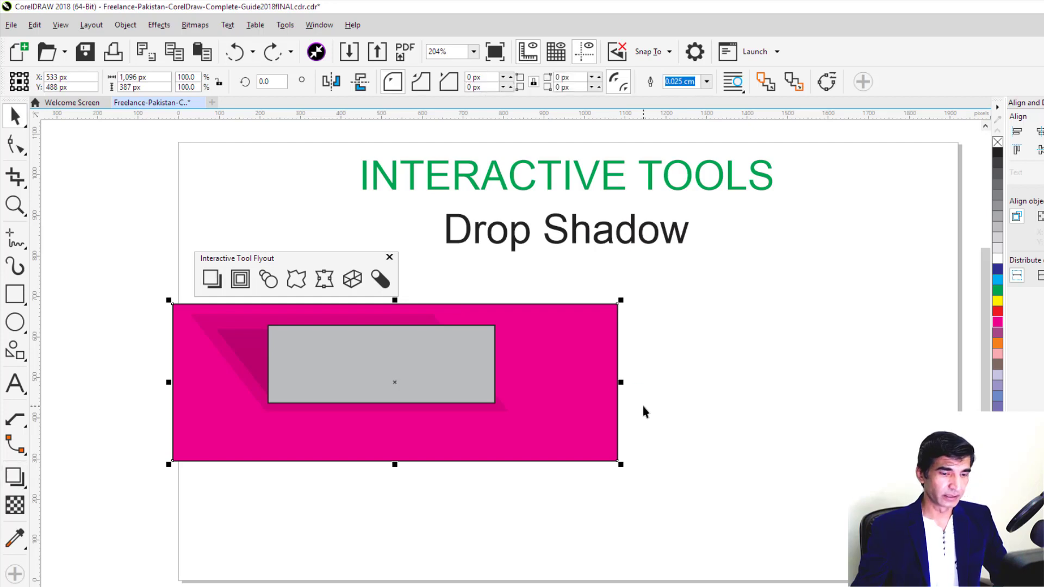
pyautogui.press('Delete')
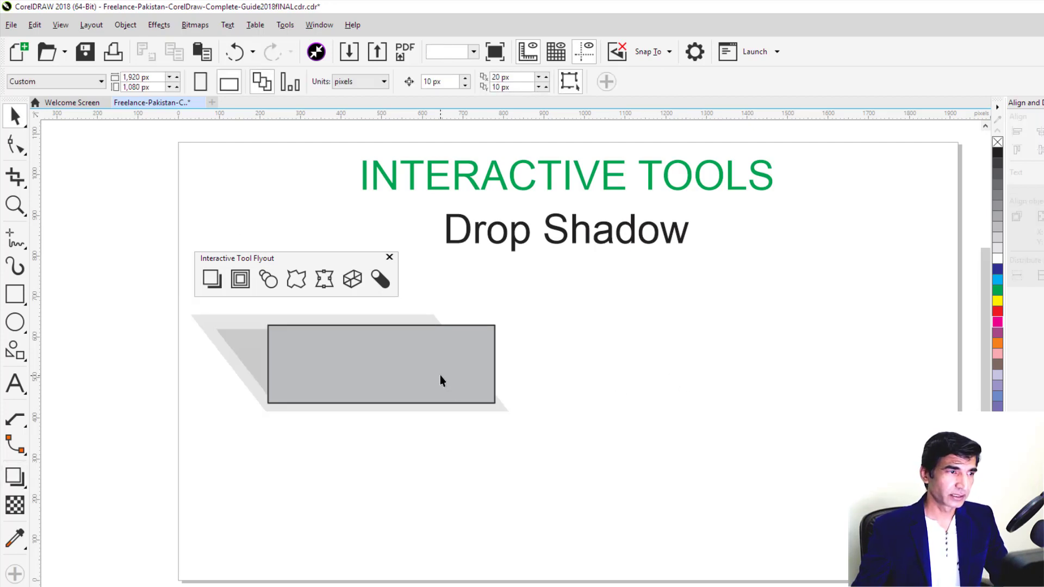
# Step: Try the Copy Shadow Properties command on the grey rectangle
pyautogui.click(440, 375)
pyautogui.click(211, 278)
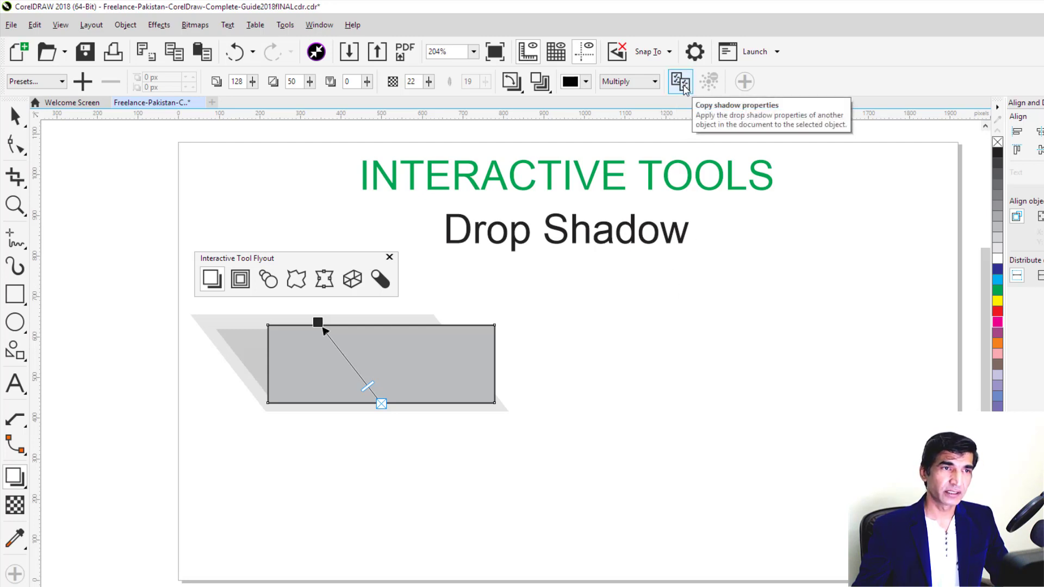
pyautogui.click(683, 87)
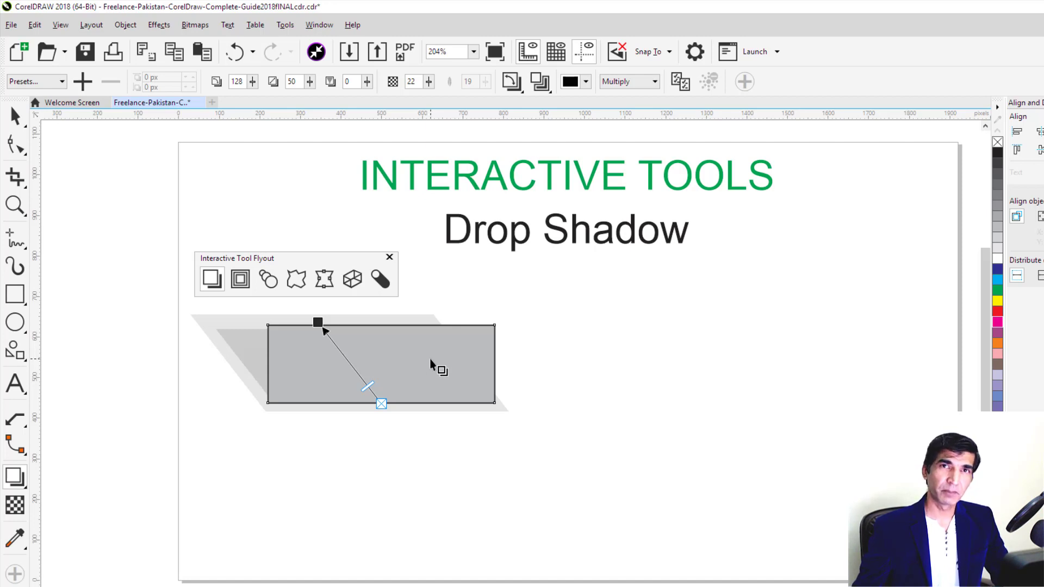
# Step: Try a drop shadow offset 16 px and -12 px on the "Drop Shadow" heading and clear it
pyautogui.click(462, 244)
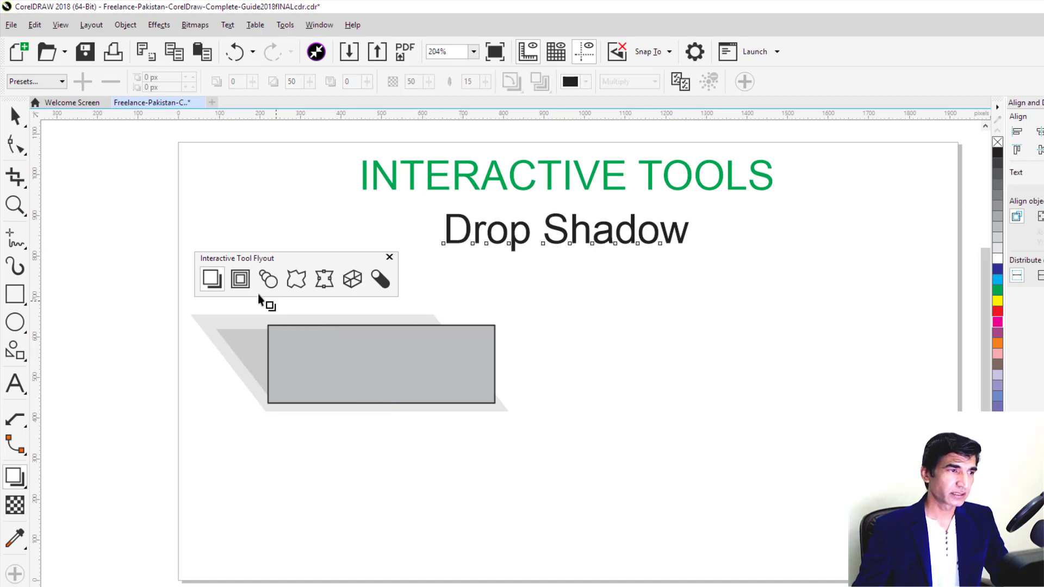
pyautogui.click(209, 280)
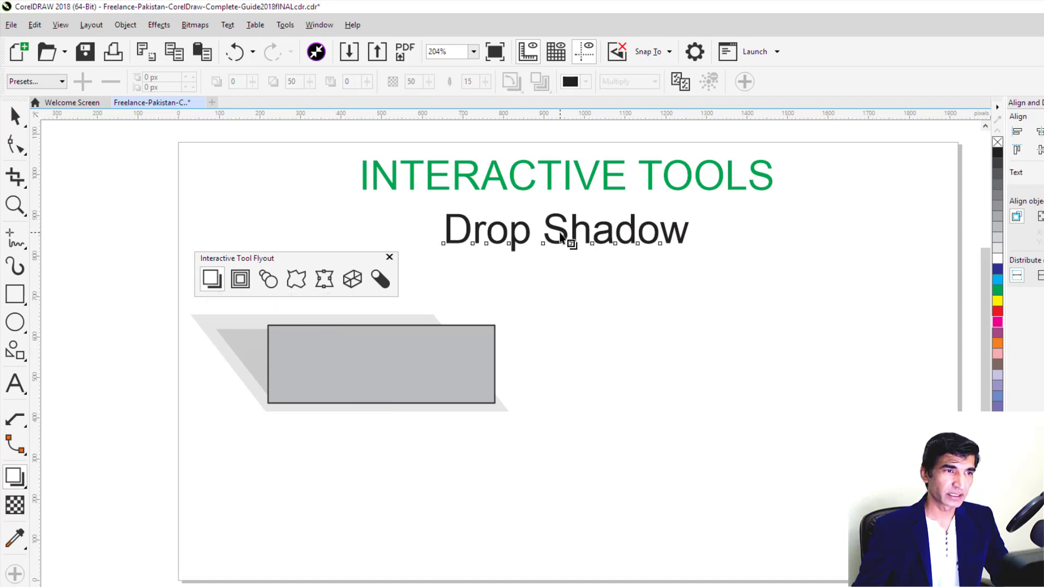
pyautogui.moveTo(563, 231); pyautogui.dragTo(600, 257)
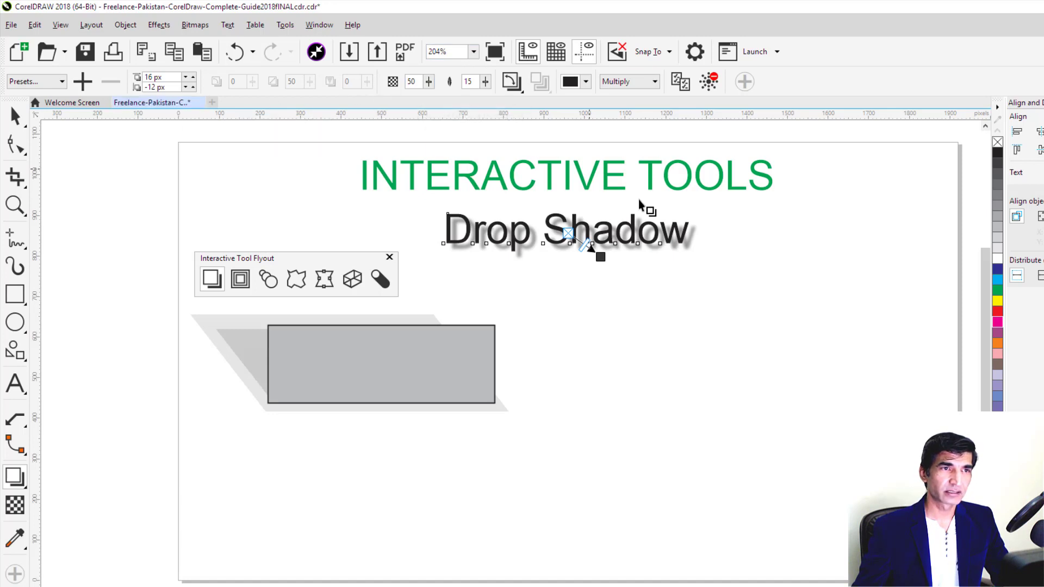
pyautogui.click(715, 85)
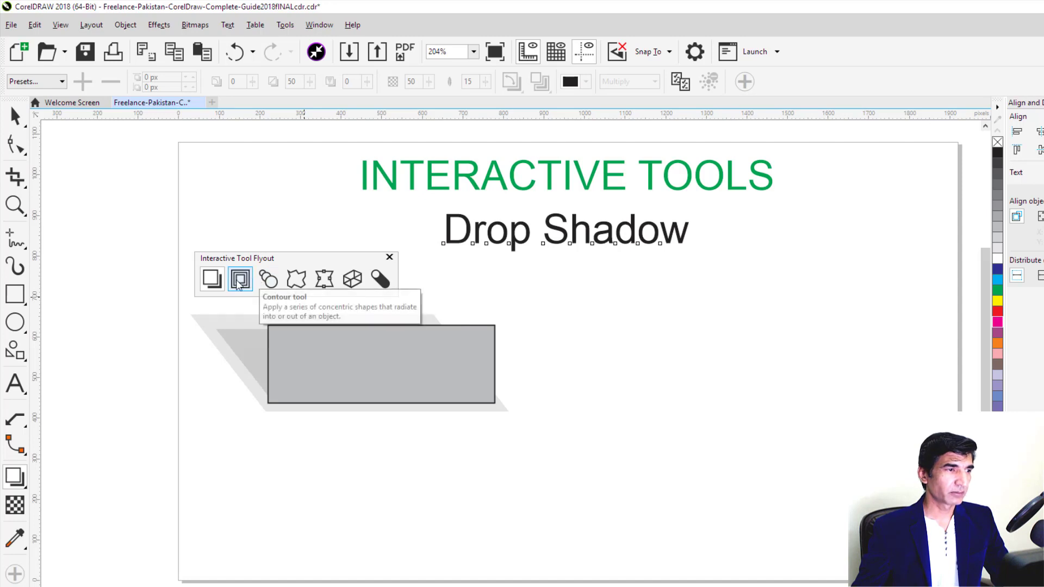
# Step: Delete the grey rectangle together with its drop shadow
pyautogui.click(15, 116)
pyautogui.click(380, 367)
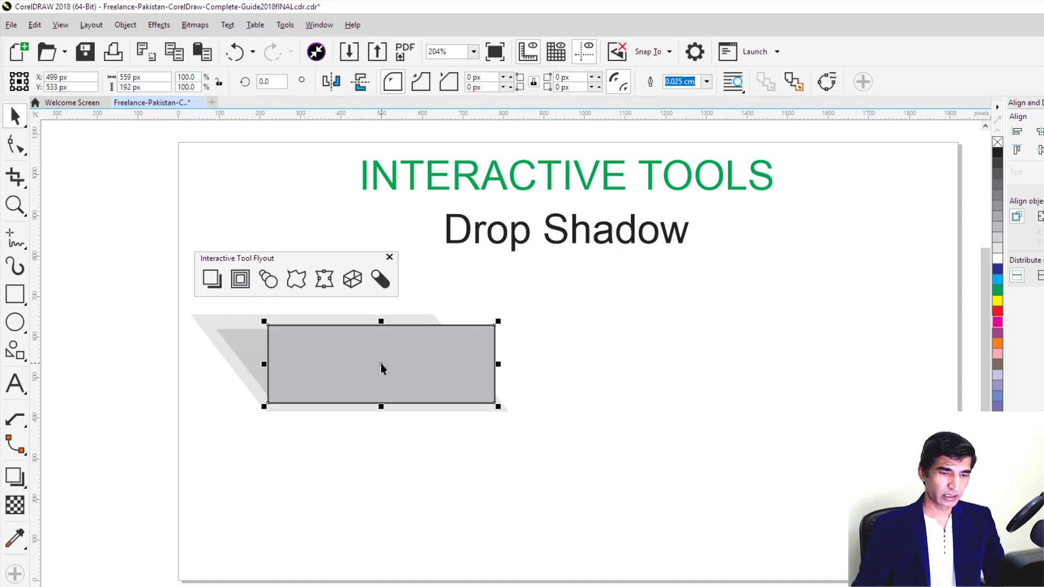
pyautogui.press('Delete')
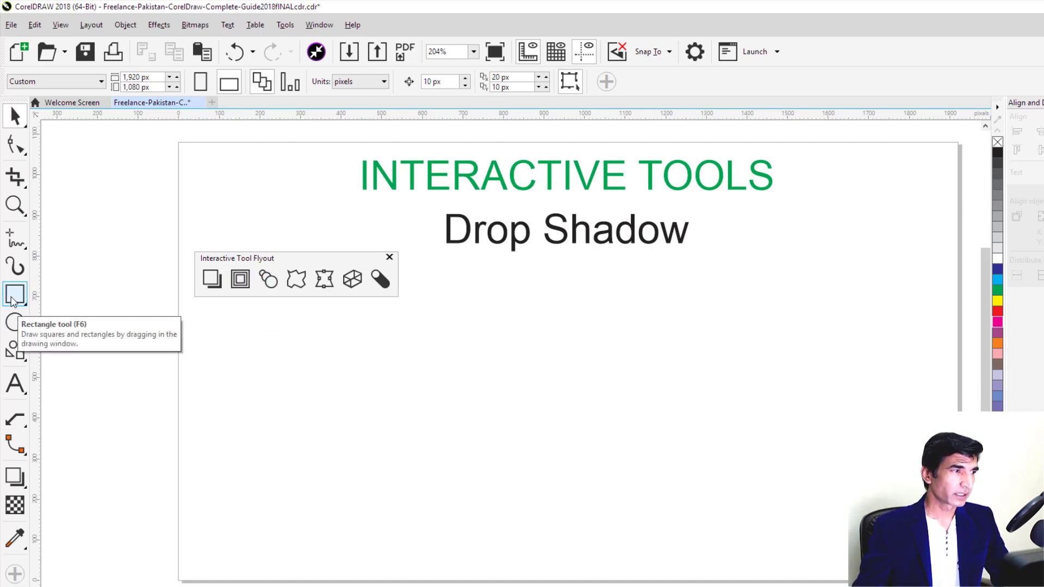
# Step: Draw a heart from the basic shapes, about 477 px wide and 532 px high, below the "Drop Shadow" heading
pyautogui.click(15, 351)
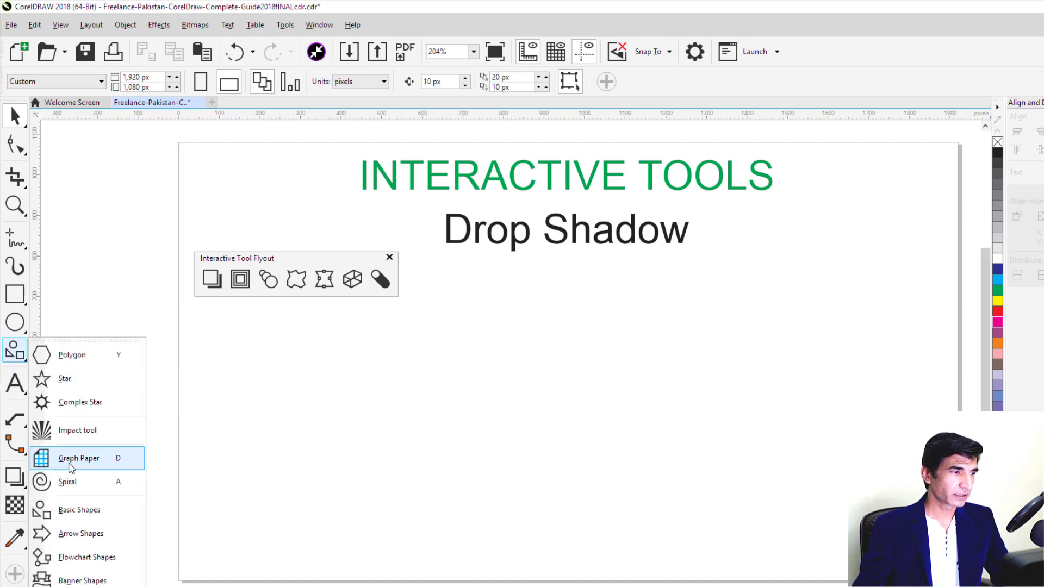
pyautogui.click(77, 511)
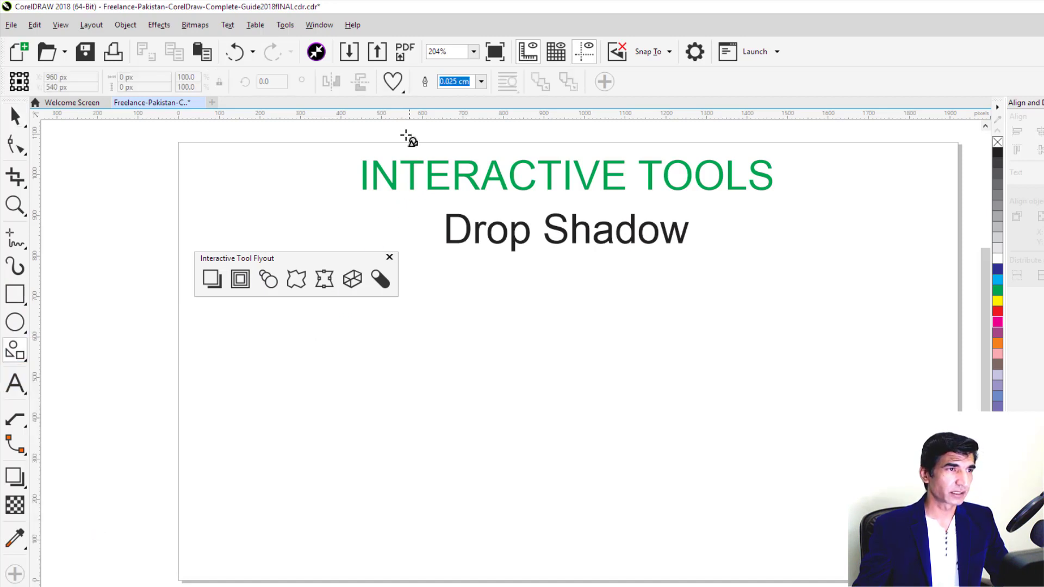
pyautogui.moveTo(471, 333)
pyautogui.mouseDown()
pyautogui.moveTo(496, 375)
pyautogui.moveTo(678, 560)
pyautogui.moveTo(667, 550)
pyautogui.mouseUp()
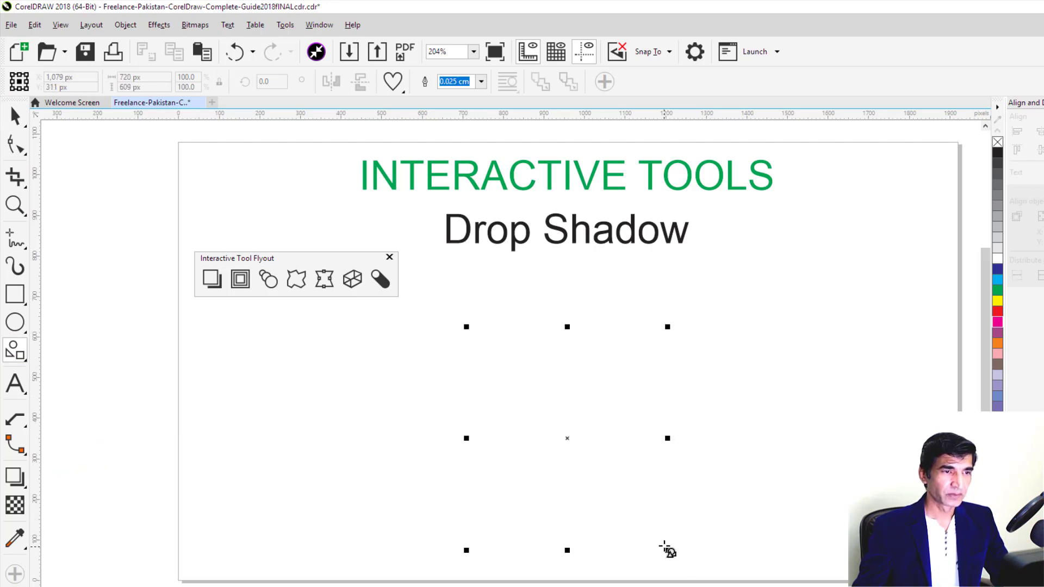
# Step: Try a one-step inside contour with an offset of about 20 px on the heart and undo it
pyautogui.click(240, 279)
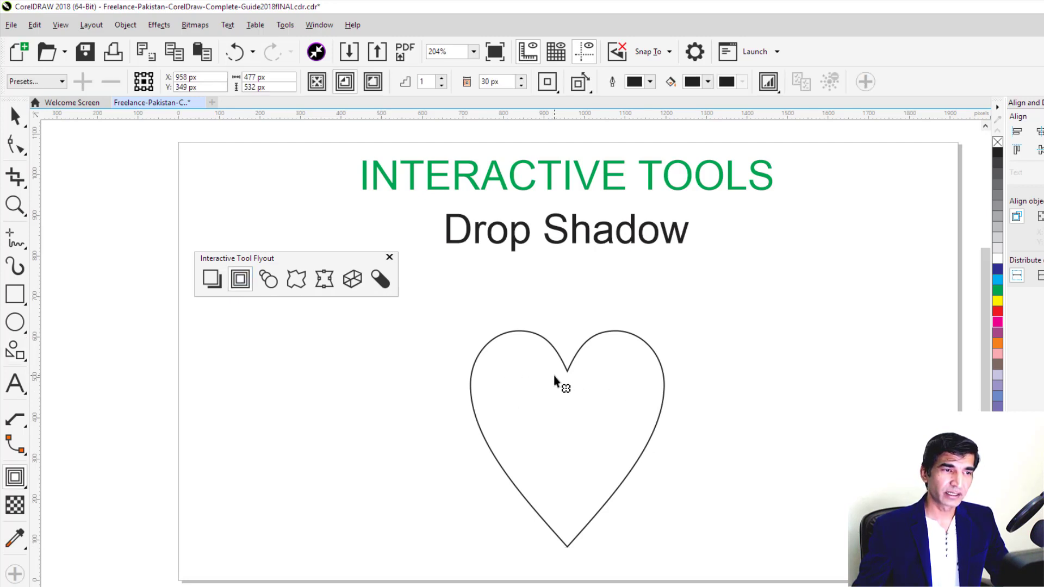
pyautogui.moveTo(554, 376); pyautogui.dragTo(504, 341)
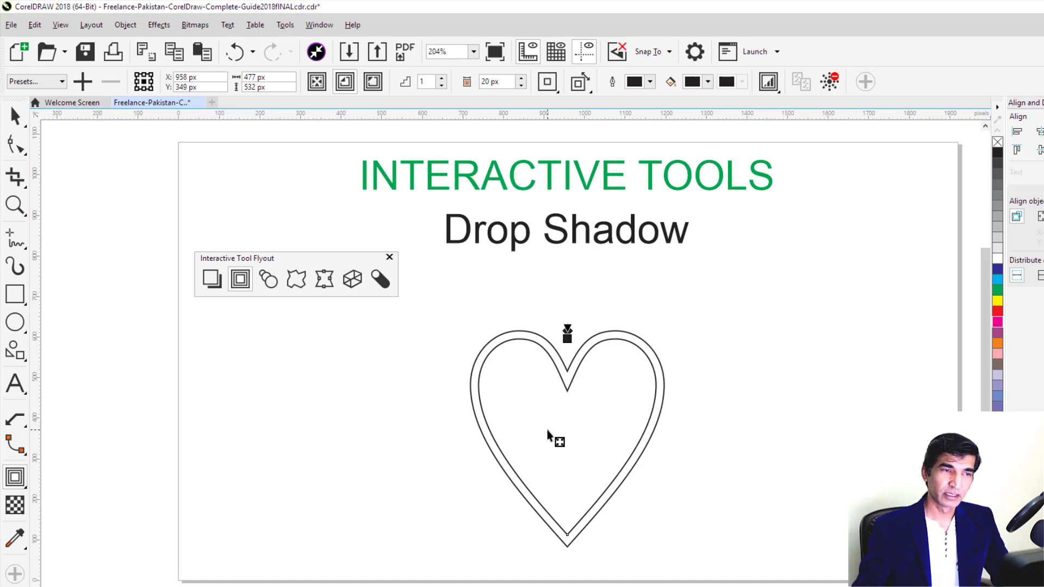
pyautogui.hotkey('ctrl', 'z')
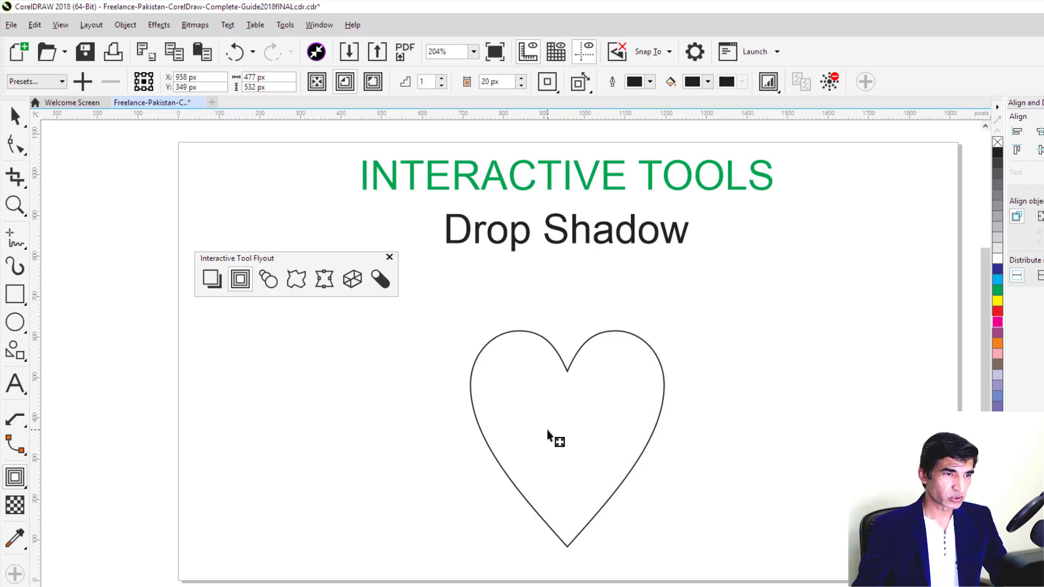
# Step: Try a concentric copy of the heart scaled down to about 84% and undo it
pyautogui.click(18, 123)
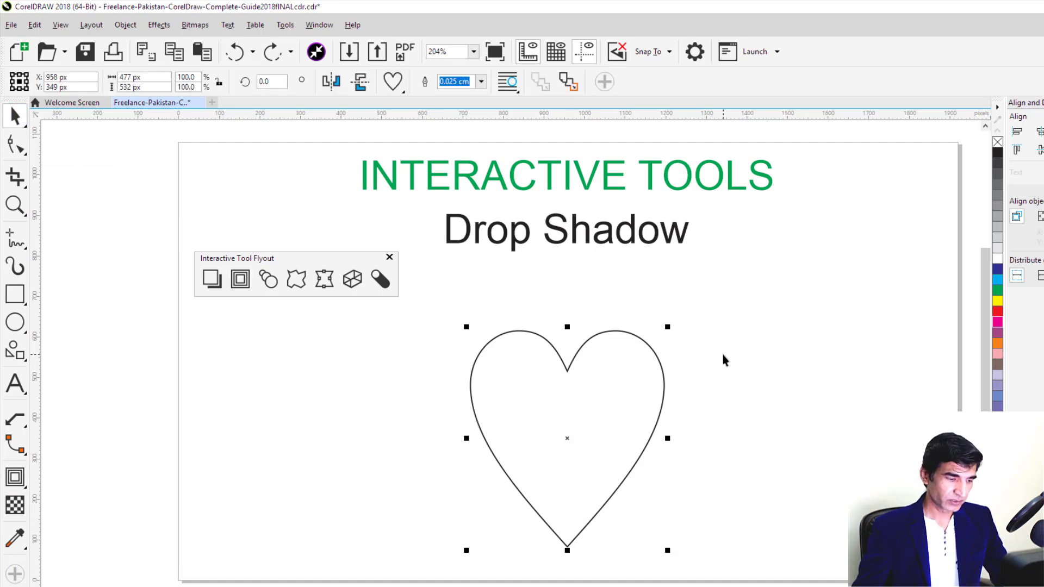
pyautogui.press('Return')
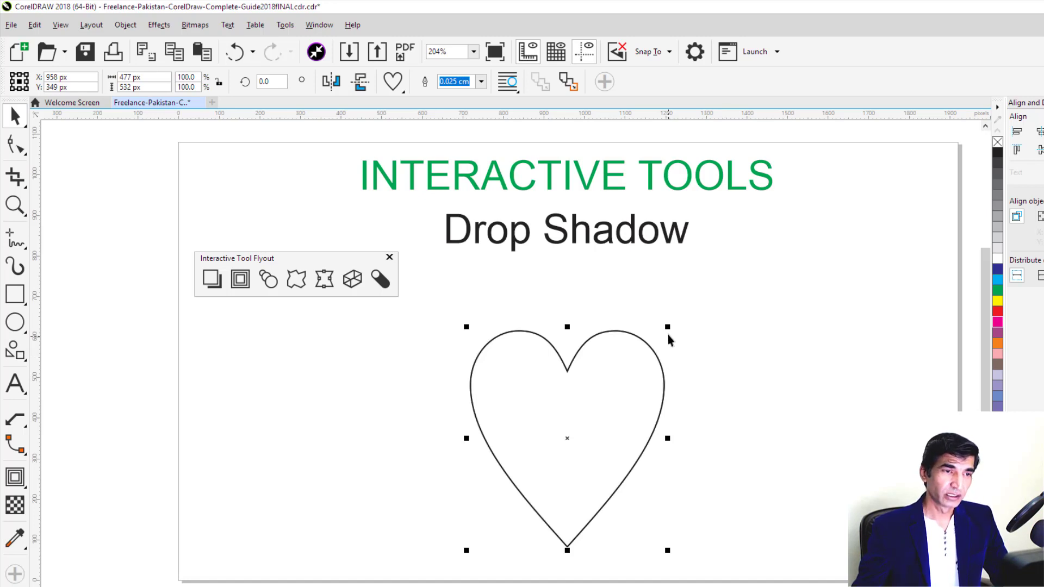
pyautogui.moveTo(669, 329); pyautogui.dragTo(656, 344)
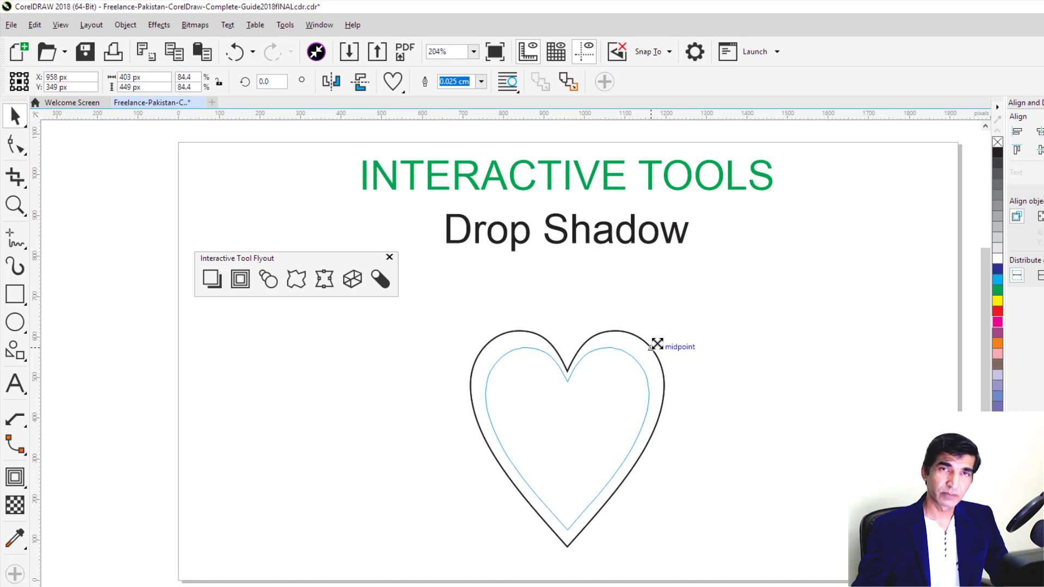
pyautogui.moveTo(656, 344); pyautogui.dragTo(656, 344)
pyautogui.click(553, 385)
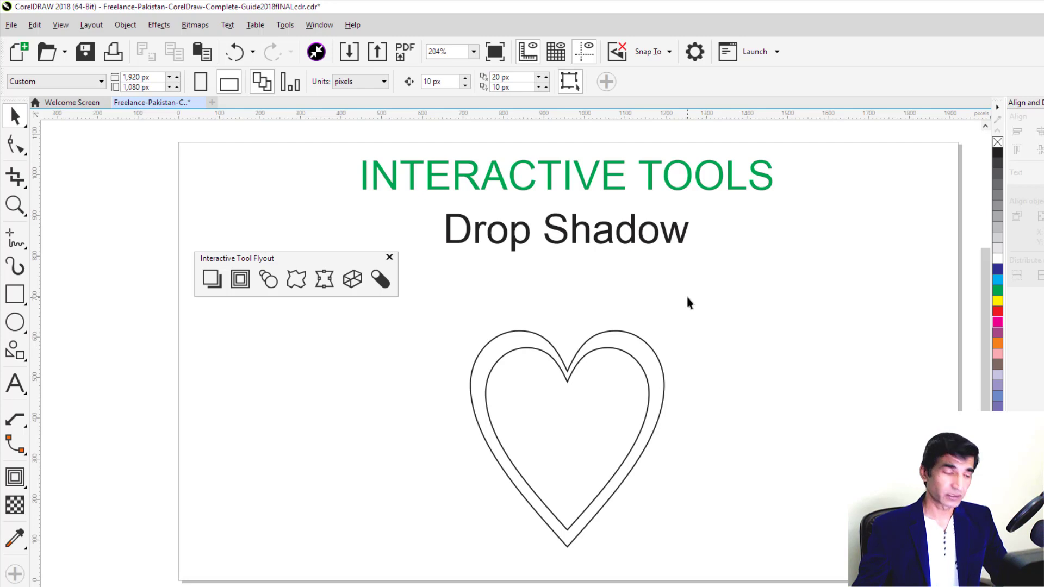
pyautogui.hotkey('ctrl', 'z')
pyautogui.hotkey('ctrl', 'z')
pyautogui.hotkey('ctrl', 'z')
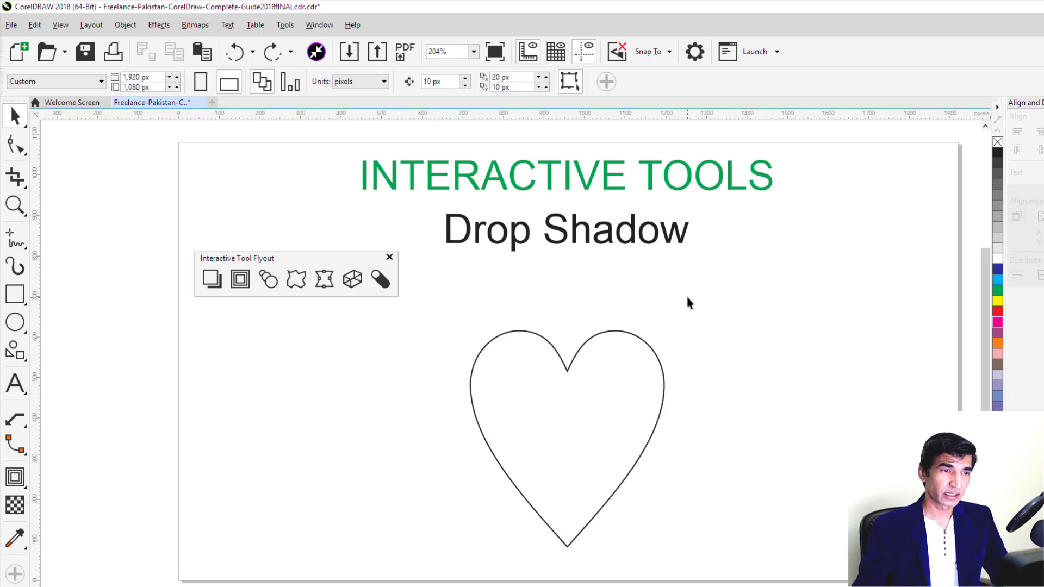
pyautogui.hotkey('ctrl', 'shift', 'z')
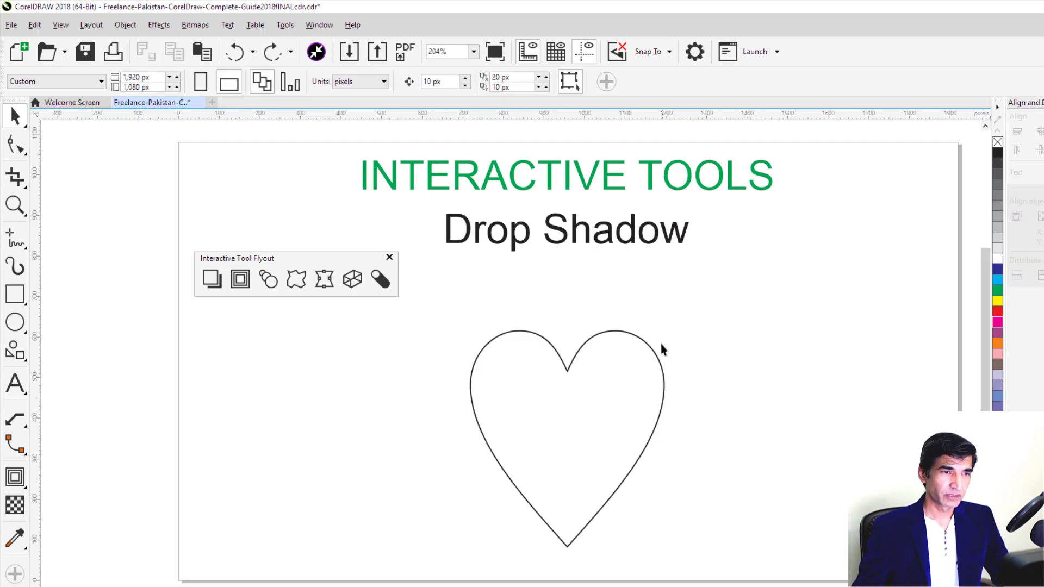
# Step: Apply a one-step inside contour with an offset of about 18 px to the heart
pyautogui.click(648, 345)
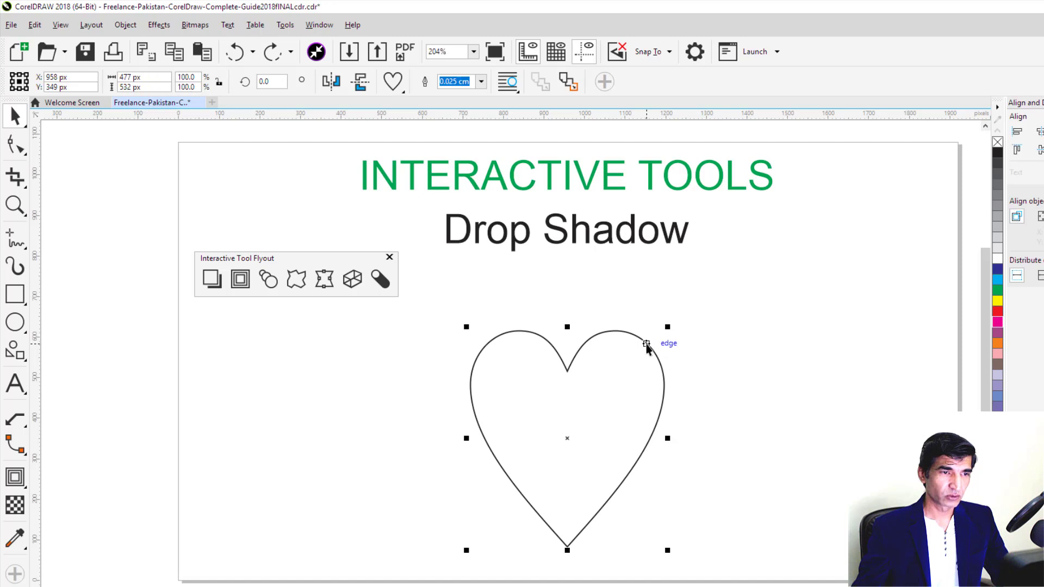
pyautogui.click(240, 280)
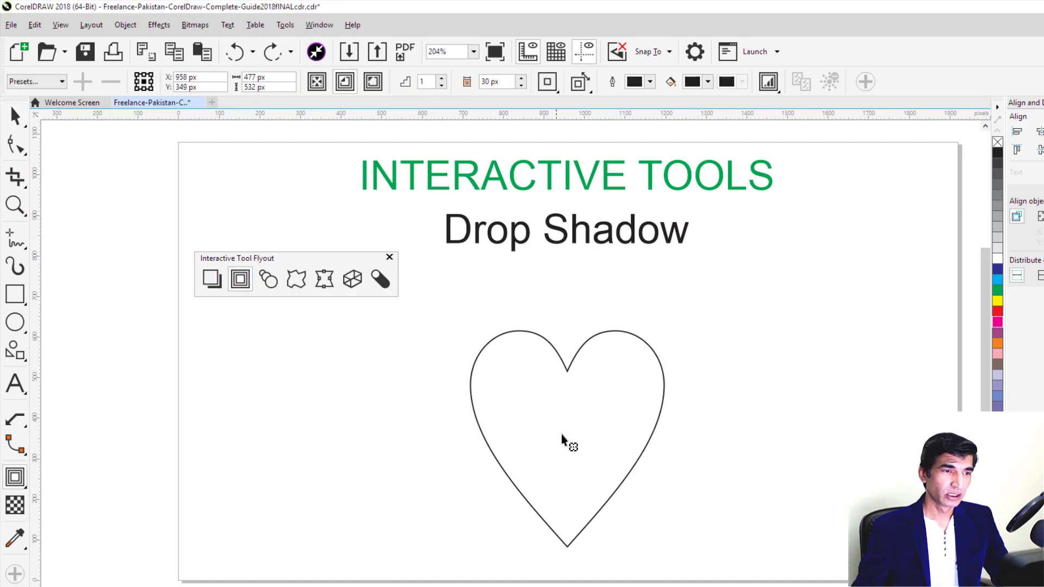
pyautogui.moveTo(559, 434); pyautogui.dragTo(477, 438)
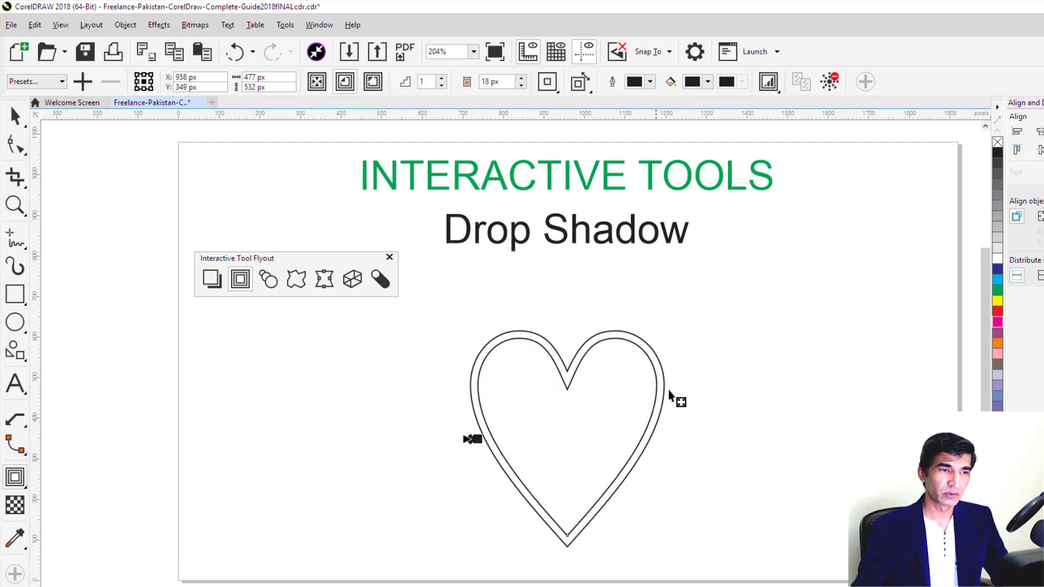
pyautogui.click(707, 381)
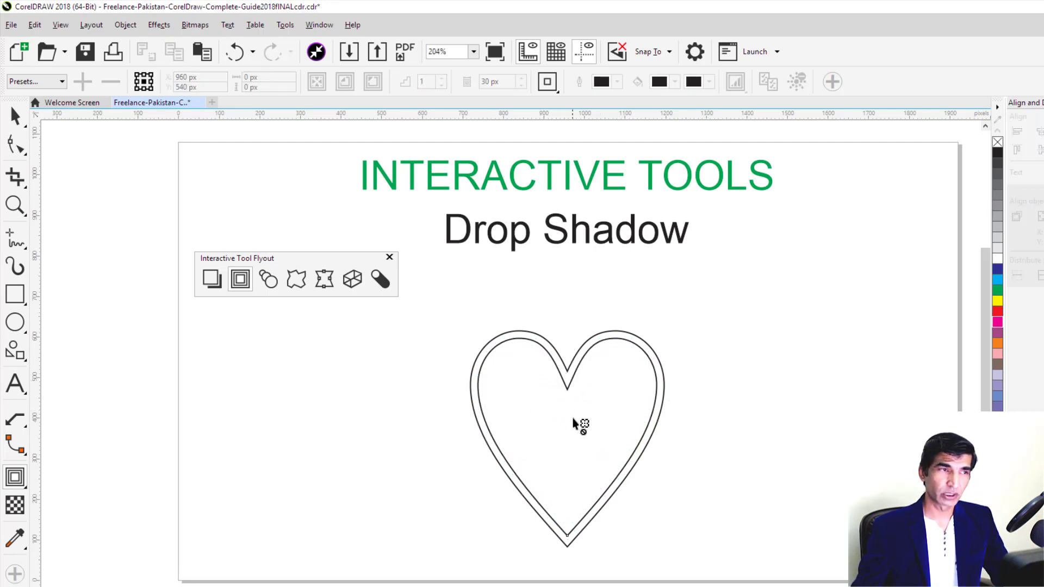
pyautogui.click(567, 388)
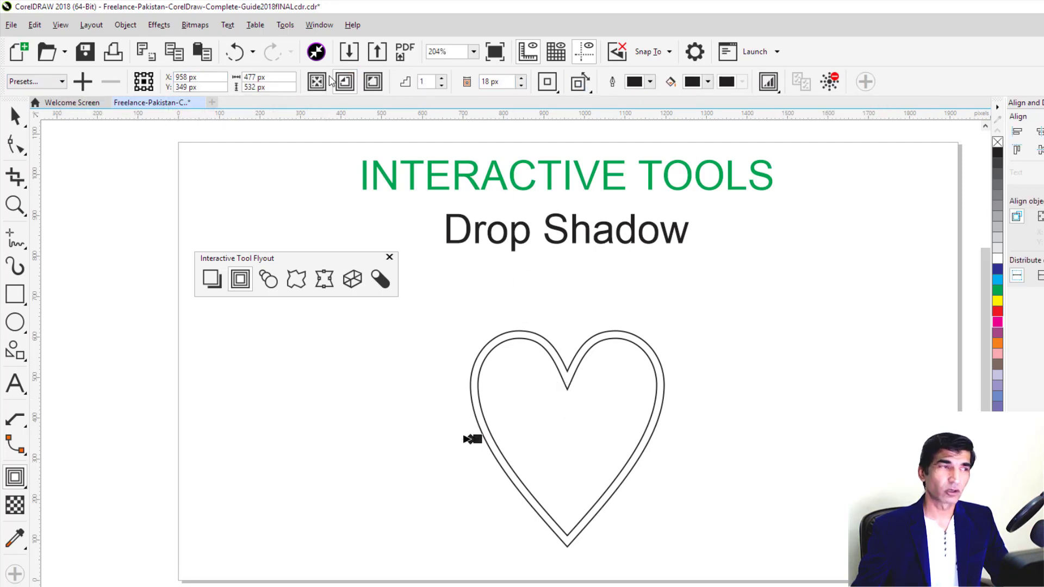
# Step: Apply the Flow Inward contour preset to the heart, and try the Flow Outward preset before undoing it
pyautogui.click(60, 82)
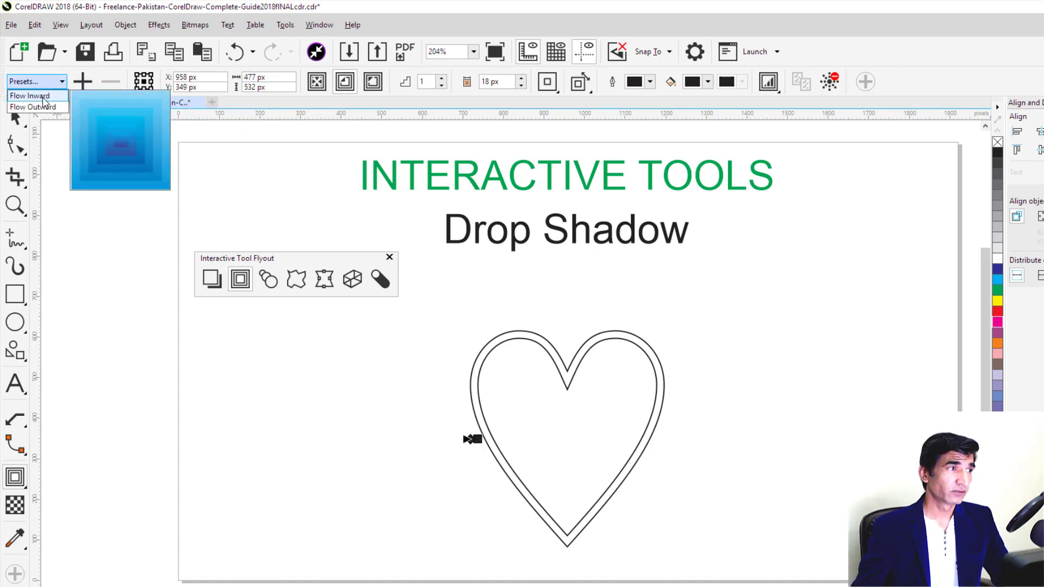
pyautogui.click(43, 99)
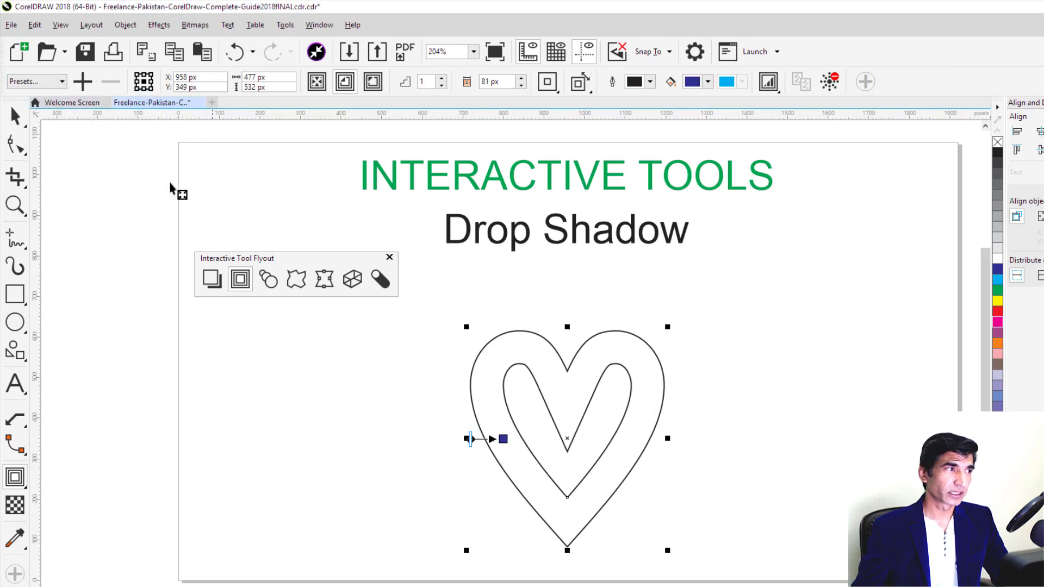
pyautogui.click(61, 82)
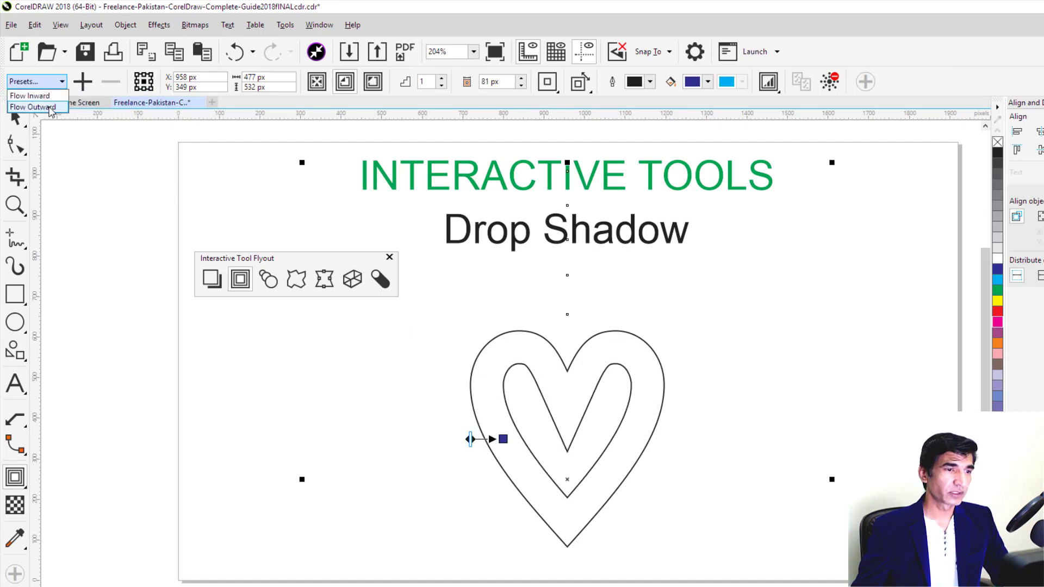
pyautogui.click(49, 107)
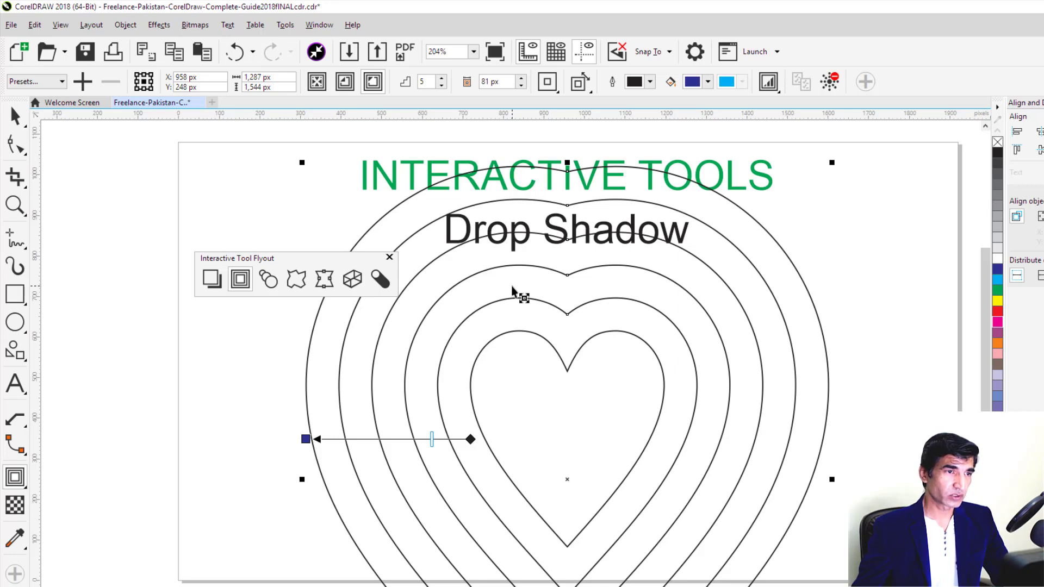
pyautogui.hotkey('ctrl', 'z')
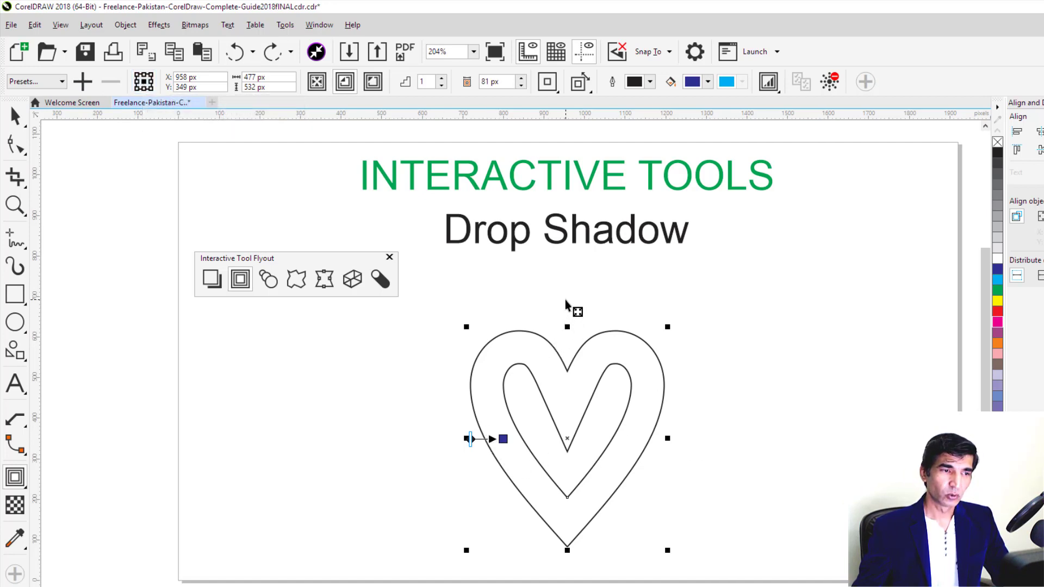
# Step: Turn the heart's contour into a one-step outside contour offset about 61 px, trying the To center and Inside directions as well
pyautogui.moveTo(566, 327); pyautogui.dragTo(582, 312)
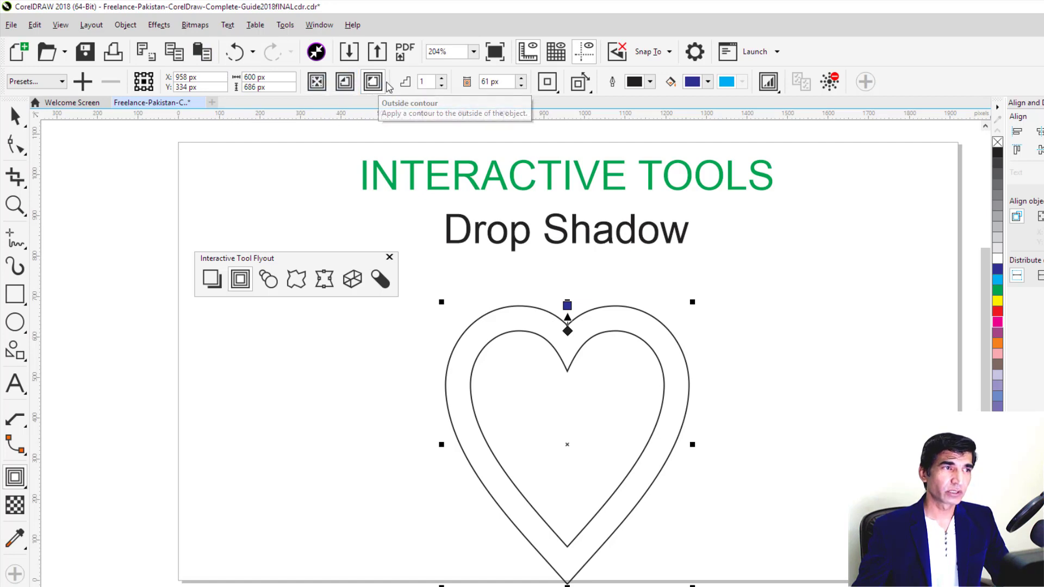
pyautogui.click(314, 84)
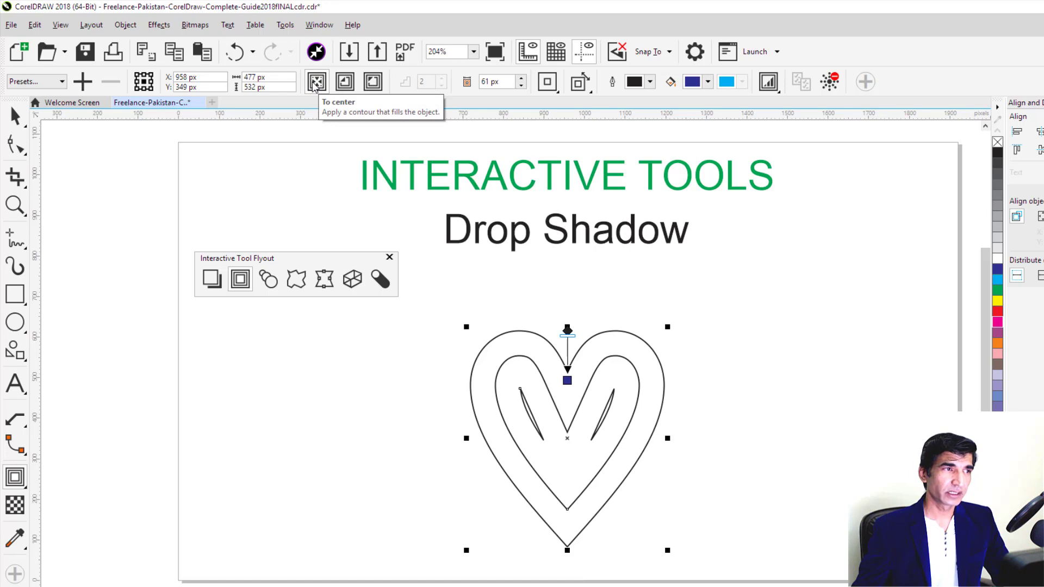
pyautogui.click(341, 83)
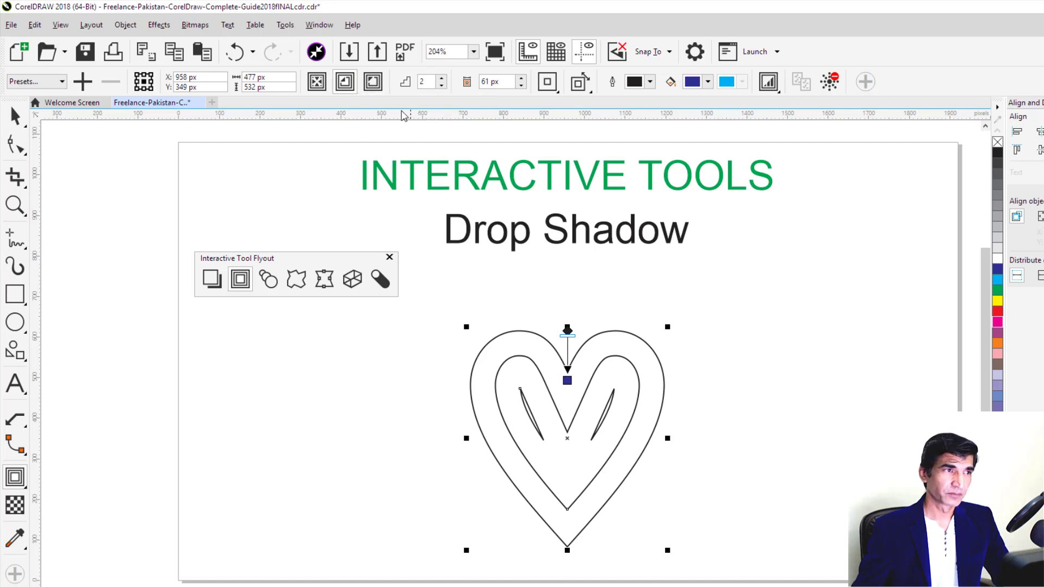
pyautogui.click(373, 82)
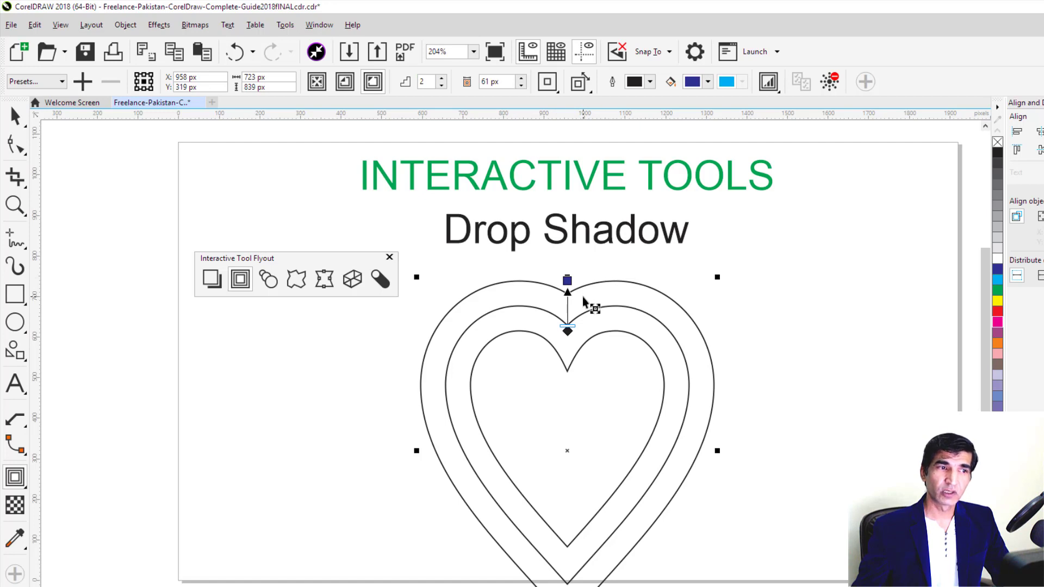
pyautogui.click(442, 86)
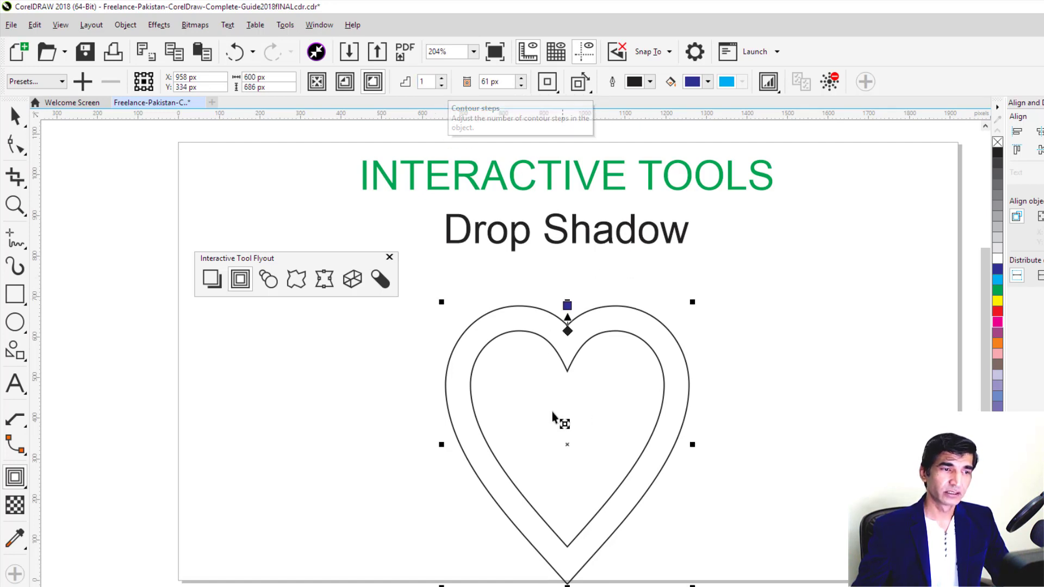
# Step: Try 5 contour steps on the heart's outside contour and undo the change
pyautogui.doubleClick(423, 82)
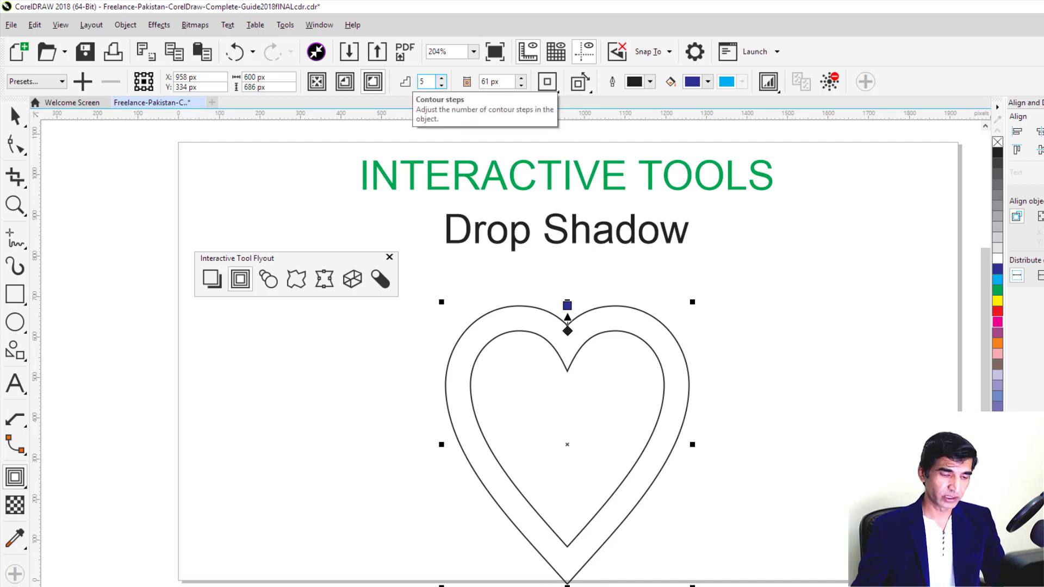
pyautogui.write('5')
pyautogui.press('Return')
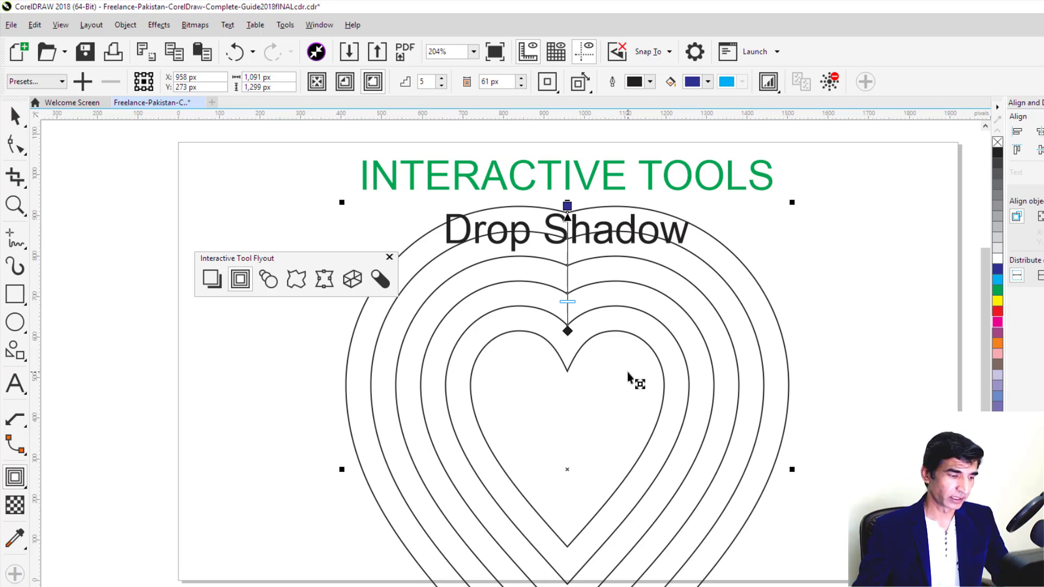
pyautogui.hotkey('ctrl', 'z')
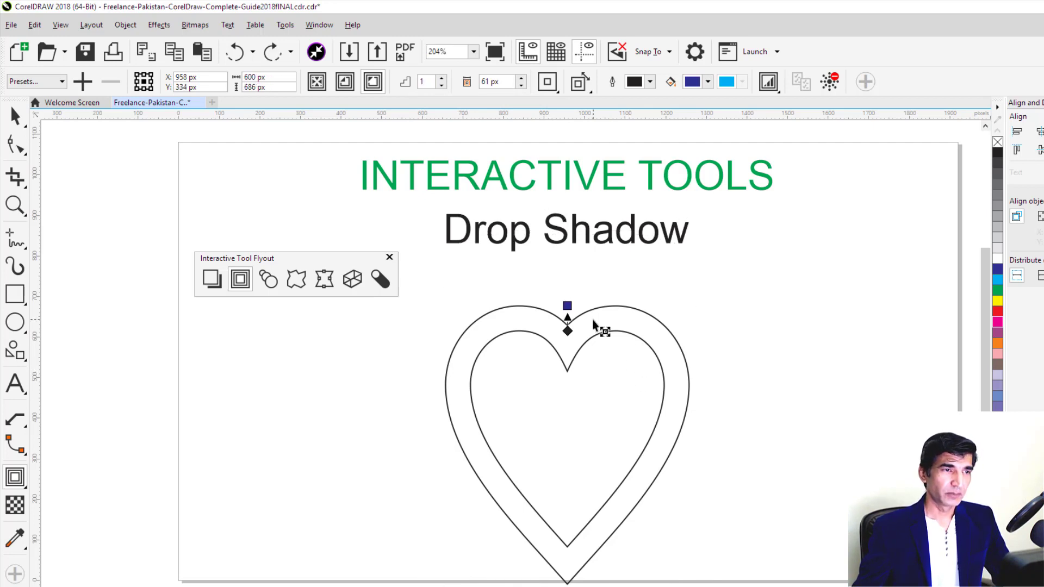
# Step: Apply an outside contour with 5 steps and a 2 px offset to the "Drop Shadow" heading
pyautogui.click(576, 231)
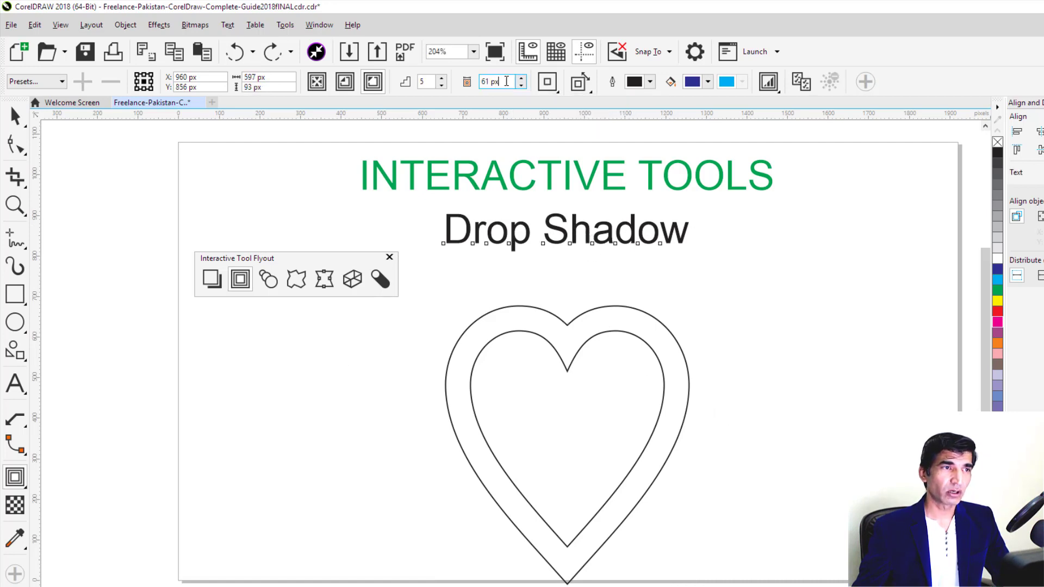
pyautogui.moveTo(507, 81); pyautogui.dragTo(473, 82)
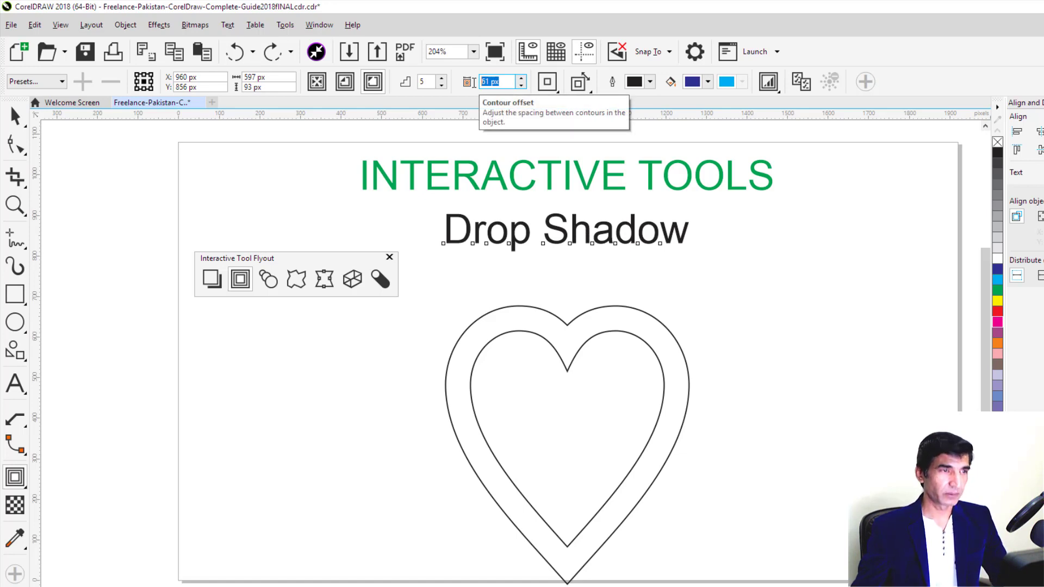
pyautogui.write('2')
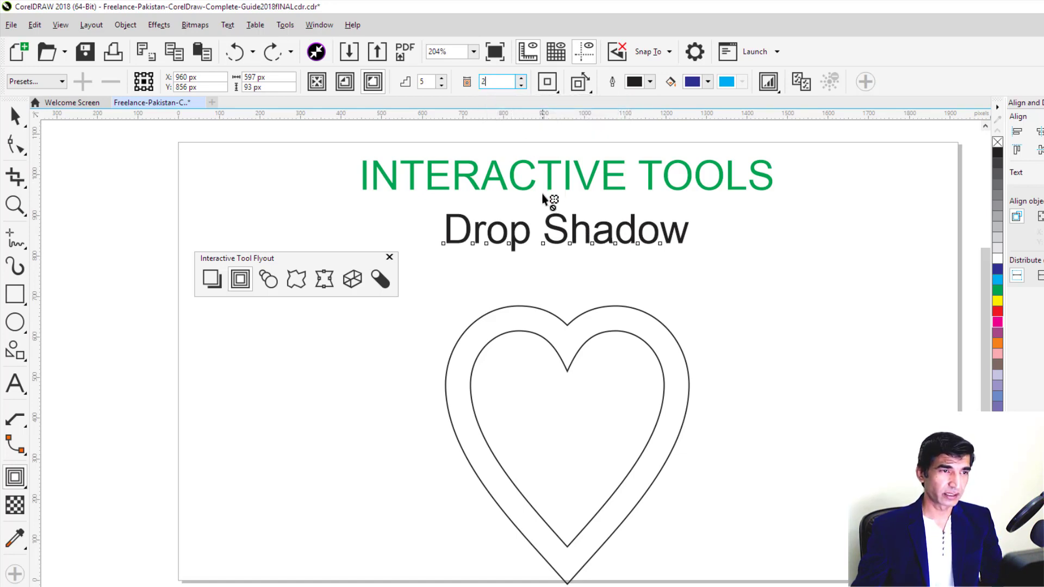
pyautogui.press('Return')
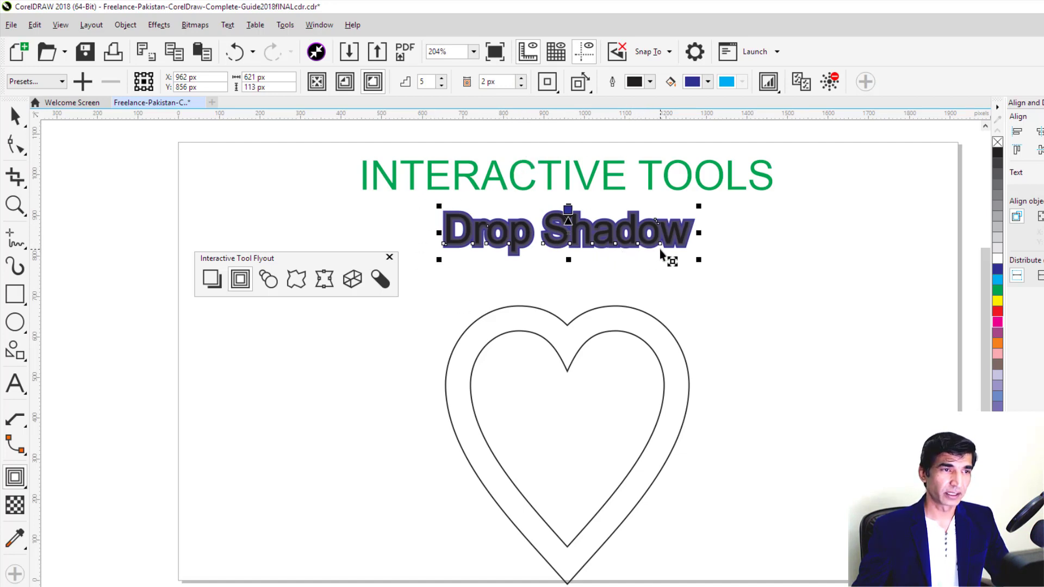
pyautogui.press('z')
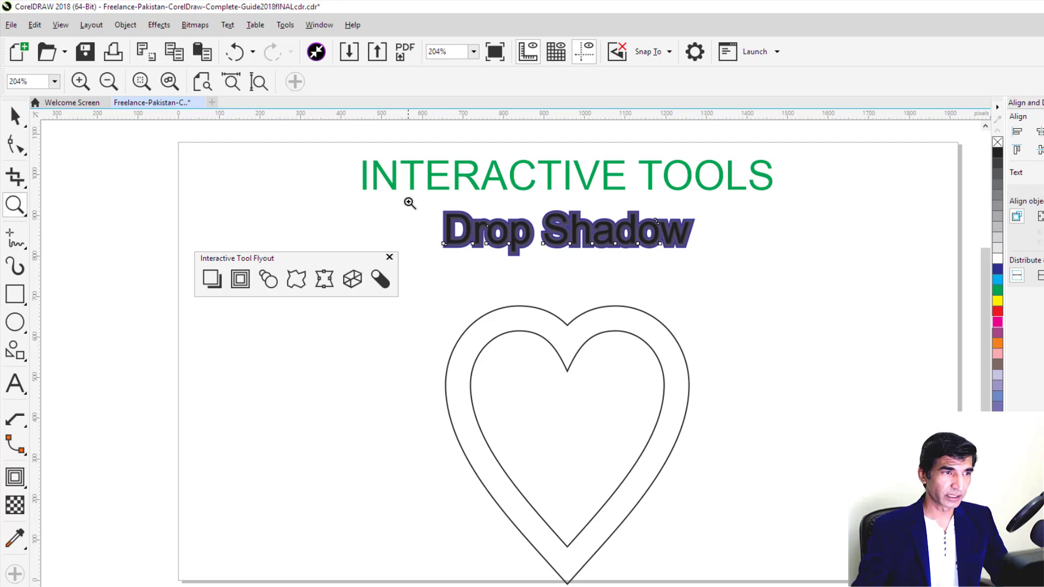
# Step: Change the fill colour of the "Drop Shadow" heading's contour to green, C 69, M 0, Y 70, K 0
pyautogui.moveTo(411, 201); pyautogui.dragTo(726, 272)
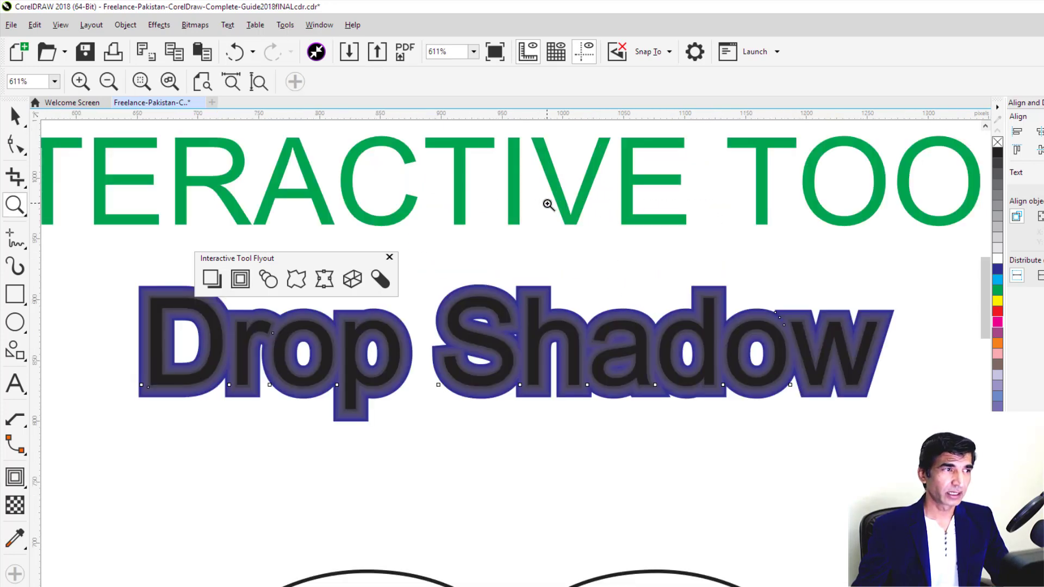
pyautogui.click(240, 279)
pyautogui.click(650, 81)
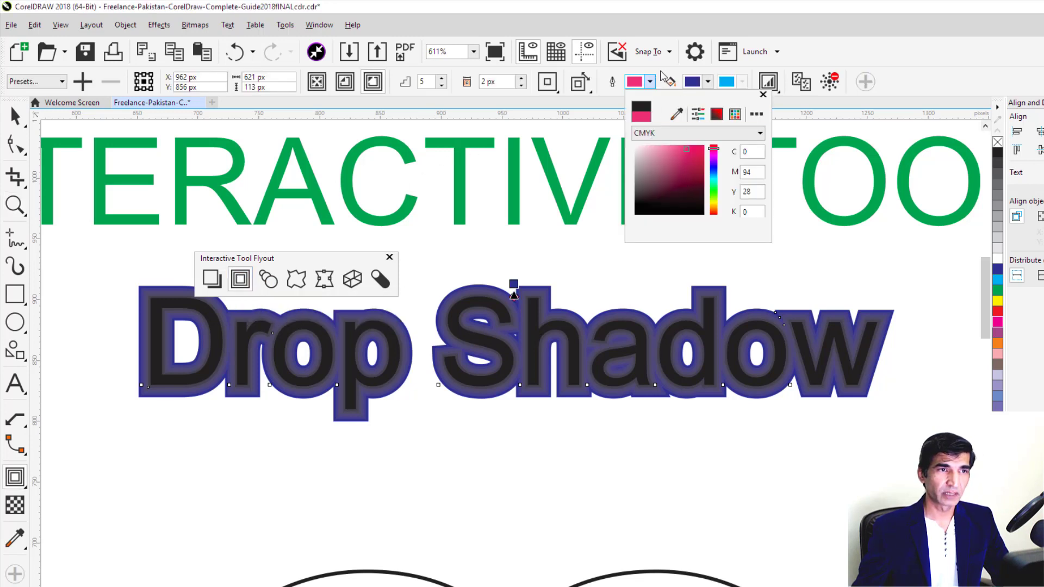
pyautogui.click(662, 77)
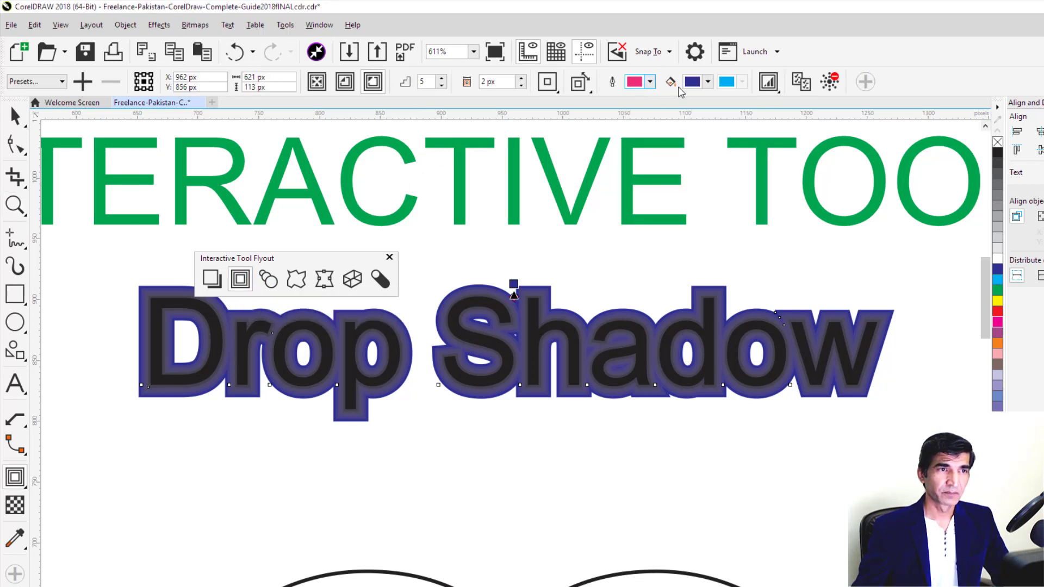
pyautogui.click(707, 83)
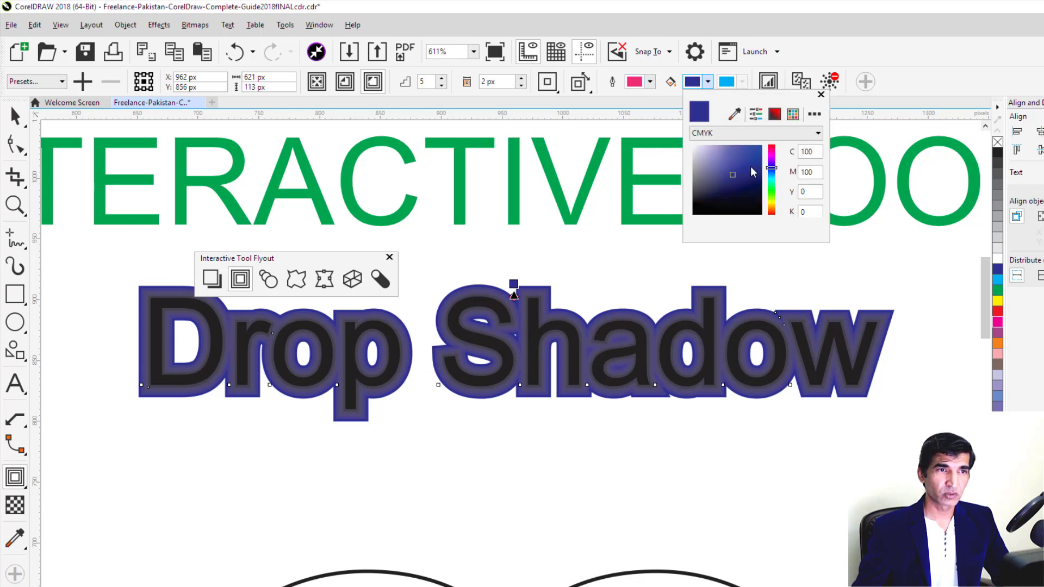
pyautogui.click(747, 150)
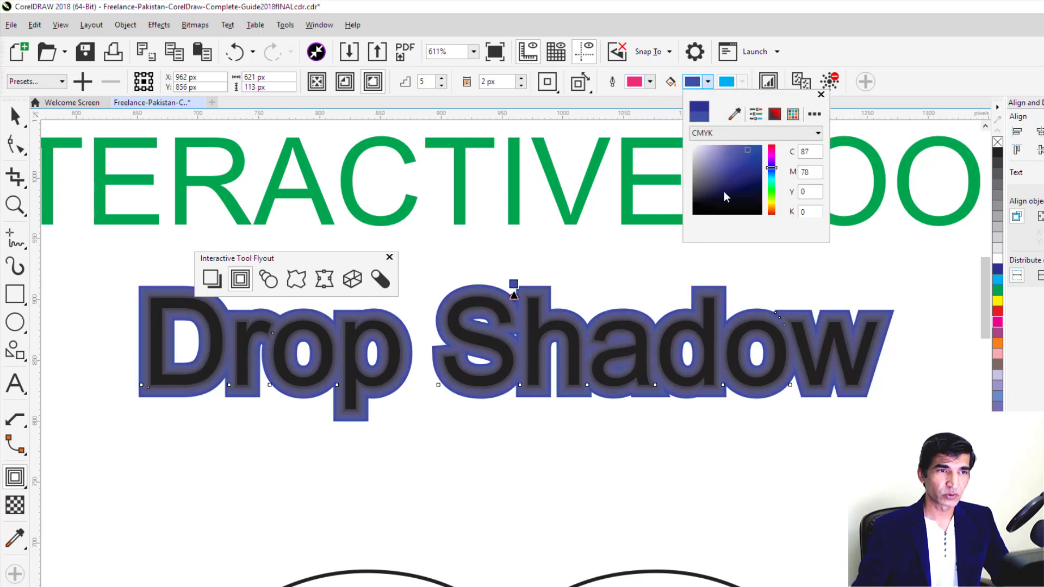
pyautogui.click(733, 188)
pyautogui.click(772, 184)
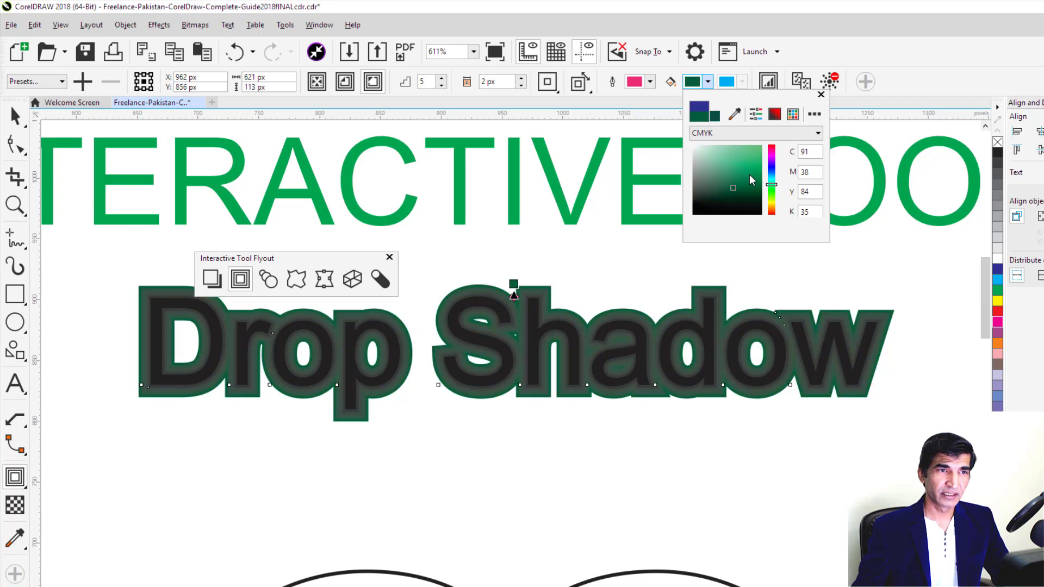
pyautogui.click(751, 156)
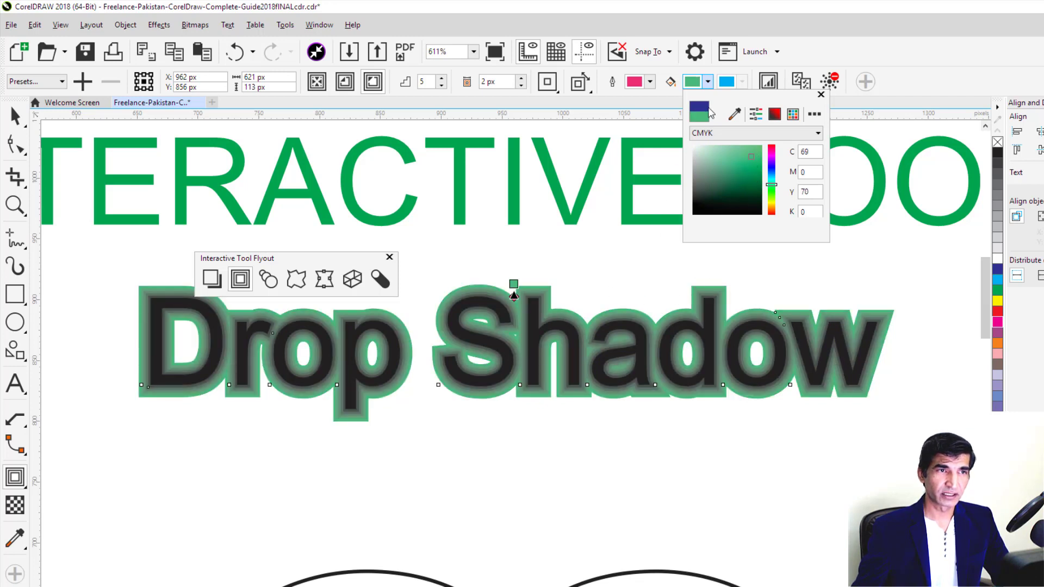
pyautogui.click(755, 70)
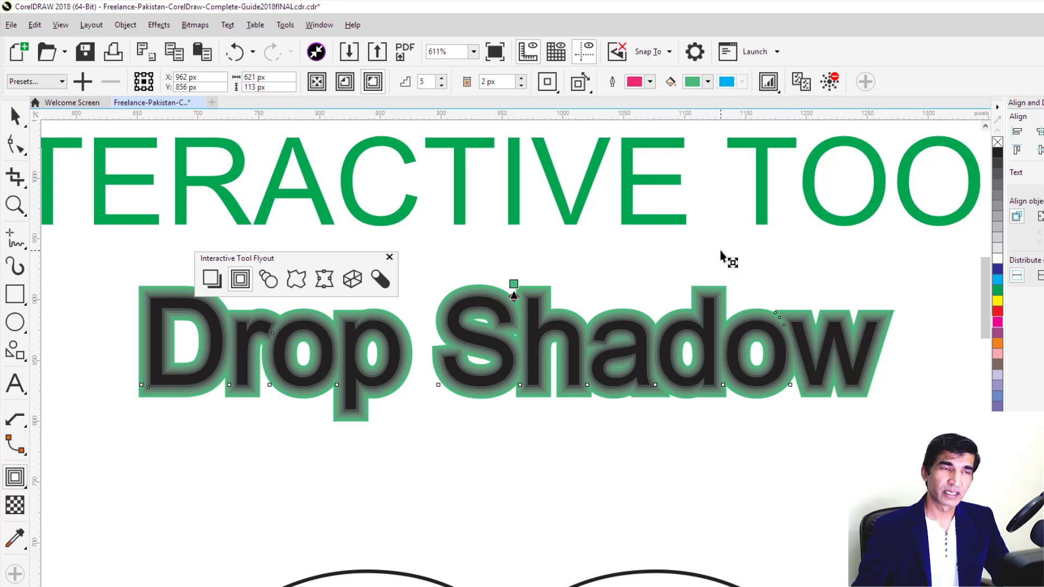
# Step: Unlink the contour's object and colour acceleration, then raise the object acceleration and lower the colour acceleration on the heading
pyautogui.click(770, 89)
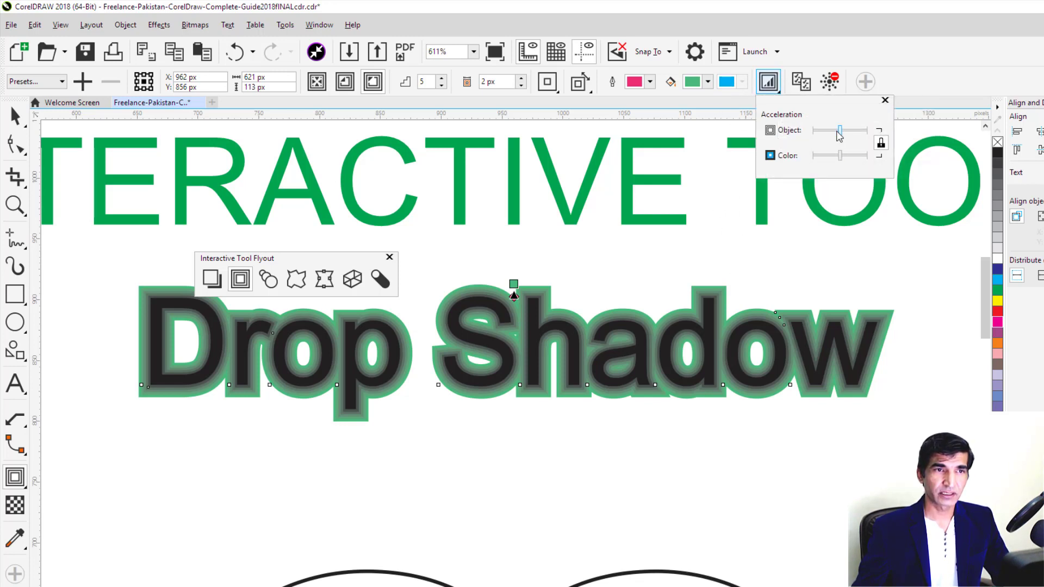
pyautogui.moveTo(841, 131); pyautogui.dragTo(842, 161)
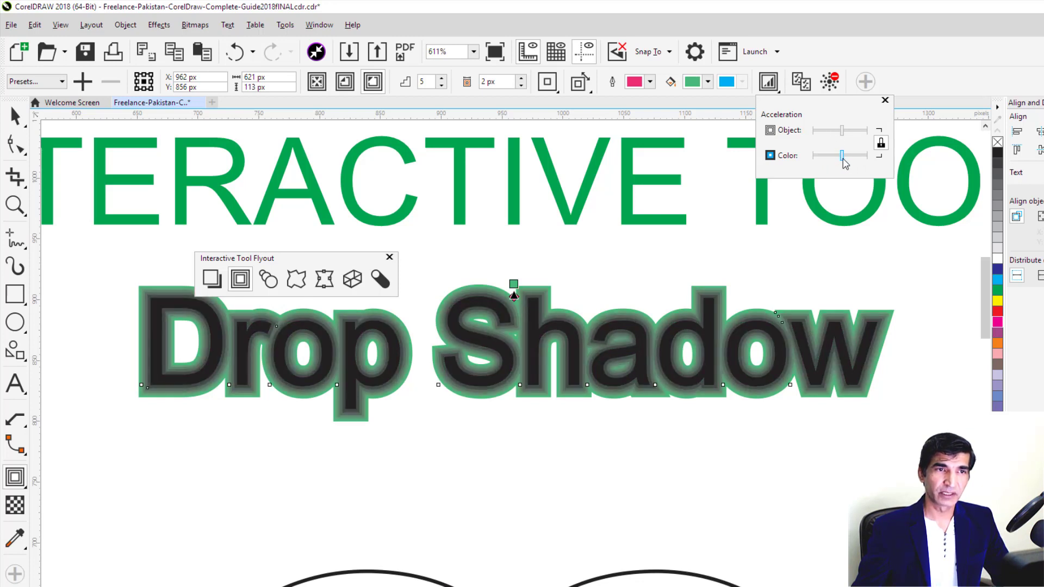
pyautogui.click(880, 143)
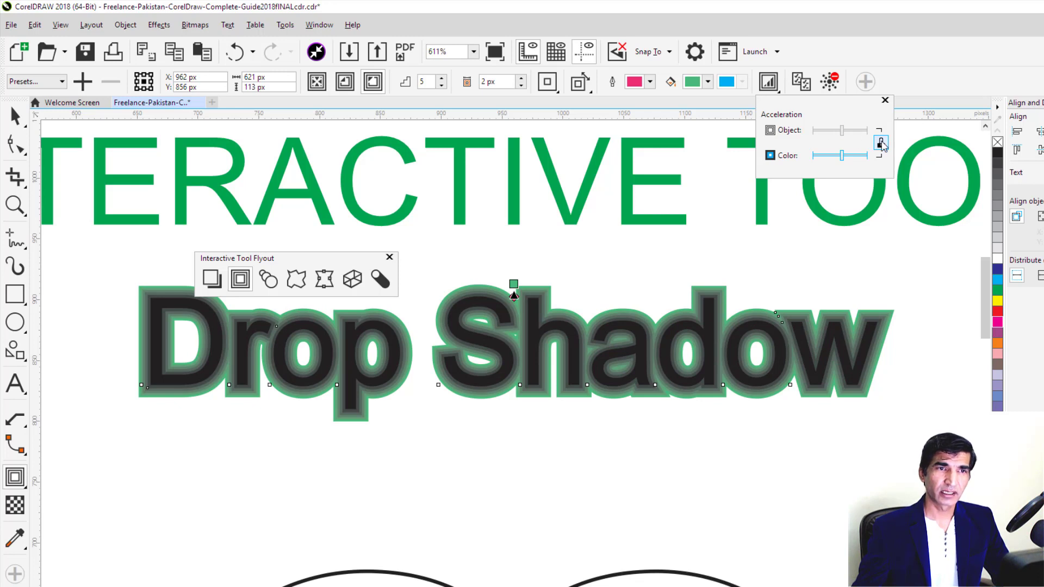
pyautogui.moveTo(841, 131); pyautogui.dragTo(826, 159)
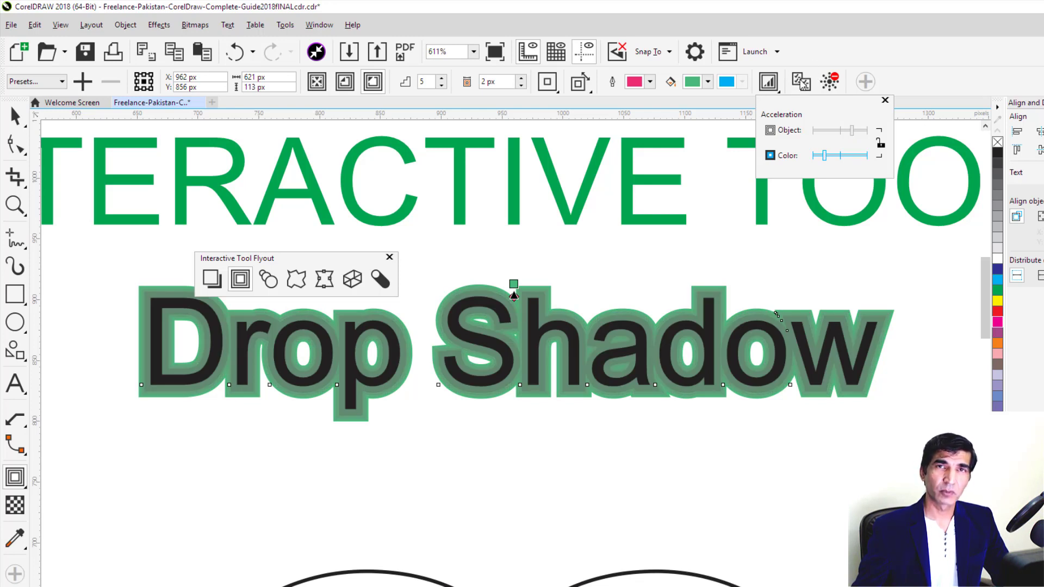
pyautogui.click(844, 60)
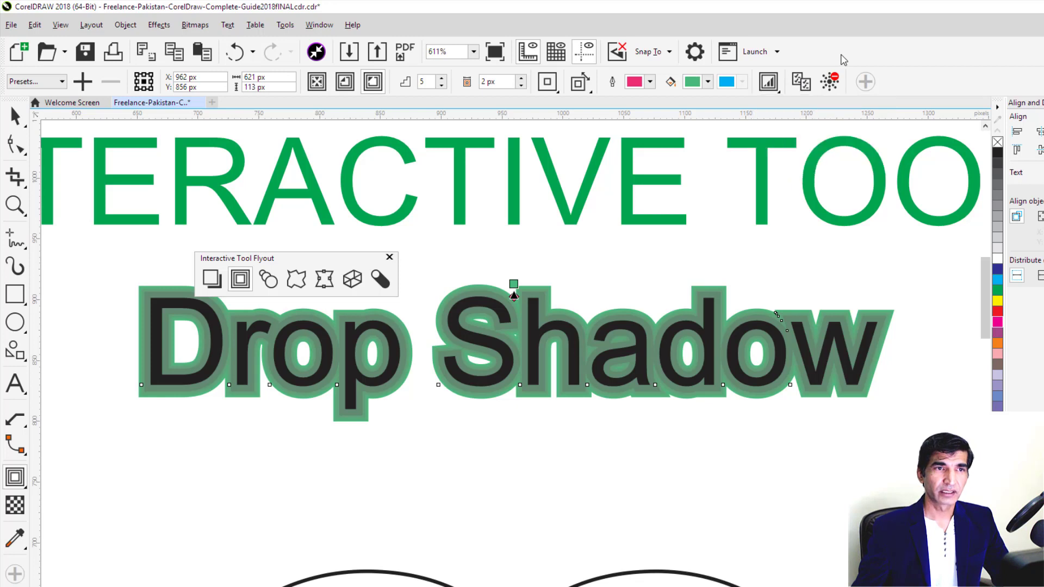
# Step: Clear the contour from the "Drop Shadow" heading and return to the Pick tool
pyautogui.click(829, 84)
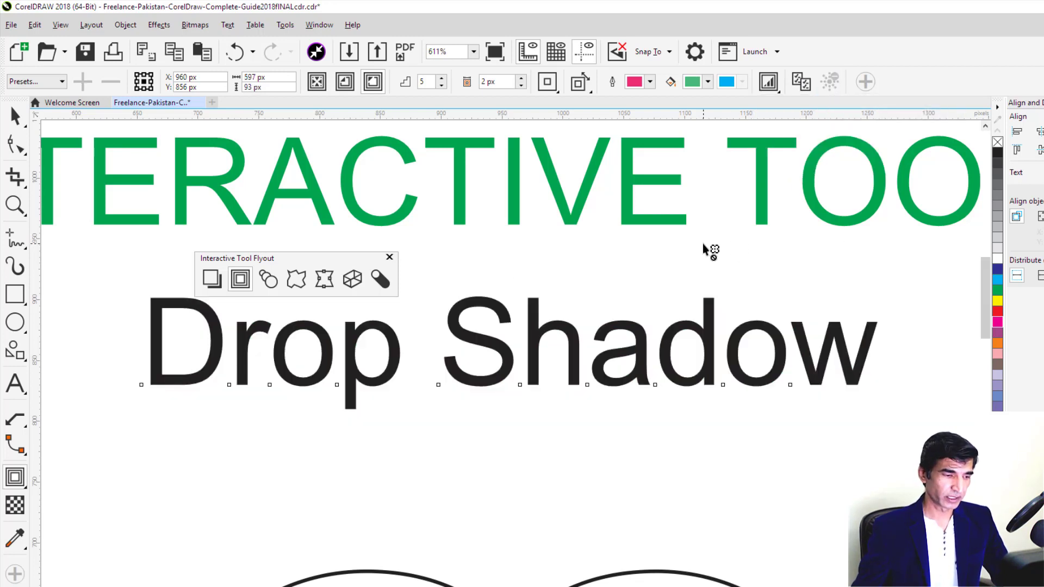
pyautogui.hotkey('shift', 'F4')
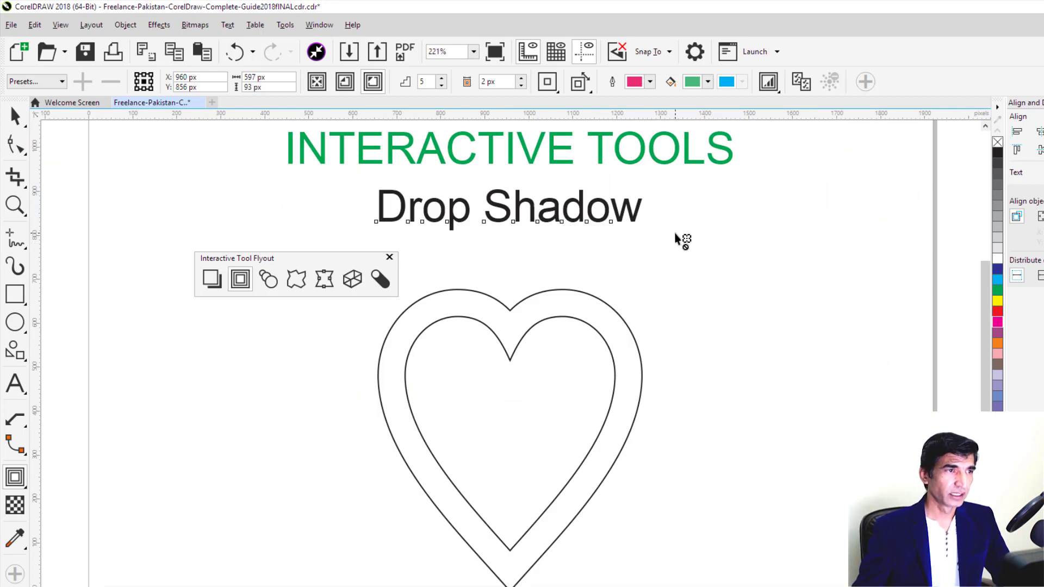
pyautogui.click(15, 116)
# Step: Try moving the heart together with its contour across the page, and undo the move
pyautogui.click(590, 294)
pyautogui.click(701, 273)
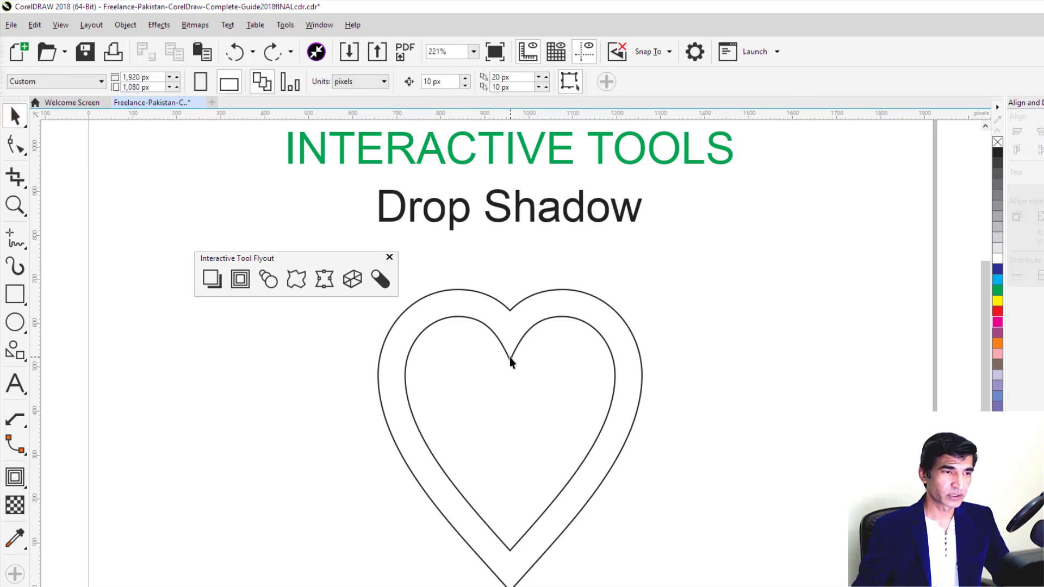
pyautogui.moveTo(510, 360); pyautogui.dragTo(676, 350)
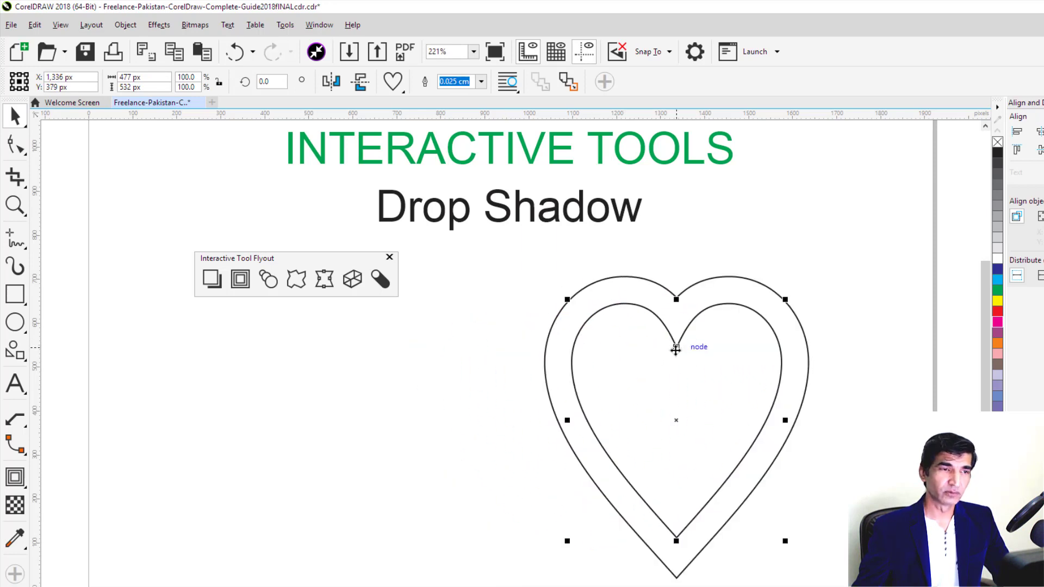
pyautogui.hotkey('ctrl', 'z')
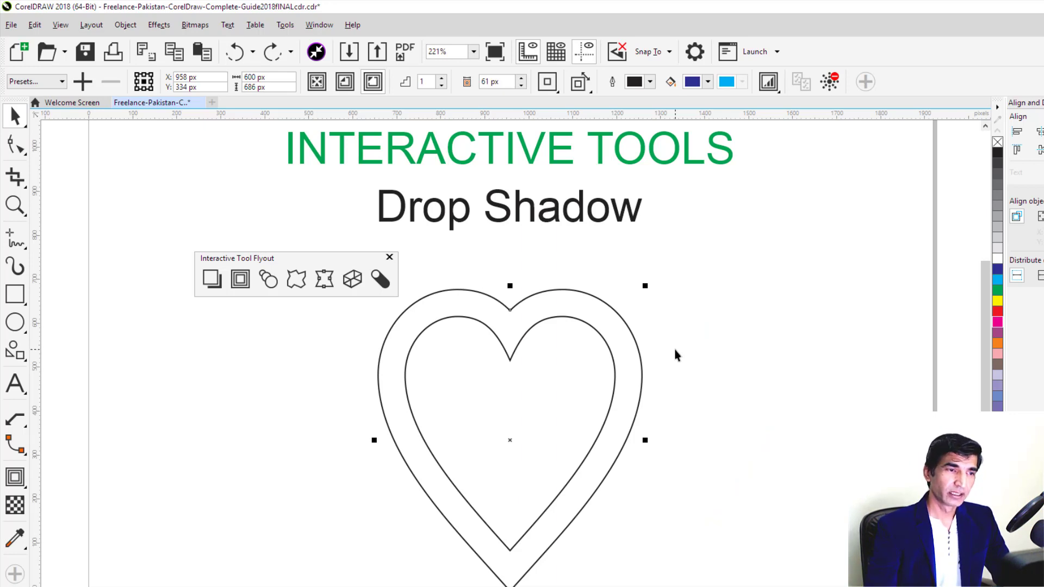
# Step: Break the heart's contour apart and move the inner heart horizontally out of the outer one to about X 1,605 px
pyautogui.press('space')
pyautogui.click(675, 354)
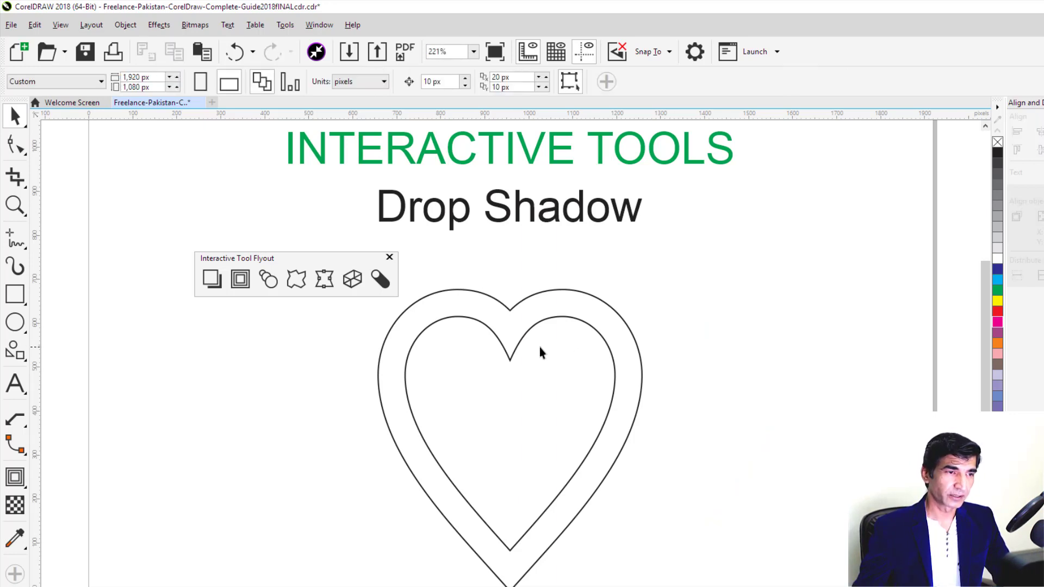
pyautogui.click(510, 358)
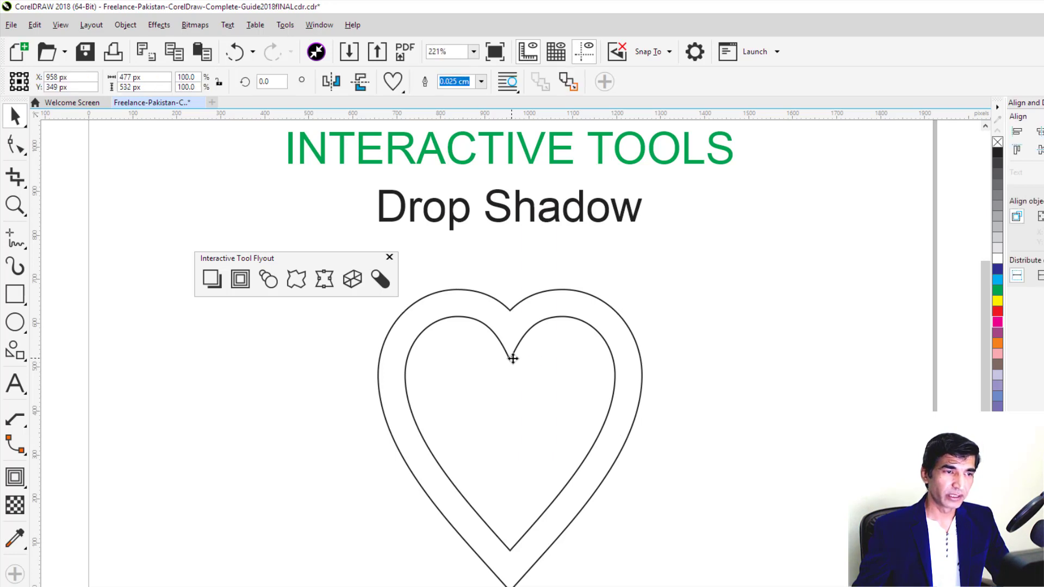
pyautogui.moveTo(512, 358); pyautogui.dragTo(796, 361)
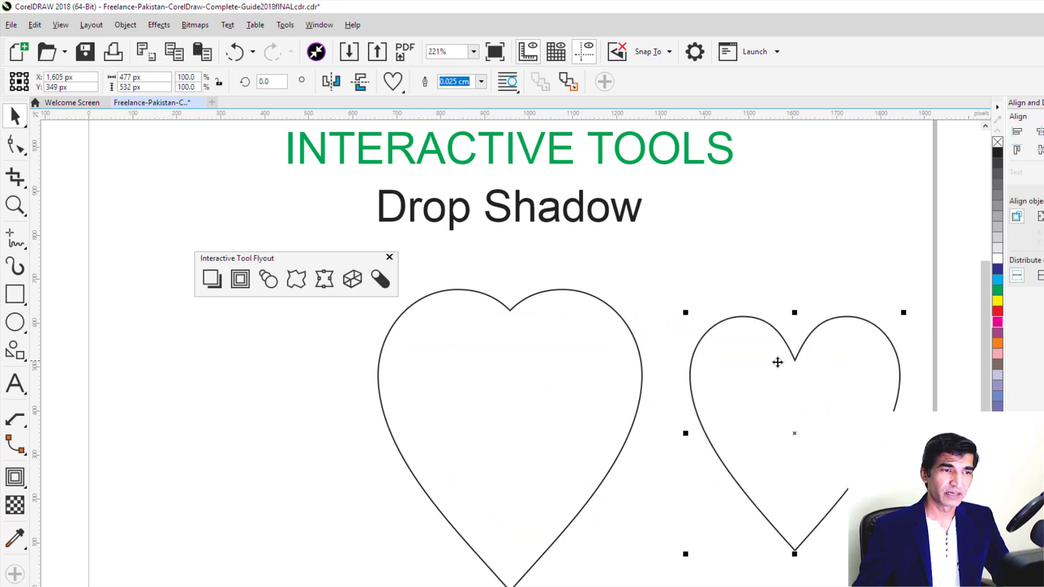
# Step: Scale the former outer contour heart about its centre to about 293 × 335 px and fill it with red
pyautogui.click(634, 342)
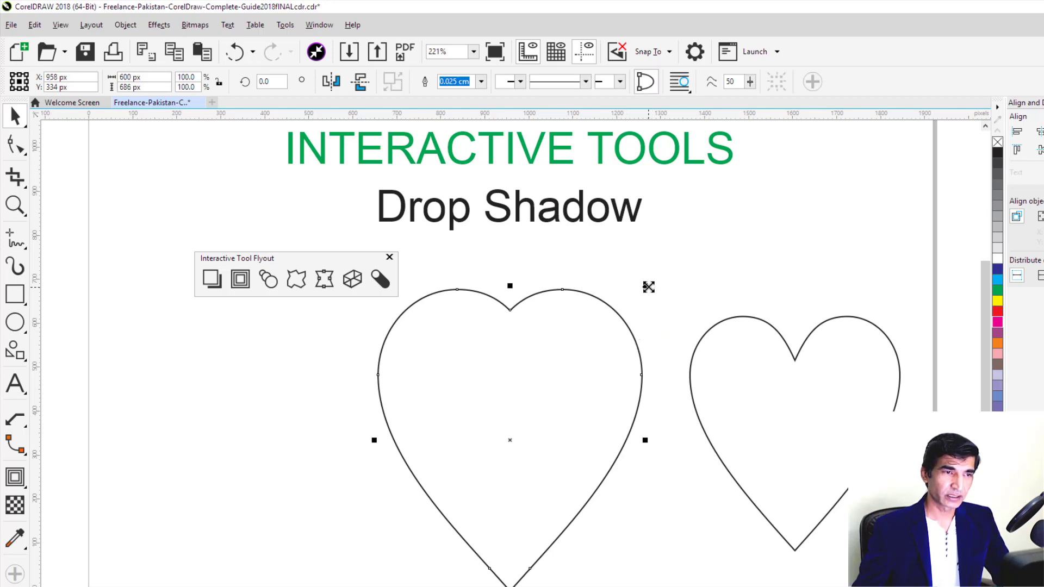
pyautogui.moveTo(646, 286); pyautogui.dragTo(577, 363)
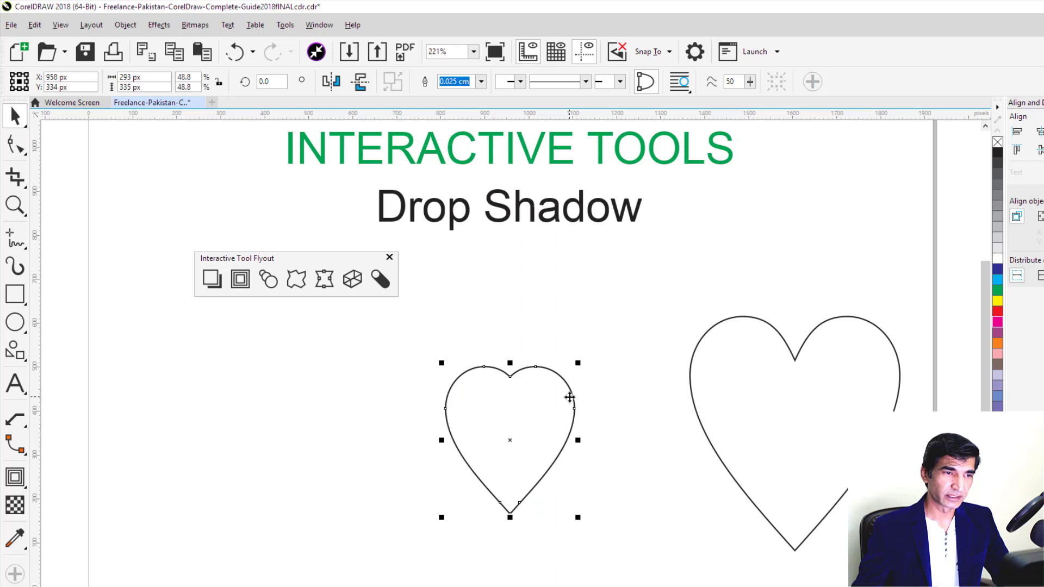
pyautogui.click(998, 312)
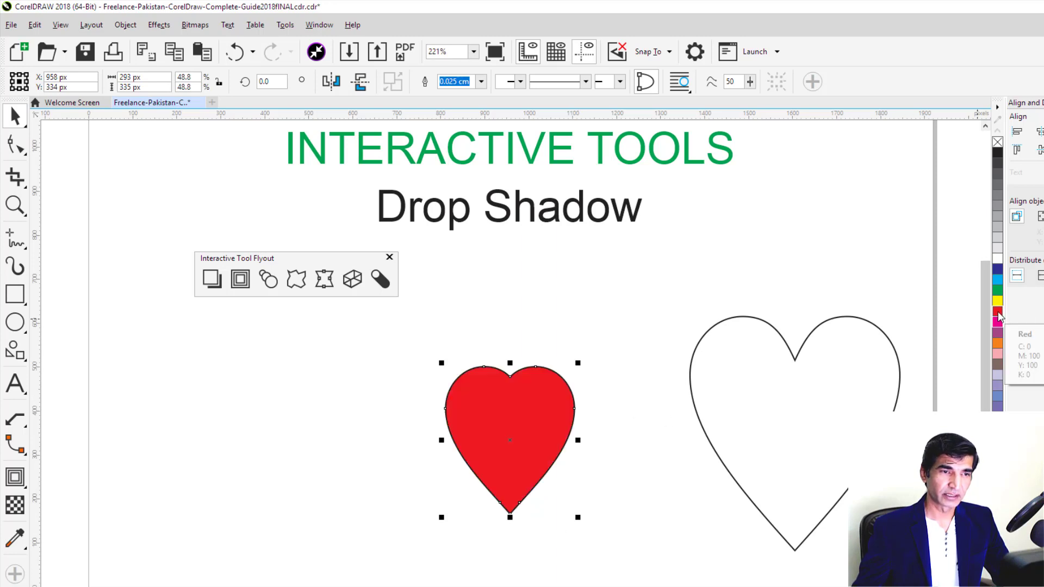
# Step: Fill the larger unfilled heart with green and remove its outline
pyautogui.click(797, 361)
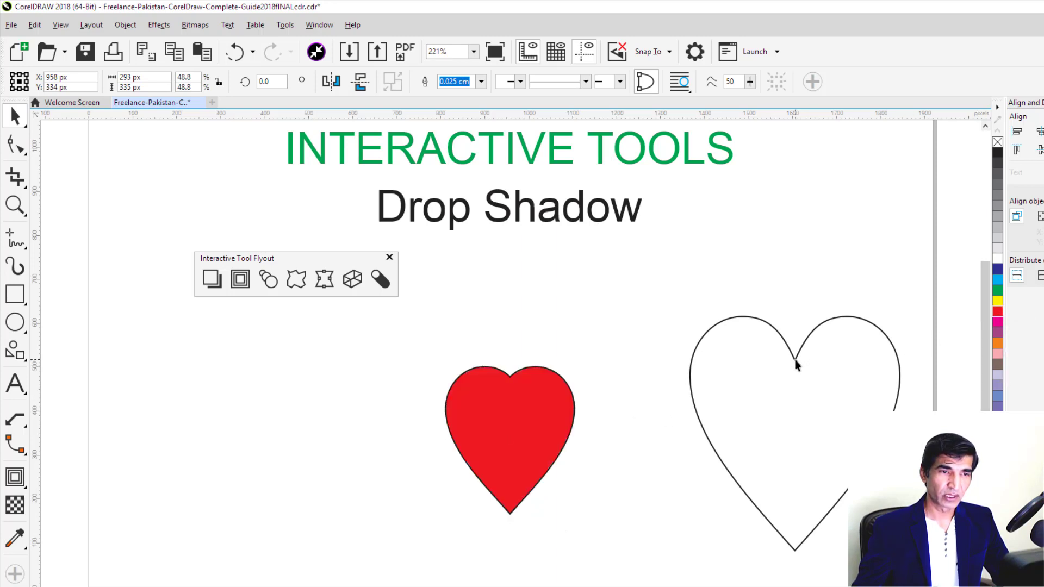
pyautogui.click(998, 291)
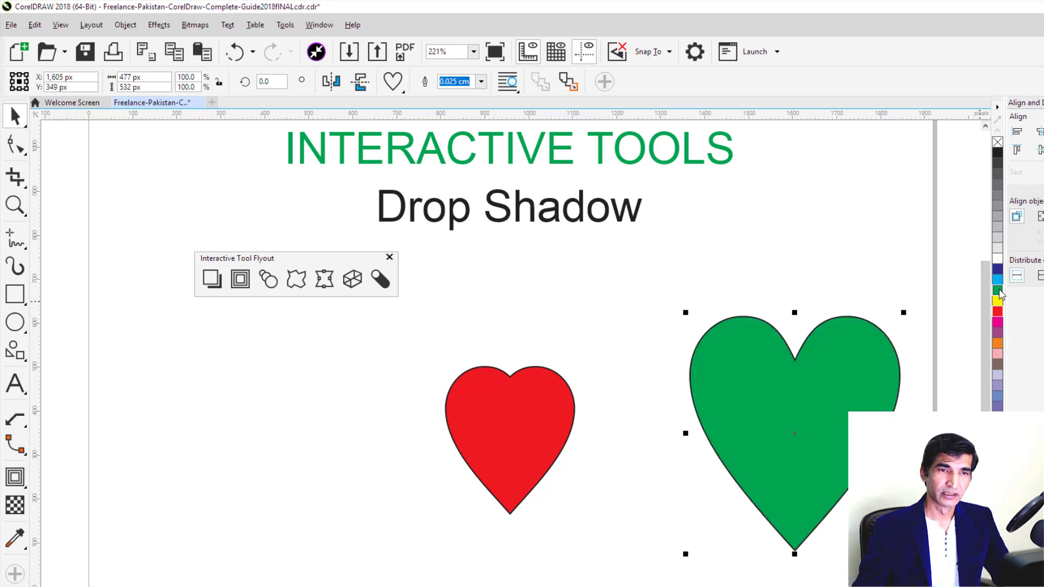
pyautogui.rightClick(998, 143)
# Step: Remove the red heart's outline, move it near the page's left side, and shift the green heart to about X 1,558 px
pyautogui.click(511, 427)
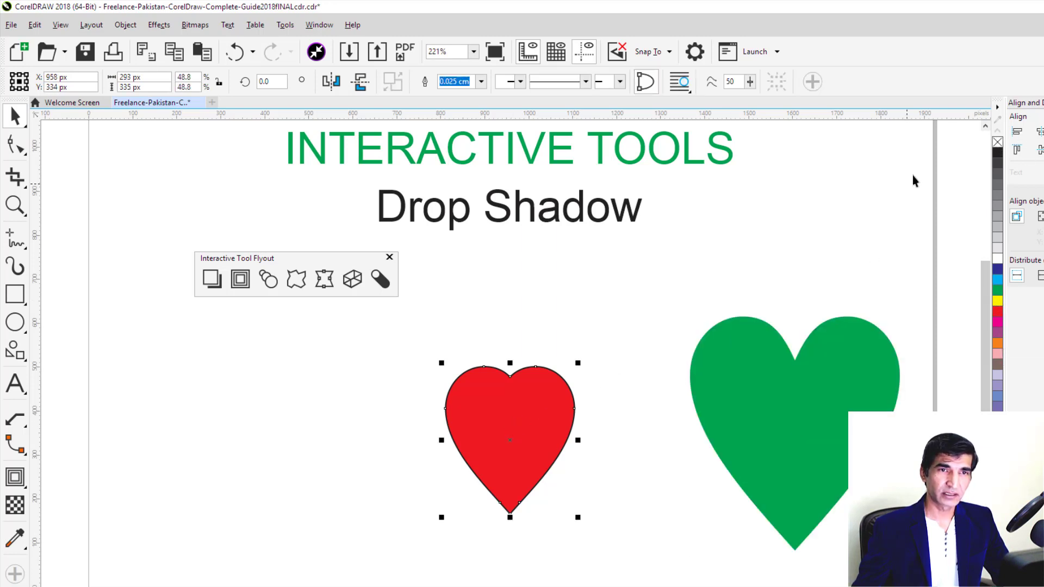
pyautogui.rightClick(996, 144)
pyautogui.moveTo(533, 446); pyautogui.dragTo(236, 451)
pyautogui.moveTo(762, 426); pyautogui.dragTo(741, 428)
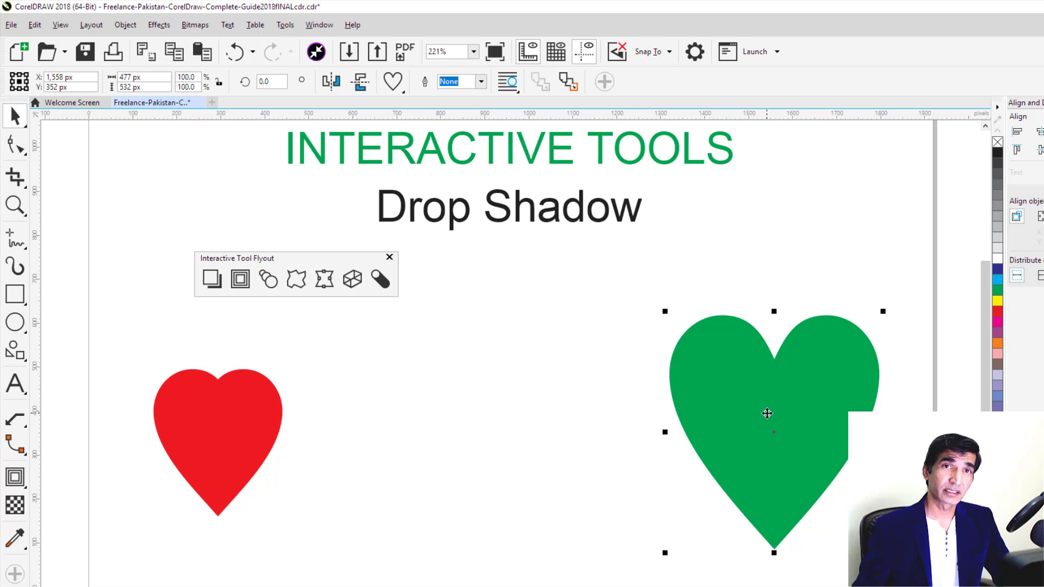
# Step: Blend the red heart into the green heart and apply the Straight 20 Decel blend preset
pyautogui.click(269, 280)
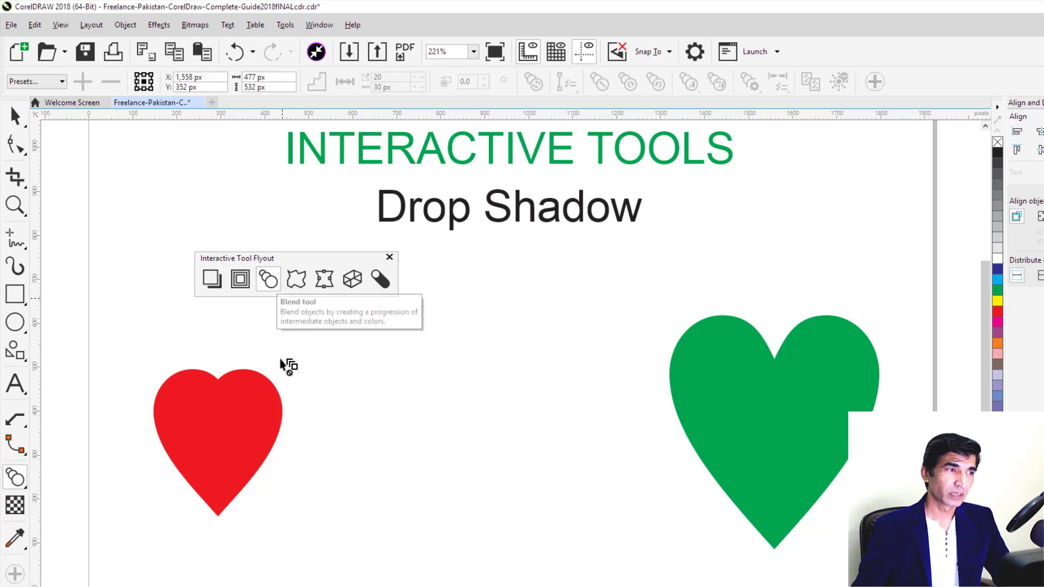
pyautogui.click(217, 407)
pyautogui.moveTo(217, 409); pyautogui.dragTo(765, 433)
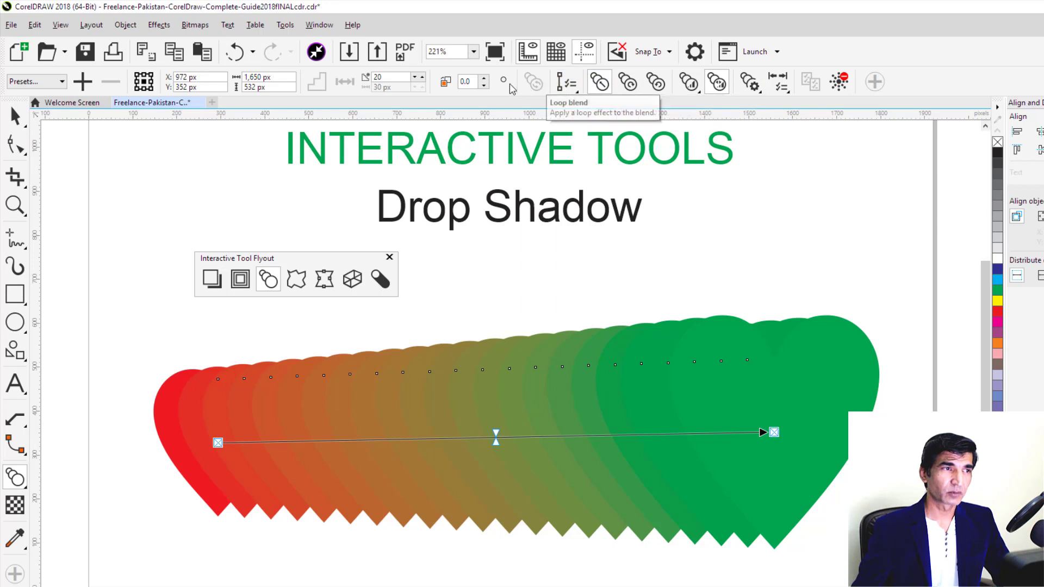
pyautogui.click(34, 81)
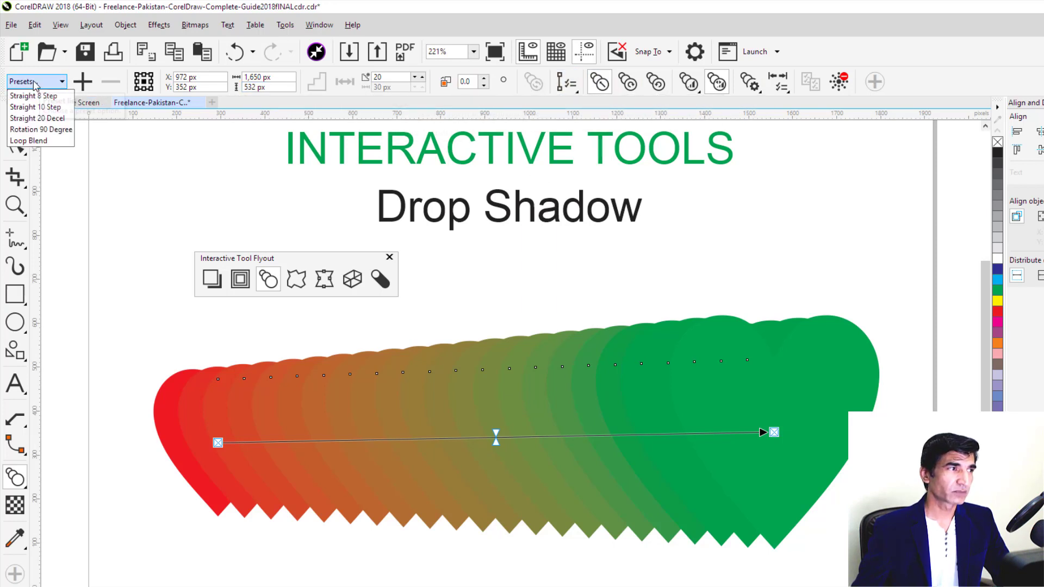
pyautogui.click(39, 119)
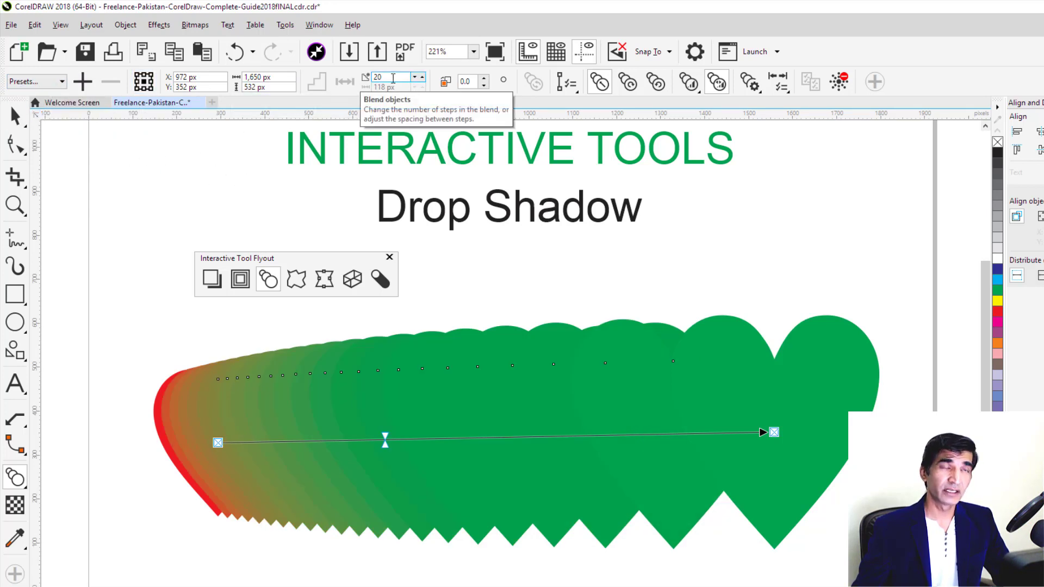
# Step: Set the heart blend to 5 steps with a blend direction of 90 degrees
pyautogui.moveTo(393, 78); pyautogui.dragTo(365, 77)
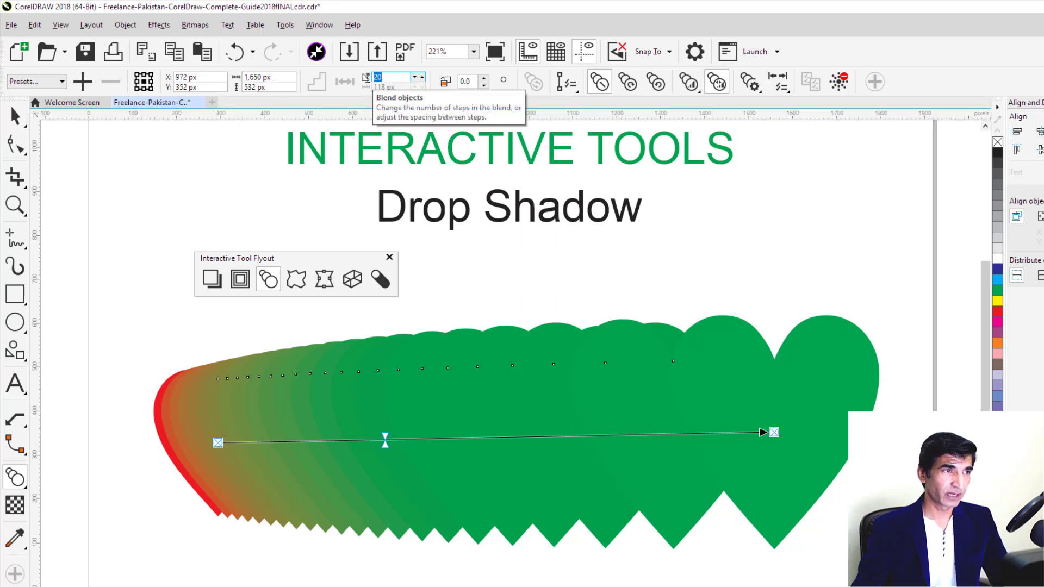
pyautogui.write('5')
pyautogui.press('Return')
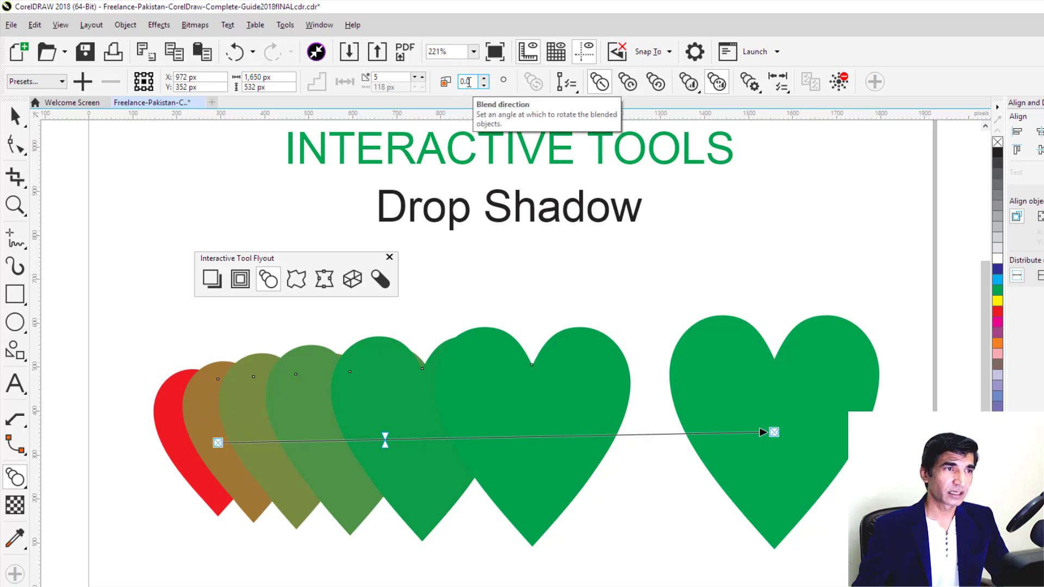
pyautogui.moveTo(486, 84); pyautogui.dragTo(485, 69)
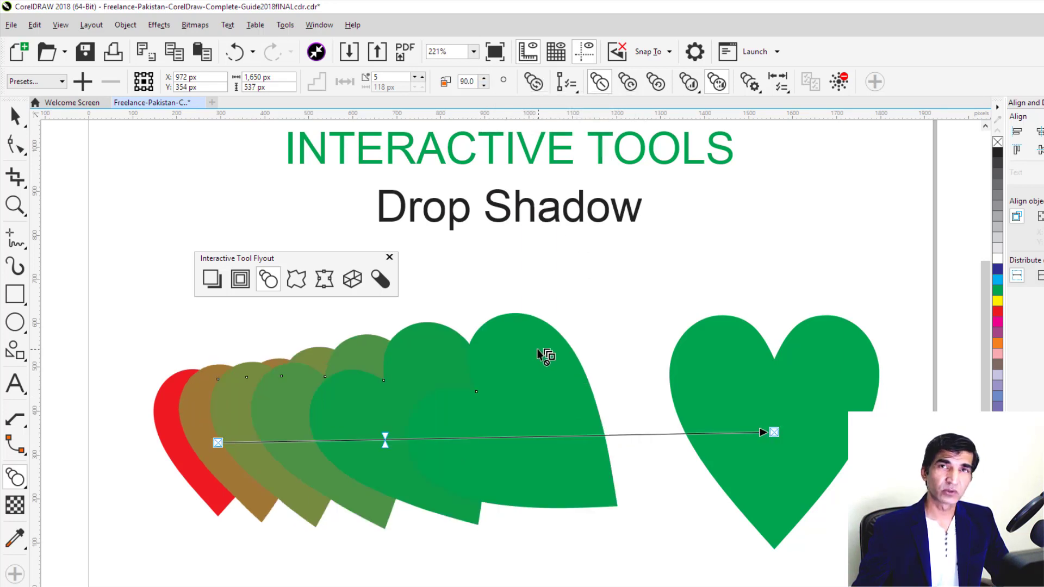
# Step: Turn on loop blend for the two hearts and try clockwise colour progression before setting it to counterclockwise
pyautogui.click(536, 83)
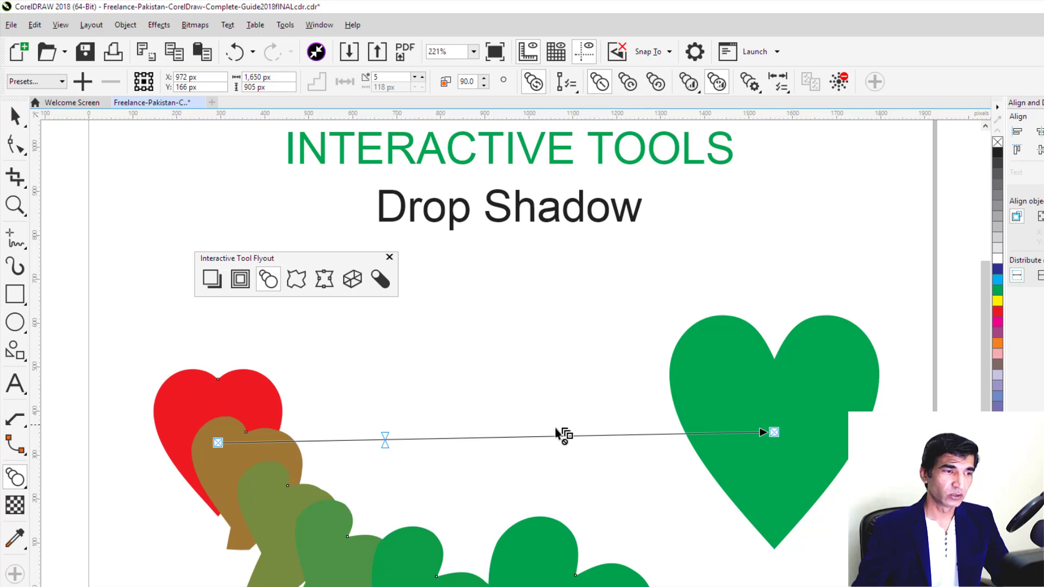
pyautogui.click(629, 84)
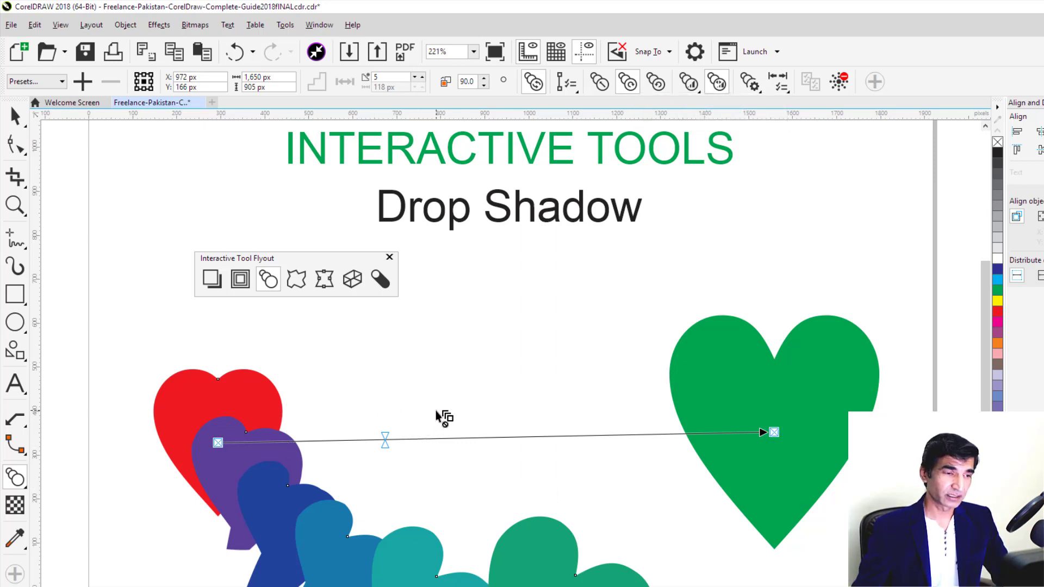
pyautogui.scroll(-4, 437, 411)
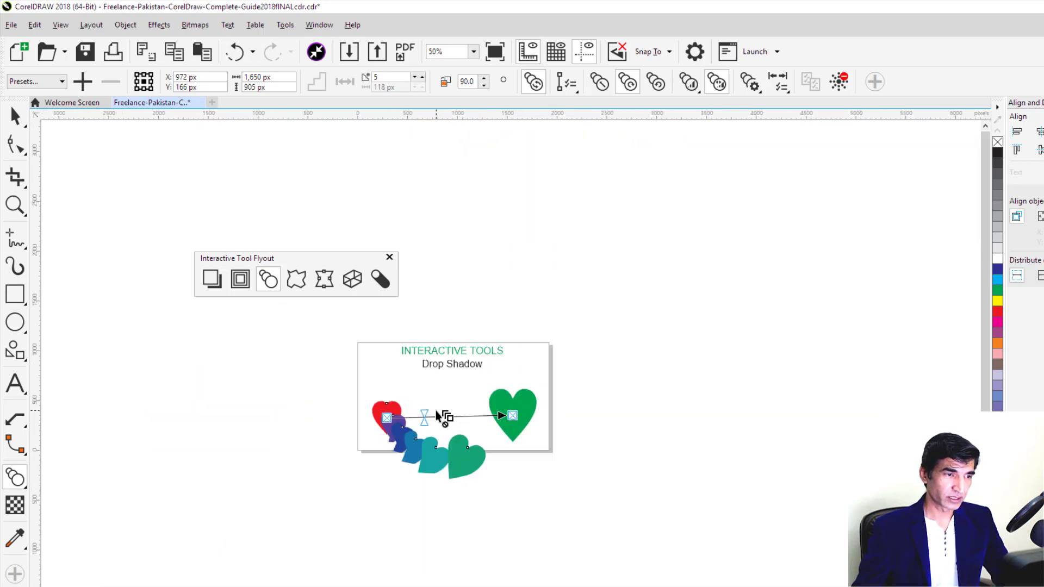
pyautogui.scroll(2, 454, 445)
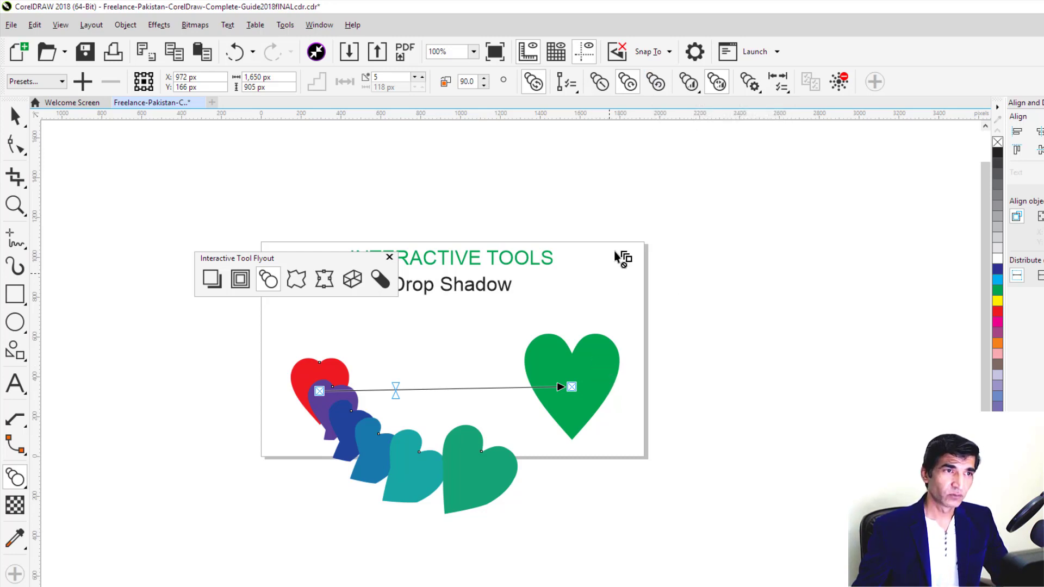
pyautogui.click(660, 85)
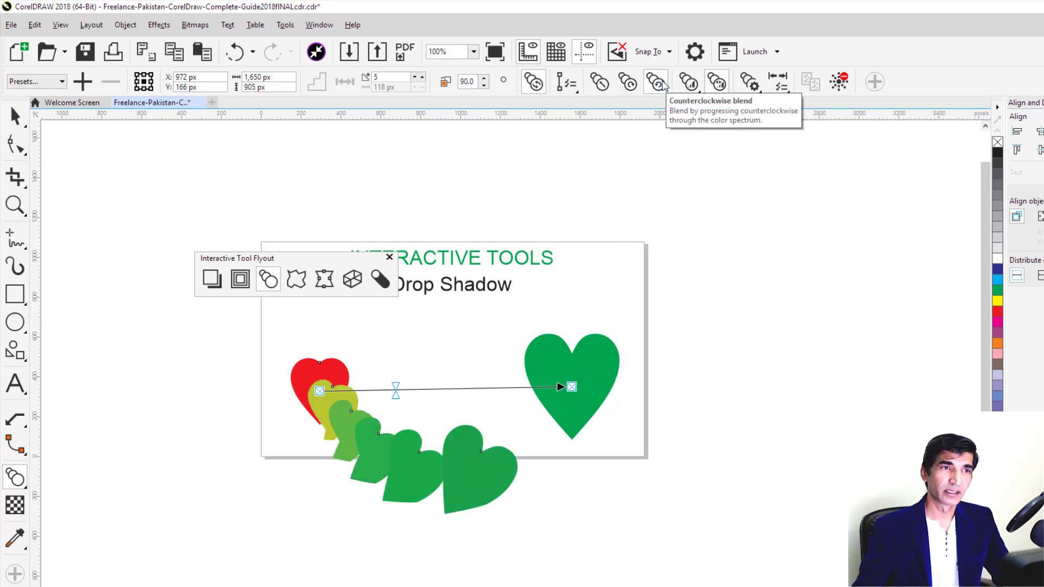
# Step: Check the blend's object and color acceleration settings and toggle size acceleration to compare its effect
pyautogui.click(689, 86)
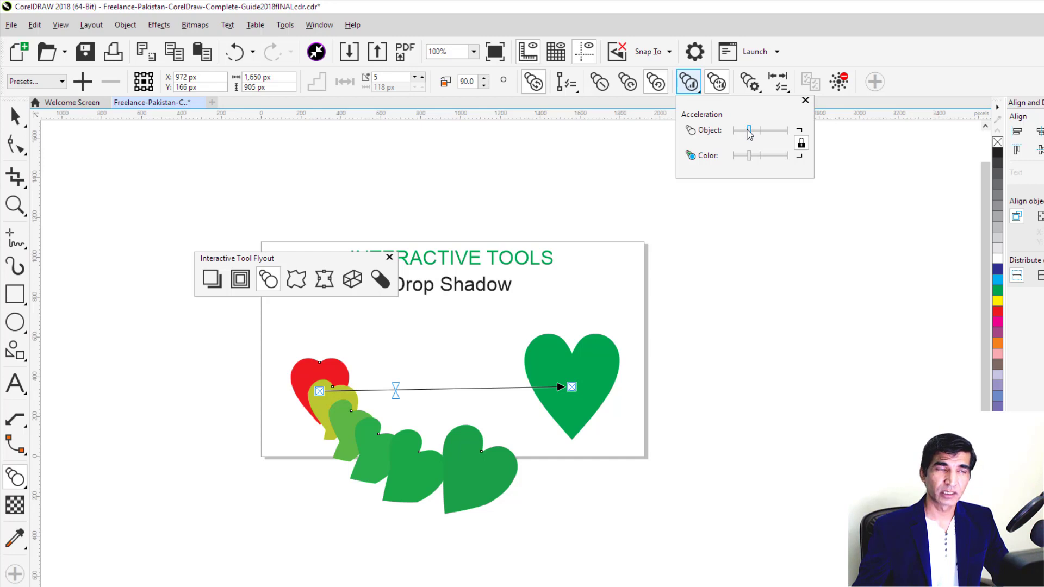
pyautogui.click(719, 83)
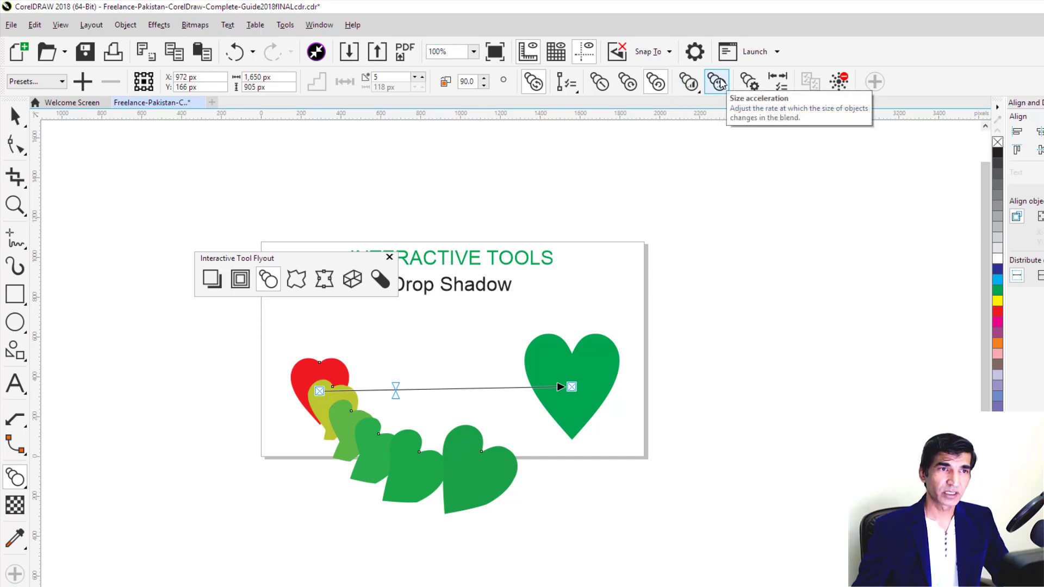
pyautogui.click(718, 83)
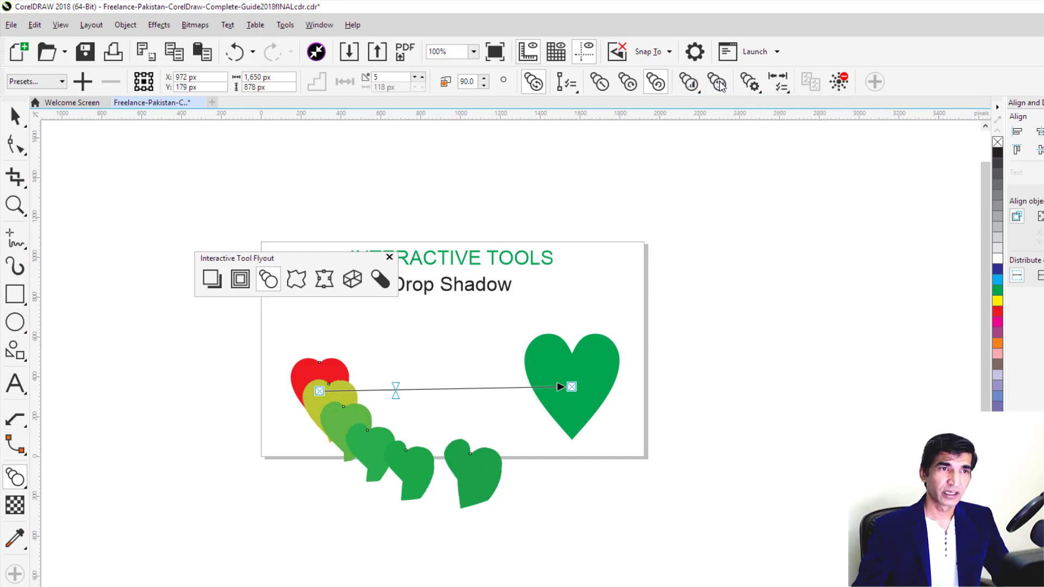
pyautogui.click(717, 83)
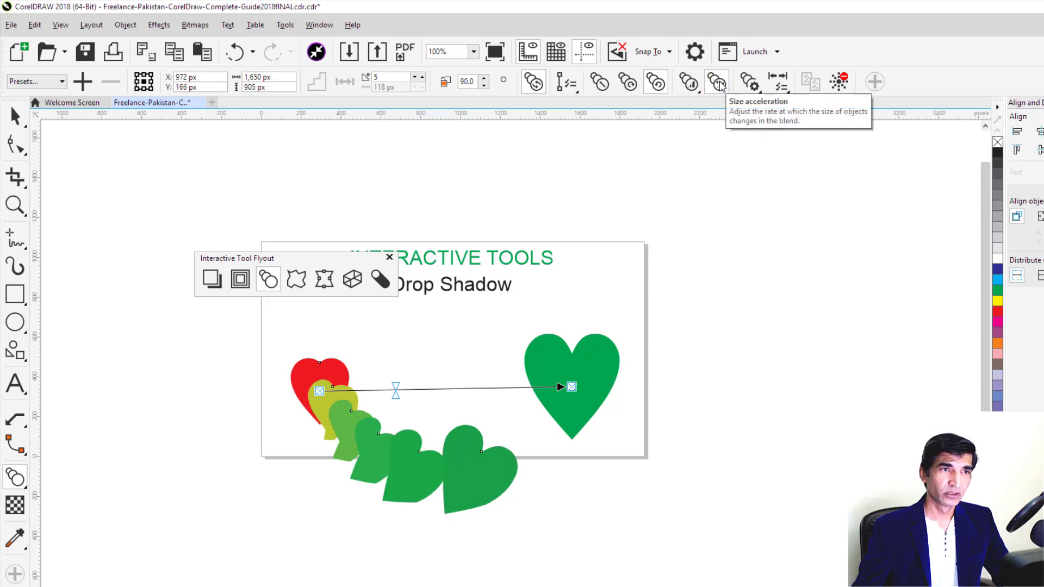
pyautogui.click(717, 82)
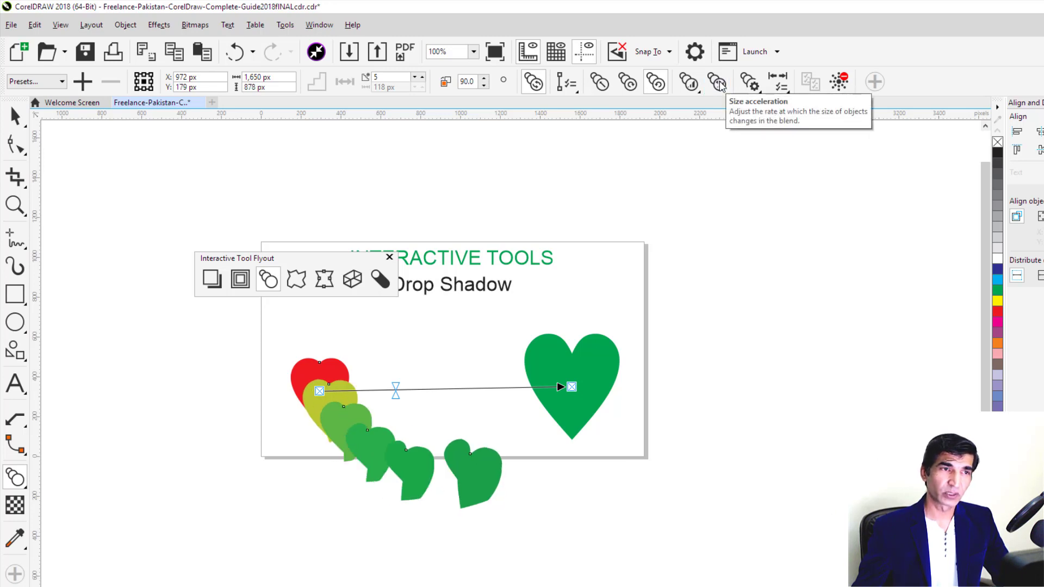
pyautogui.click(718, 82)
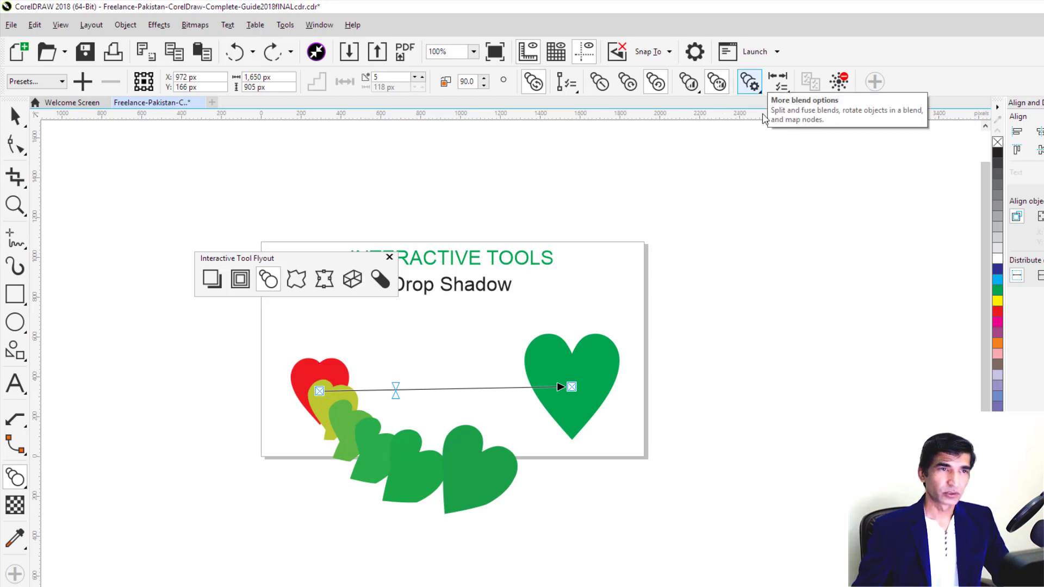
# Step: Review the additional blend options and try to choose a new start object for the heart blend
pyautogui.click(754, 86)
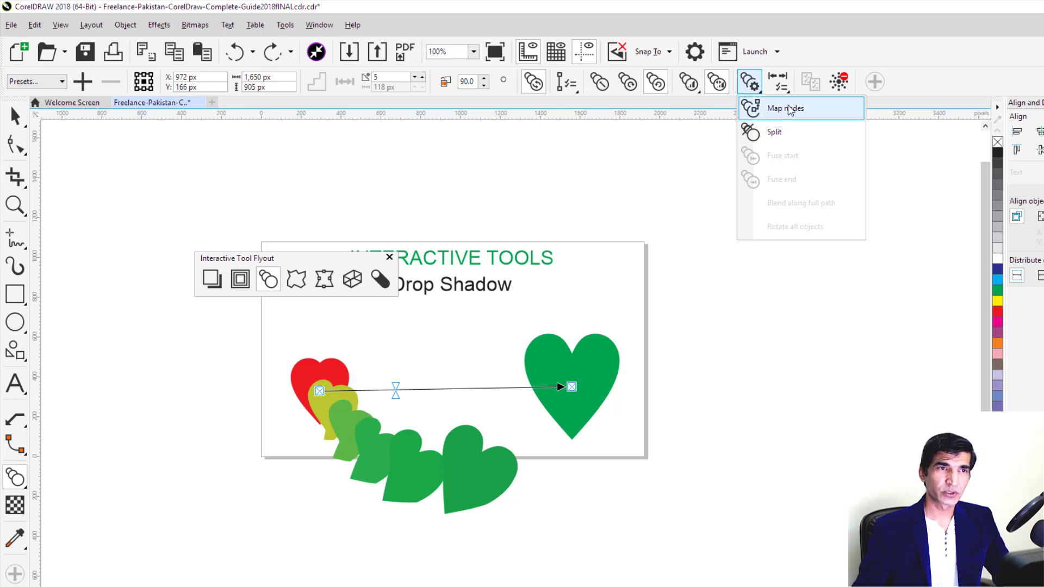
pyautogui.click(753, 86)
pyautogui.click(779, 90)
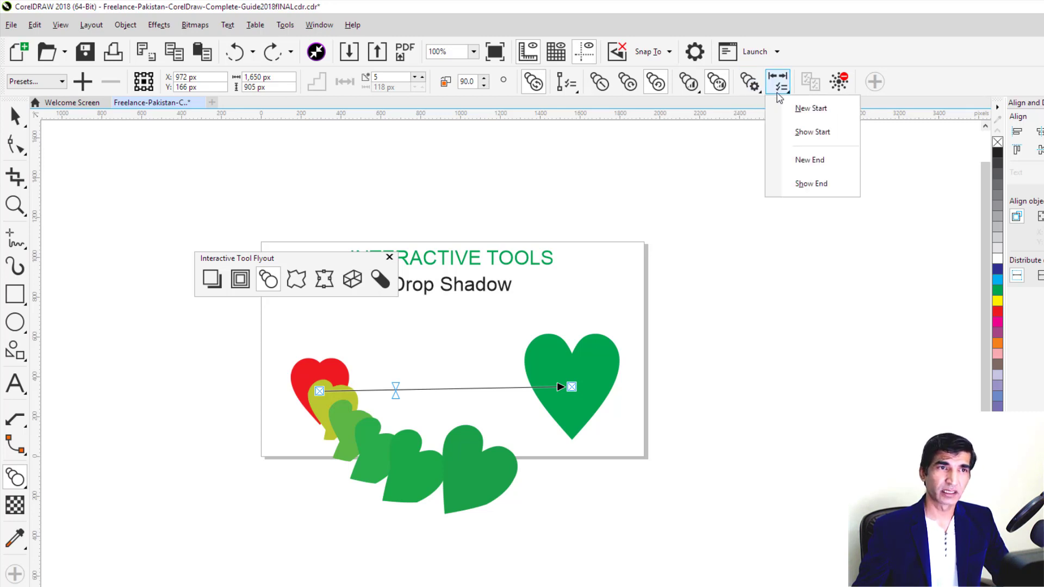
pyautogui.click(802, 108)
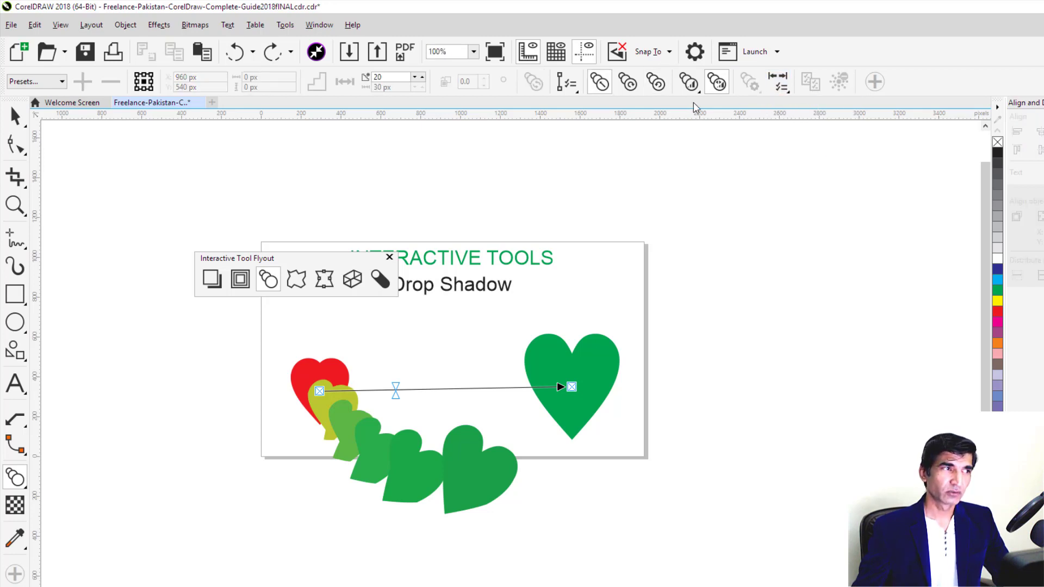
# Step: Move the blend's red start heart up towards the subtitle and clear the blend between the hearts
pyautogui.click(320, 369)
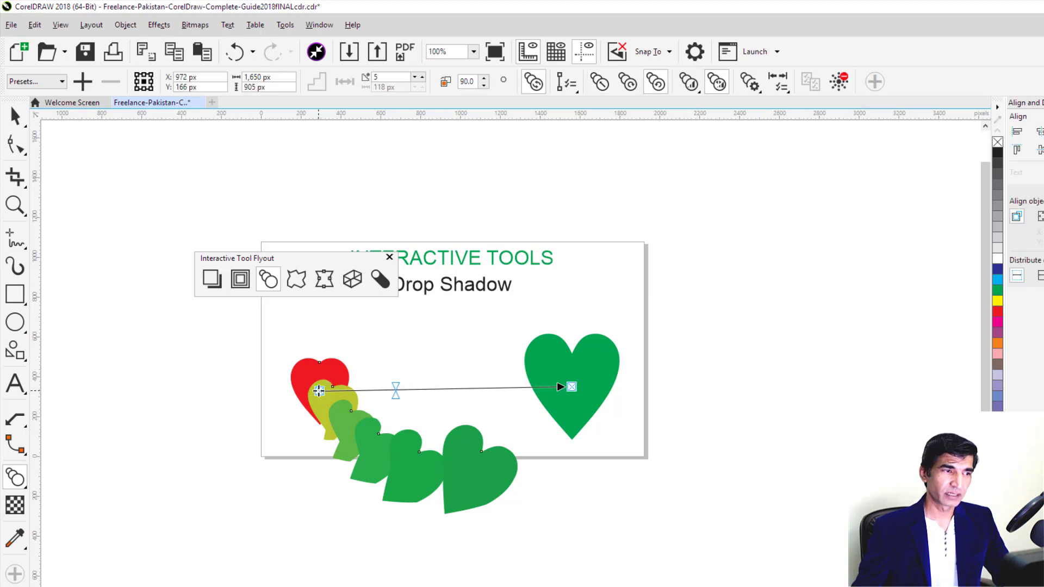
pyautogui.moveTo(316, 393); pyautogui.dragTo(272, 352)
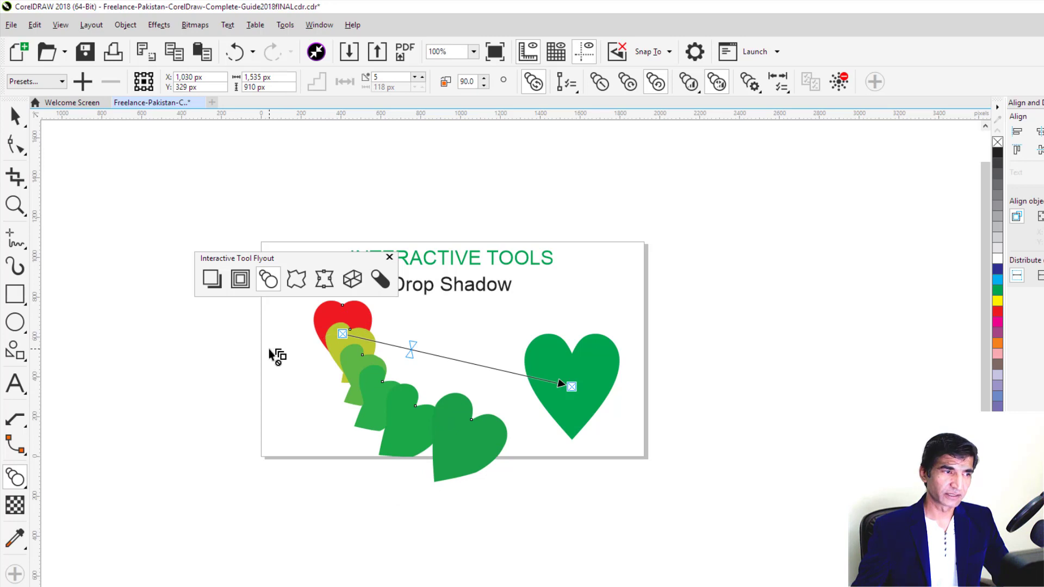
pyautogui.click(839, 84)
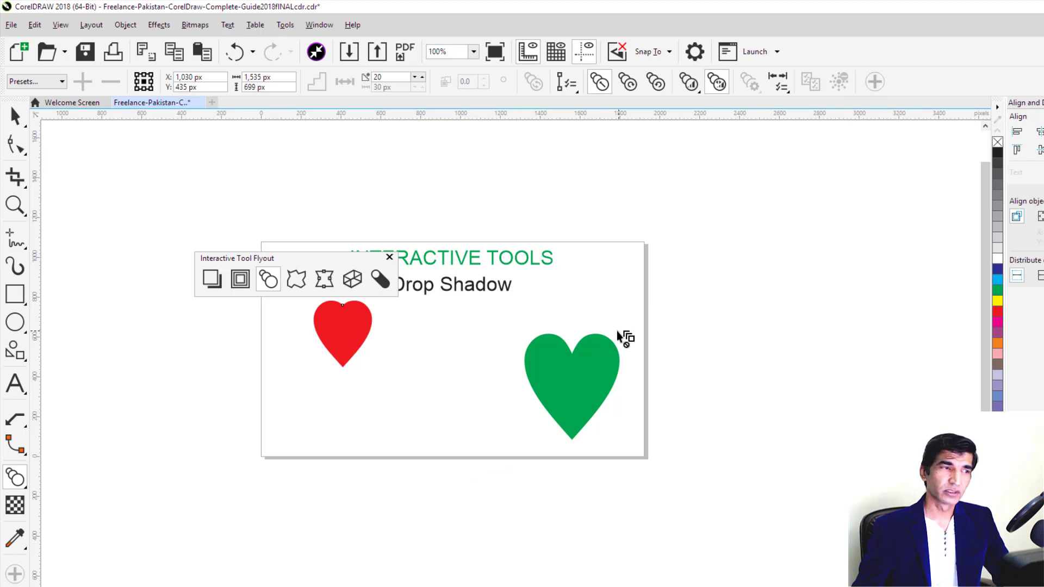
pyautogui.click(15, 116)
pyautogui.moveTo(343, 331); pyautogui.dragTo(333, 355)
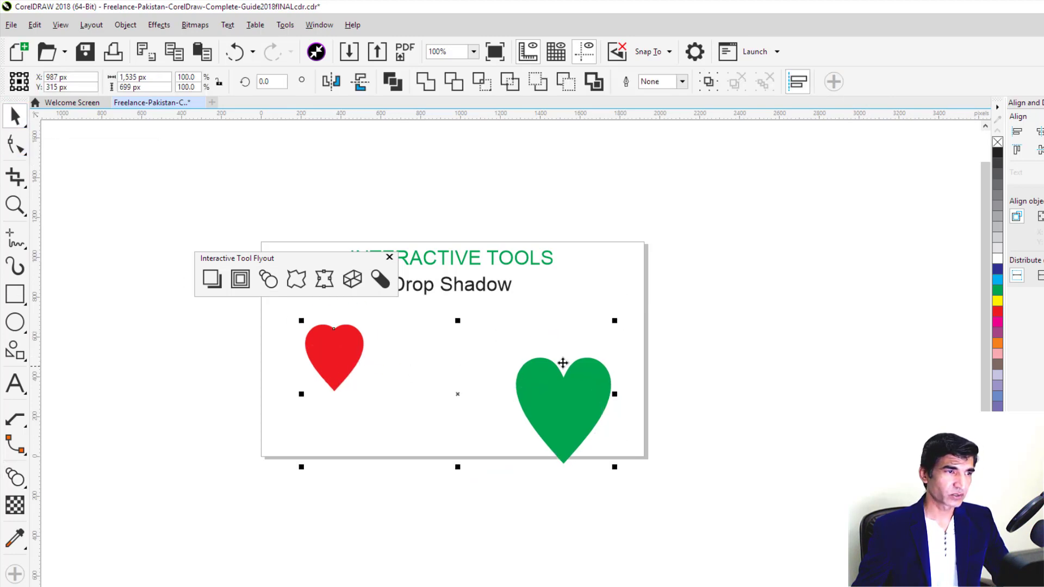
pyautogui.click(753, 326)
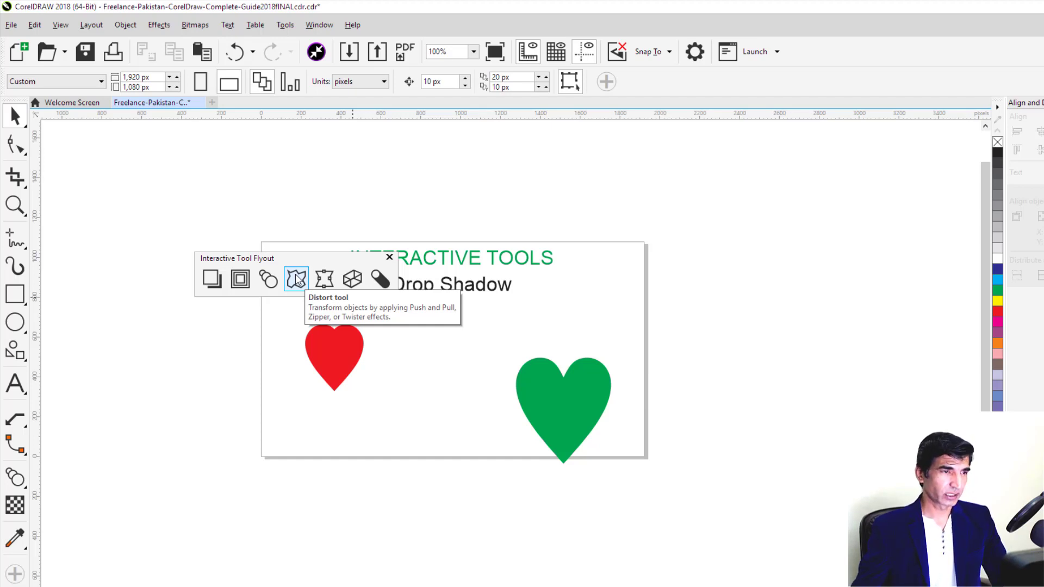
pyautogui.scroll(3, 412, 259)
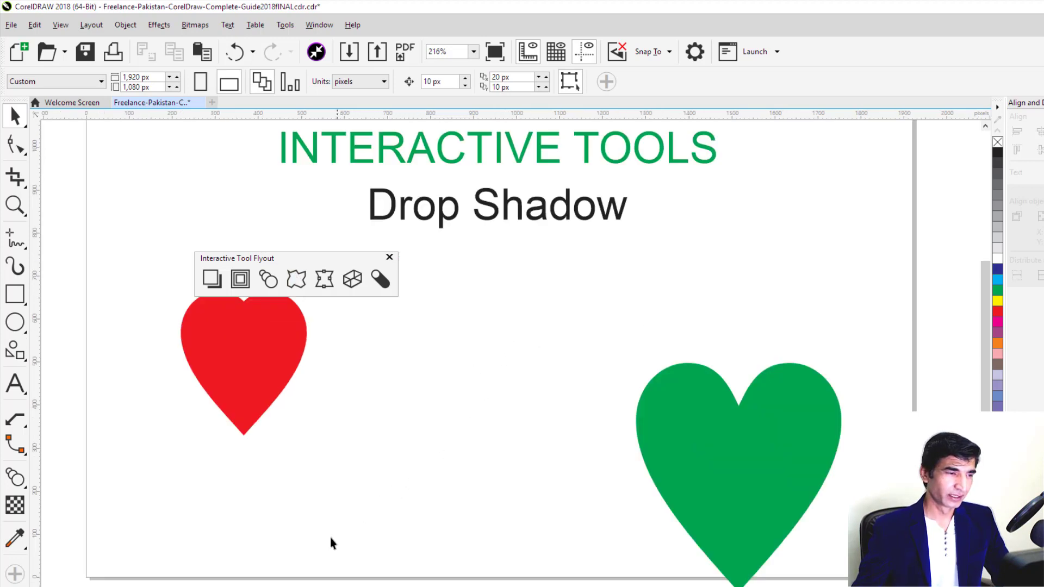
pyautogui.hotkey('ctrl', 'z')
# Step: Delete the "Drop Shadow" subtitle below the INTERACTIVE TOOLS heading
pyautogui.doubleClick(520, 219)
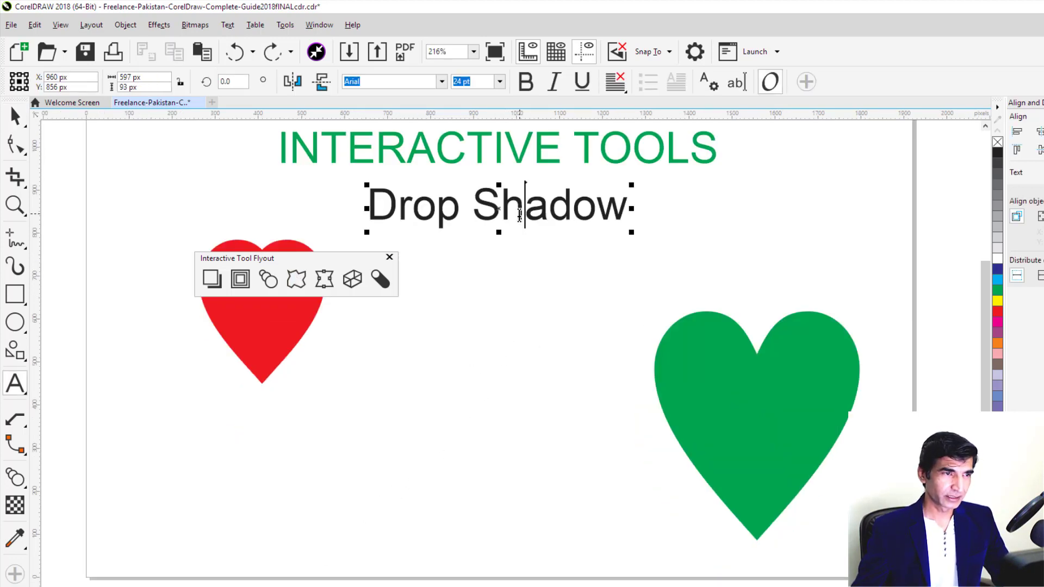
pyautogui.hotkey('ctrl', 'a')
pyautogui.click(14, 115)
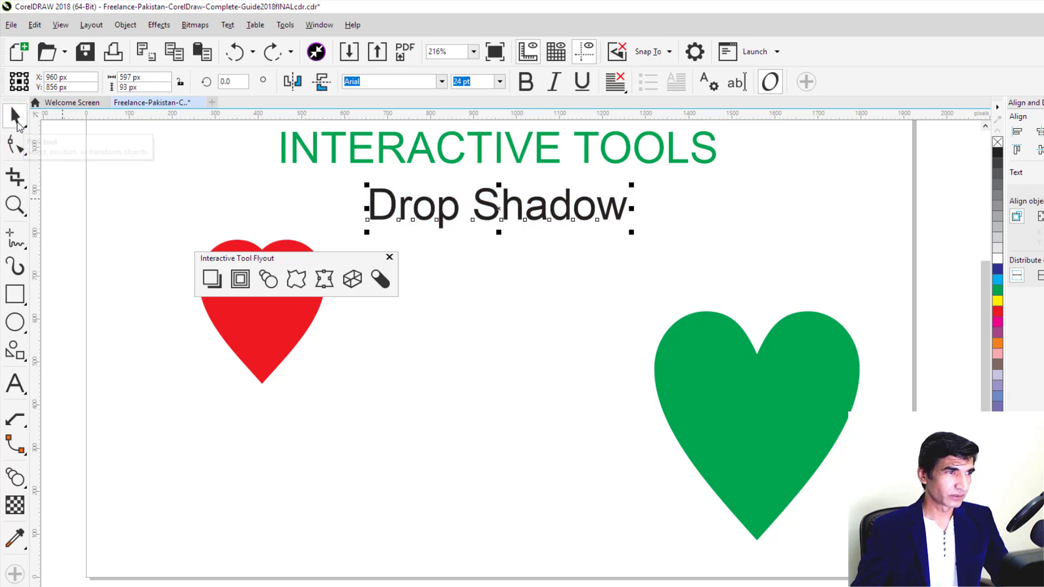
pyautogui.press('Delete')
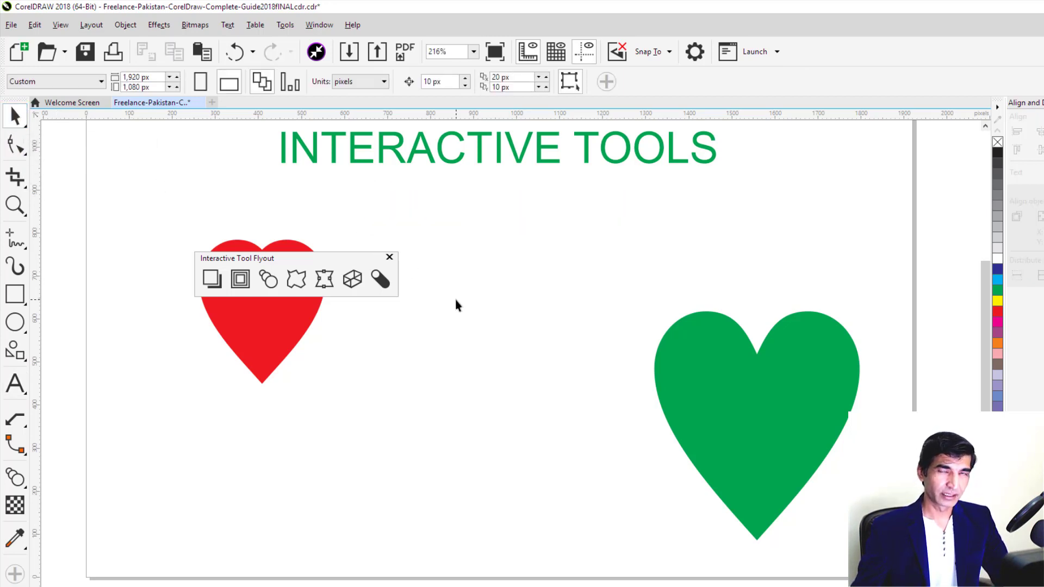
# Step: Move the Interactive Tool Flyout off the red heart and shift the heart down to about X 439 px, Y 367 px
pyautogui.moveTo(326, 259); pyautogui.dragTo(232, 186)
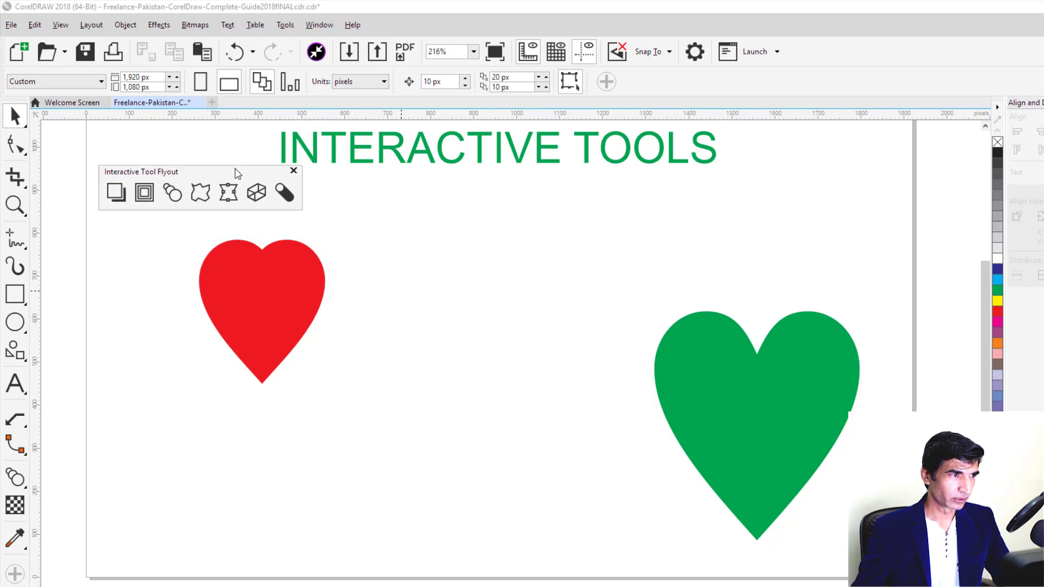
pyautogui.moveTo(277, 296); pyautogui.dragTo(290, 402)
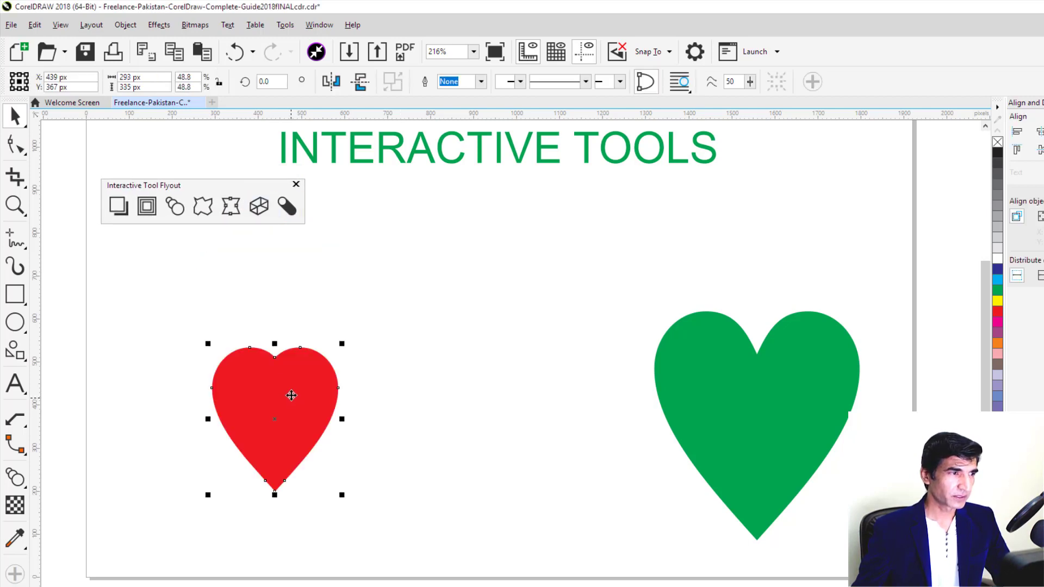
# Step: Distort the red heart with the Distort tool's Pull Corners preset
pyautogui.click(203, 210)
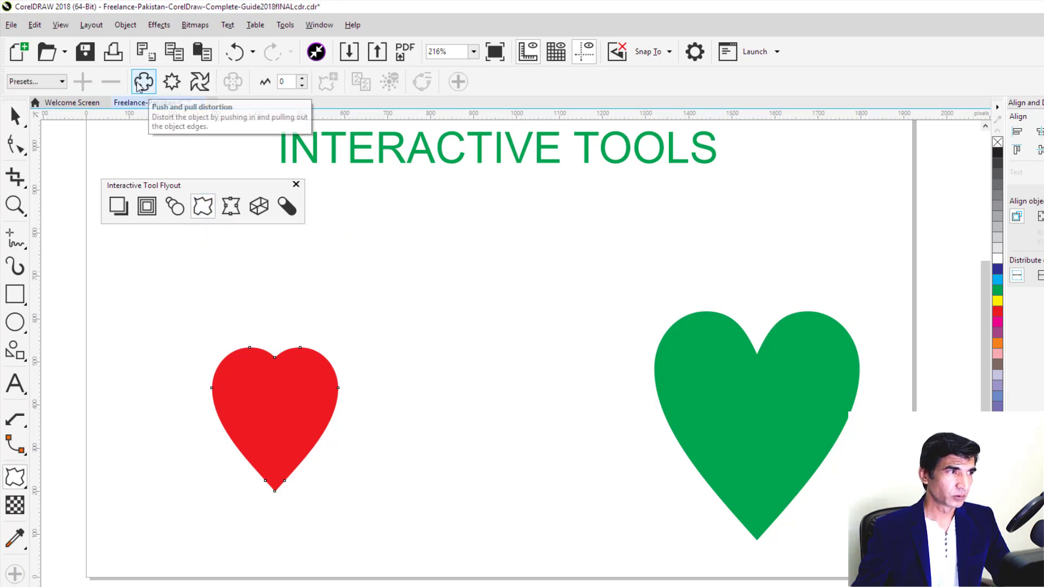
pyautogui.click(57, 83)
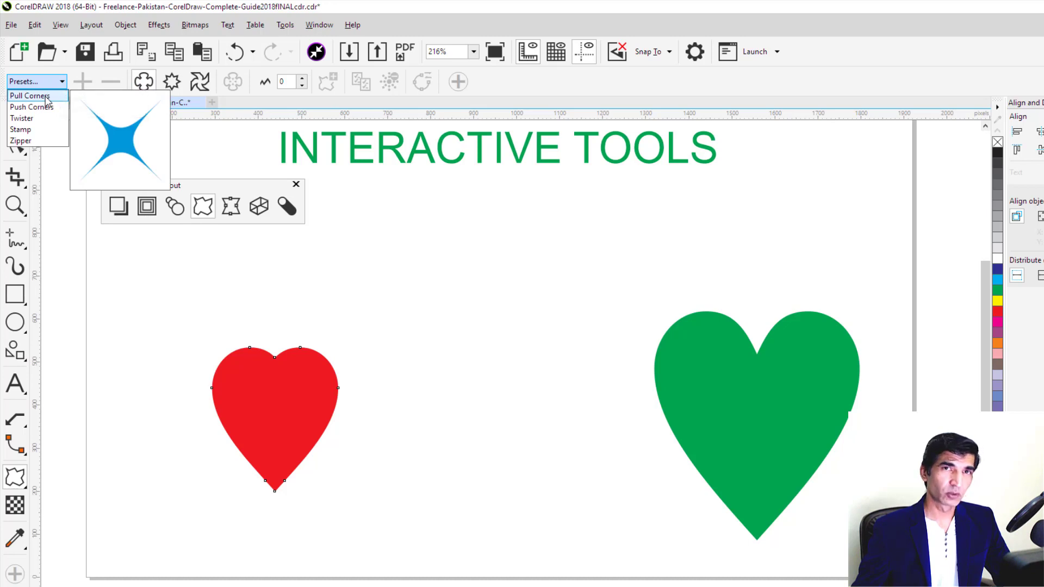
pyautogui.click(47, 96)
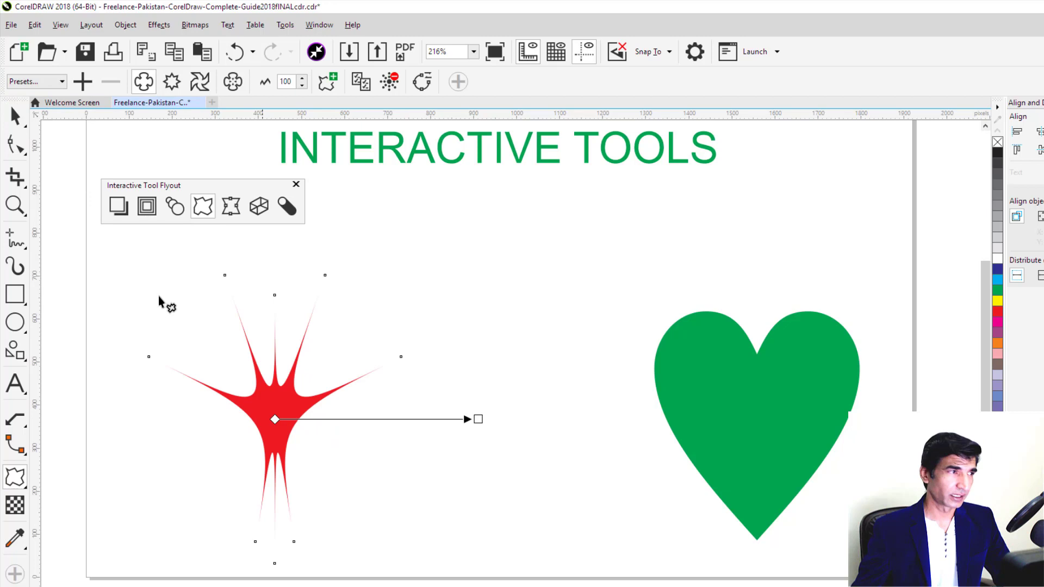
# Step: Apply the Push Corners distortion preset to the red shape and adjust its amplitude to about -32
pyautogui.click(54, 82)
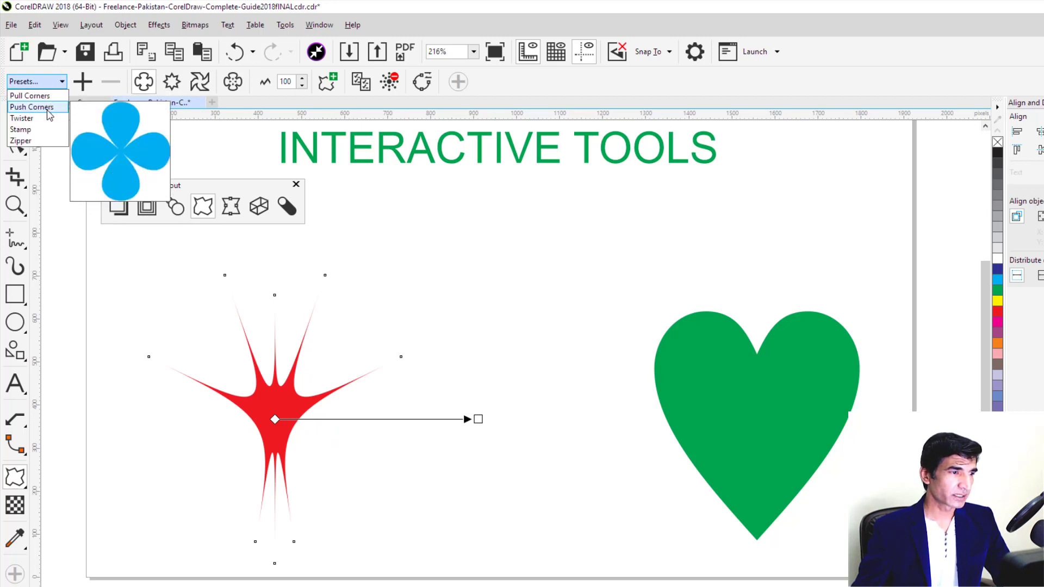
pyautogui.click(48, 108)
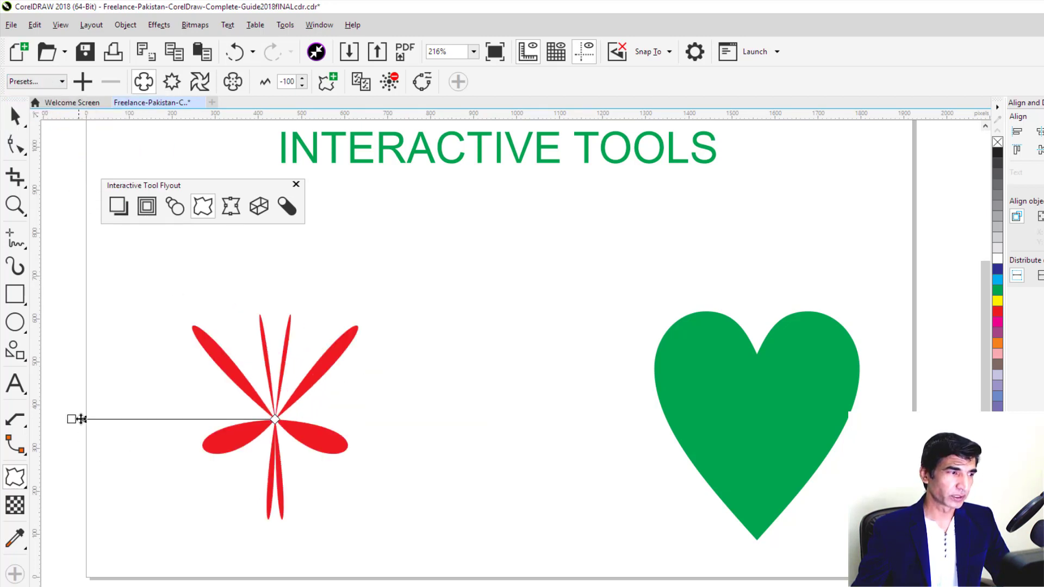
pyautogui.moveTo(80, 419); pyautogui.dragTo(210, 406)
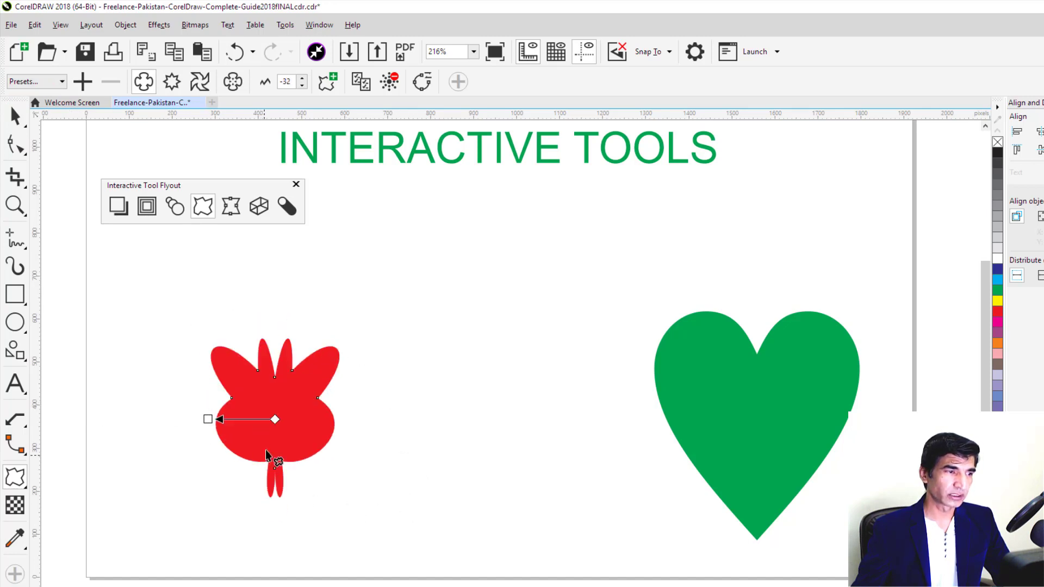
# Step: Try the Twister distortion preset on the red shape and replace it with the Zipper preset
pyautogui.click(51, 81)
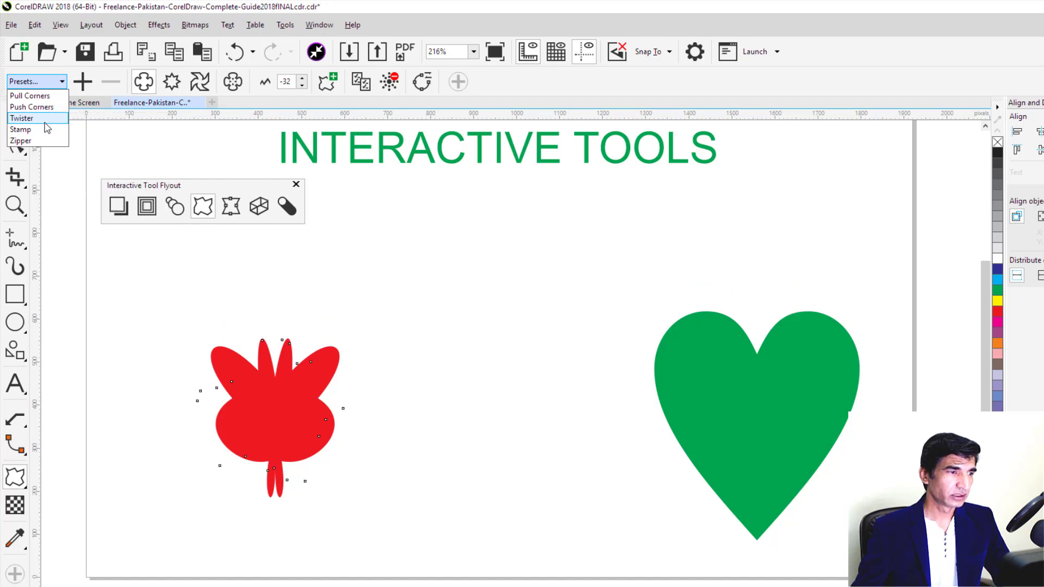
pyautogui.click(43, 119)
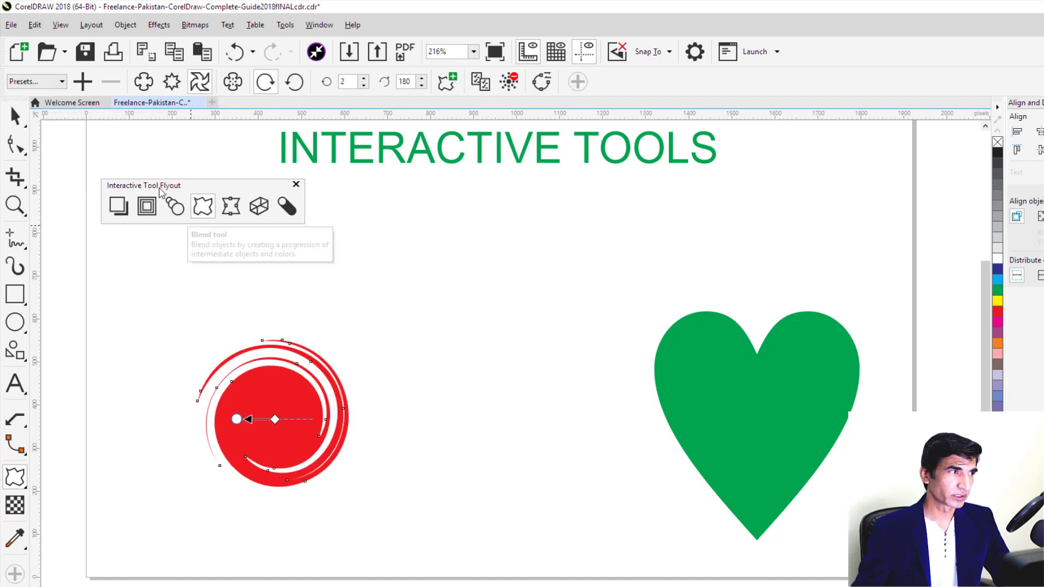
pyautogui.click(53, 81)
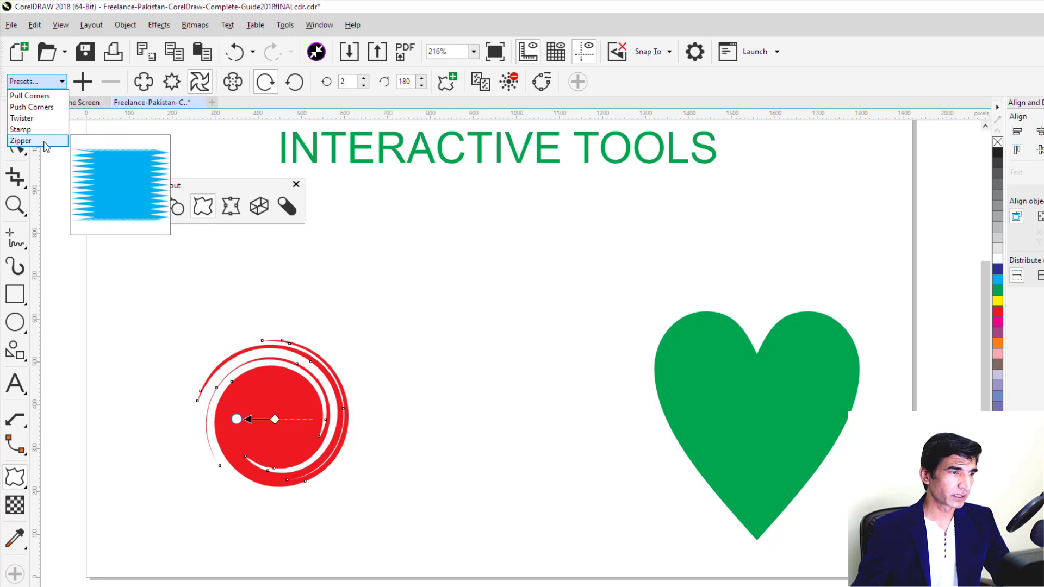
pyautogui.click(22, 141)
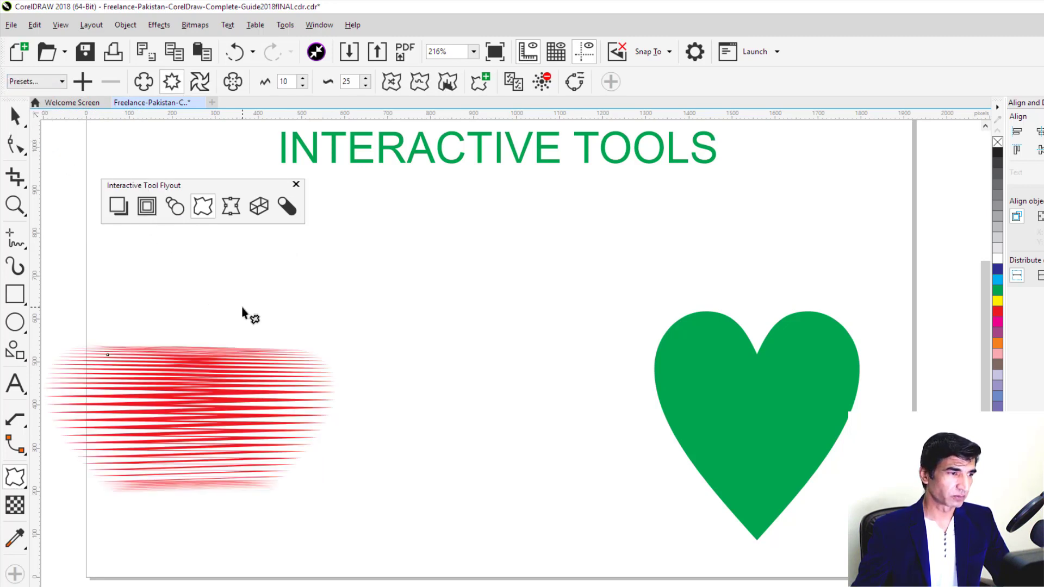
# Step: Undo the preset distortions on the red heart until it has its plain heart shape again
pyautogui.hotkey('ctrl', 'z')
pyautogui.hotkey('ctrl', 'z')
pyautogui.hotkey('ctrl', 'z')
pyautogui.hotkey('ctrl', 'z')
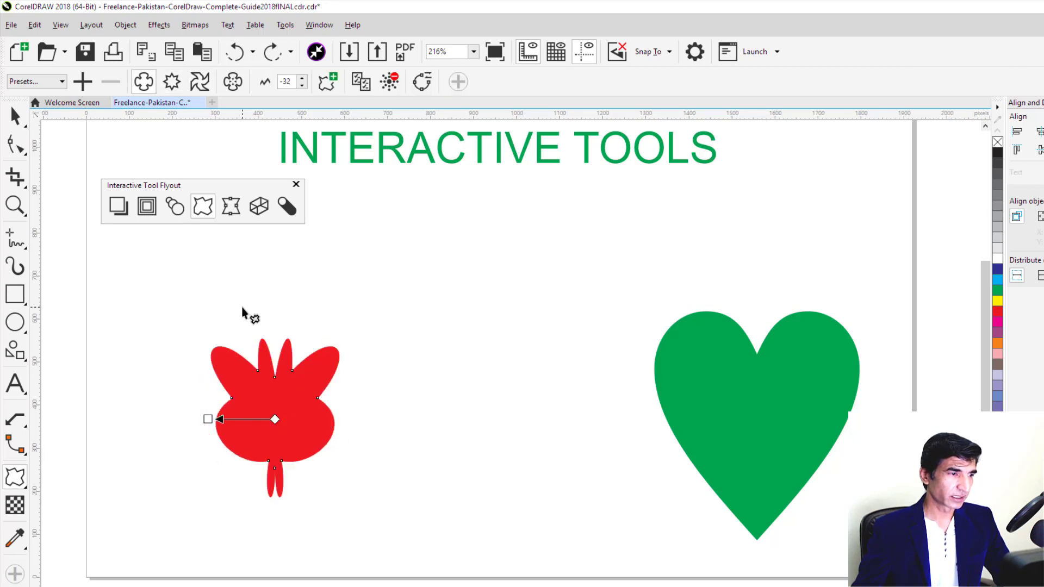
pyautogui.hotkey('ctrl', 'z')
pyautogui.hotkey('ctrl', 'z')
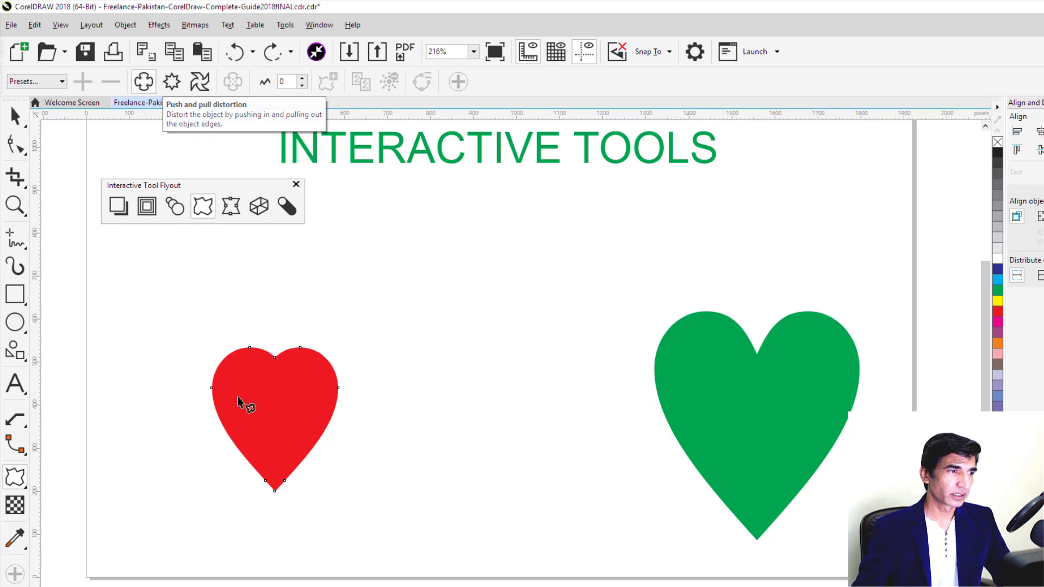
# Step: Try a freehand push and pull distortion with an amplitude of about 17 on the red heart, and undo it
pyautogui.moveTo(255, 385); pyautogui.dragTo(291, 490)
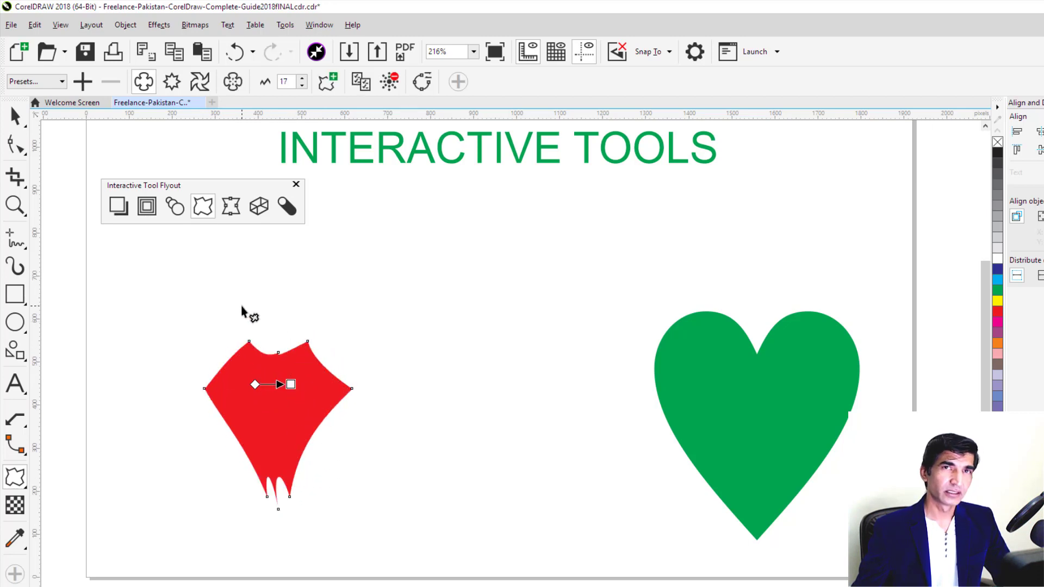
pyautogui.hotkey('ctrl', 'z')
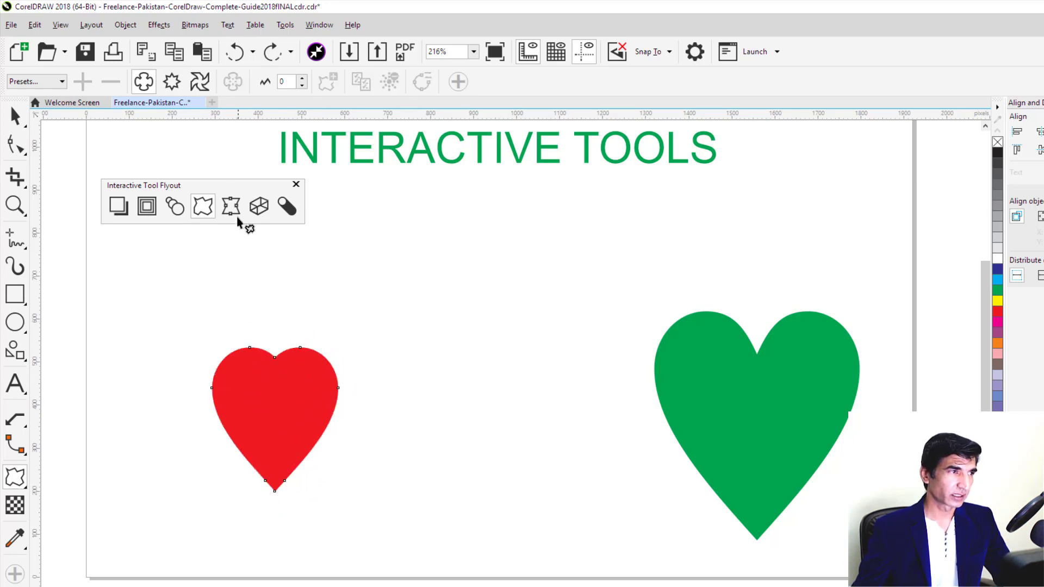
# Step: Apply a freehand zipper distortion to the red heart with an amplitude of about 9 and a frequency of 5
pyautogui.click(171, 82)
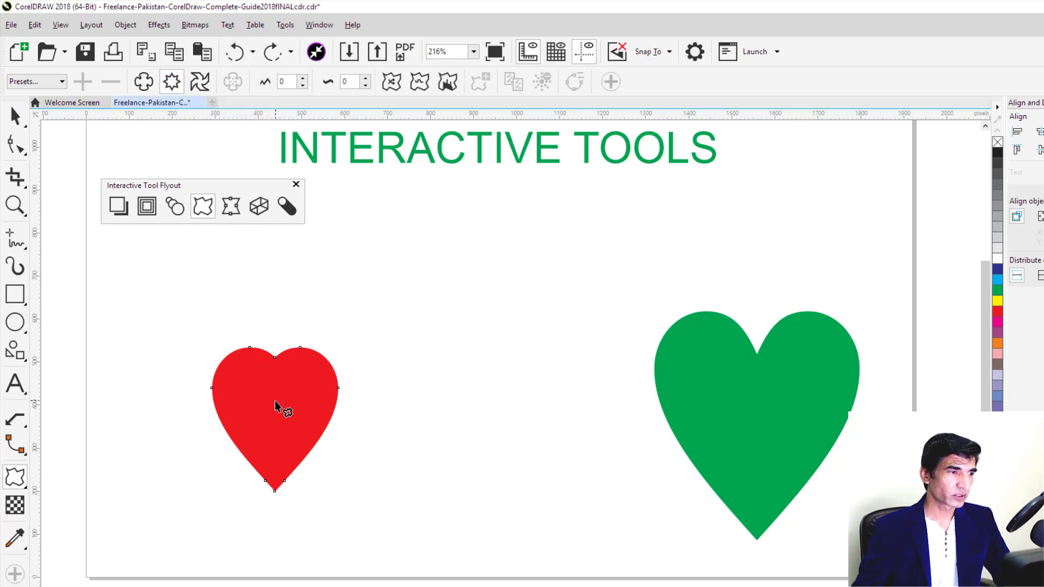
pyautogui.moveTo(275, 402); pyautogui.dragTo(314, 397)
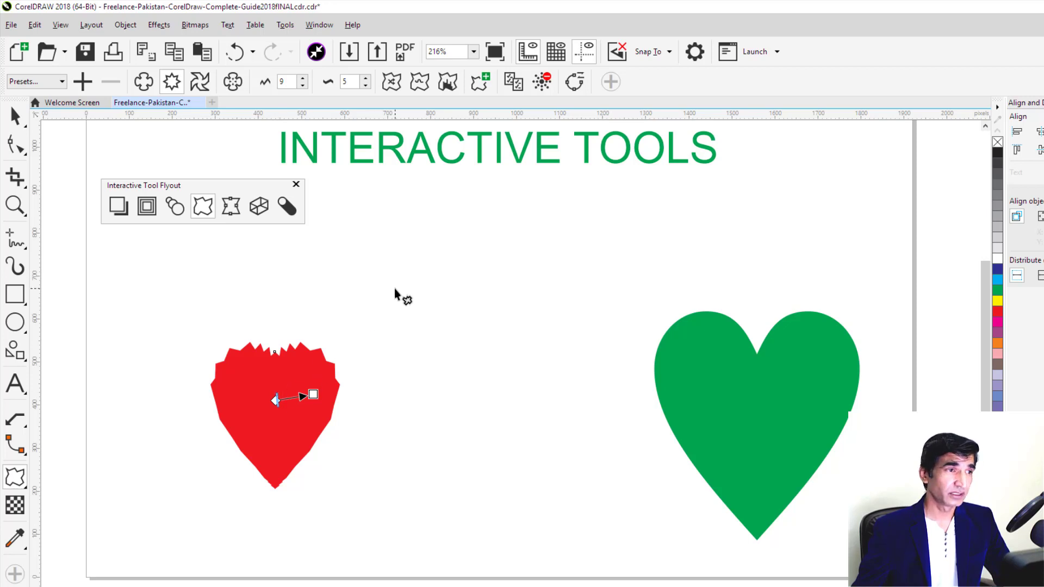
# Step: Try a zipper distortion with amplitude 1 and frequency 5 on the INTERACTIVE TOOLS title, and undo it
pyautogui.click(430, 157)
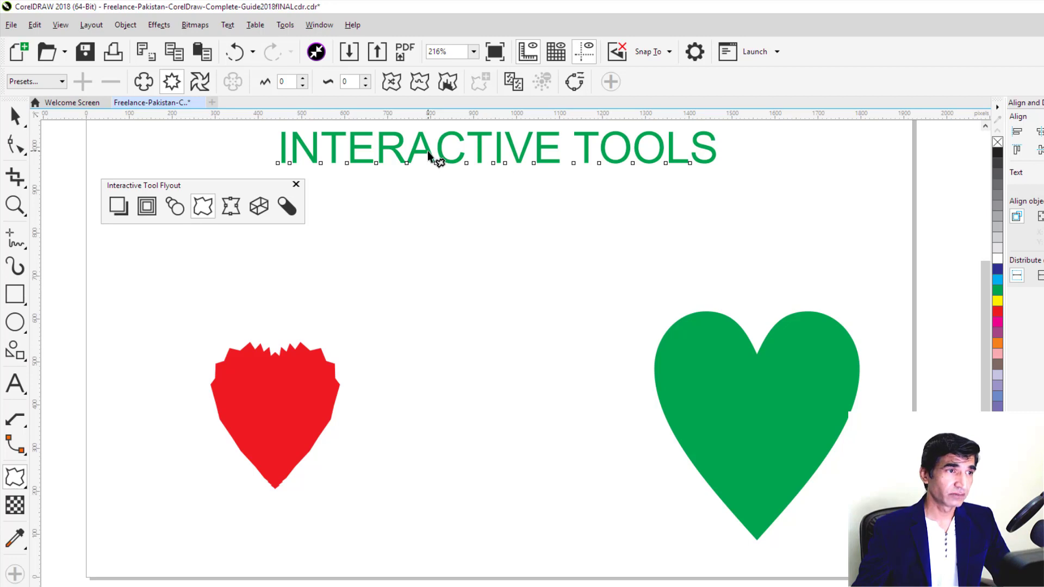
pyautogui.moveTo(428, 156)
pyautogui.mouseDown()
pyautogui.moveTo(435, 160)
pyautogui.moveTo(432, 149)
pyautogui.mouseUp()
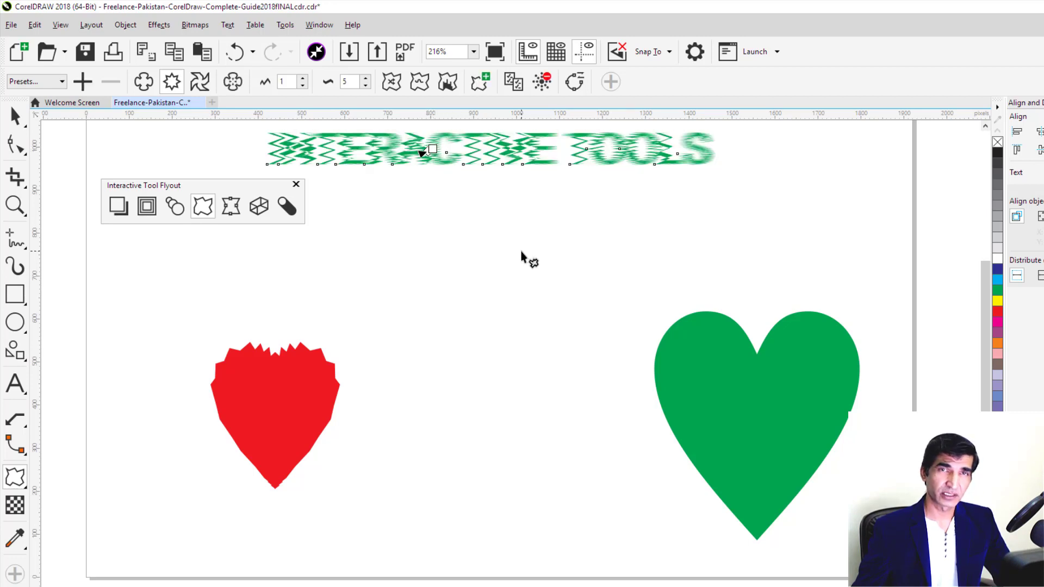
pyautogui.hotkey('ctrl', 'z')
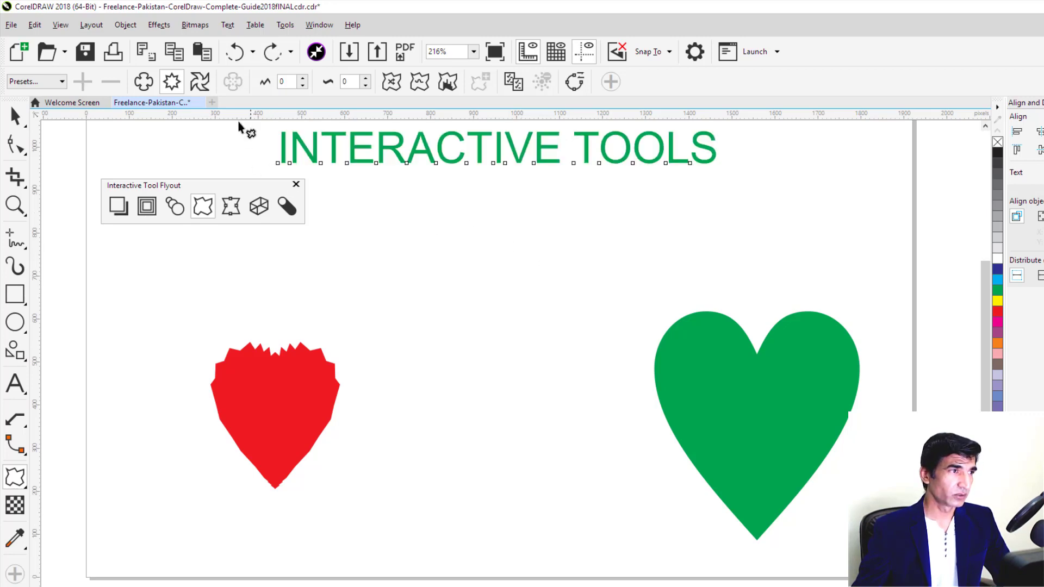
# Step: Twist the green heart counterclockwise by about 92 degrees with the Twister distortion, center the distortion, and move its origin up and to the right
pyautogui.click(202, 84)
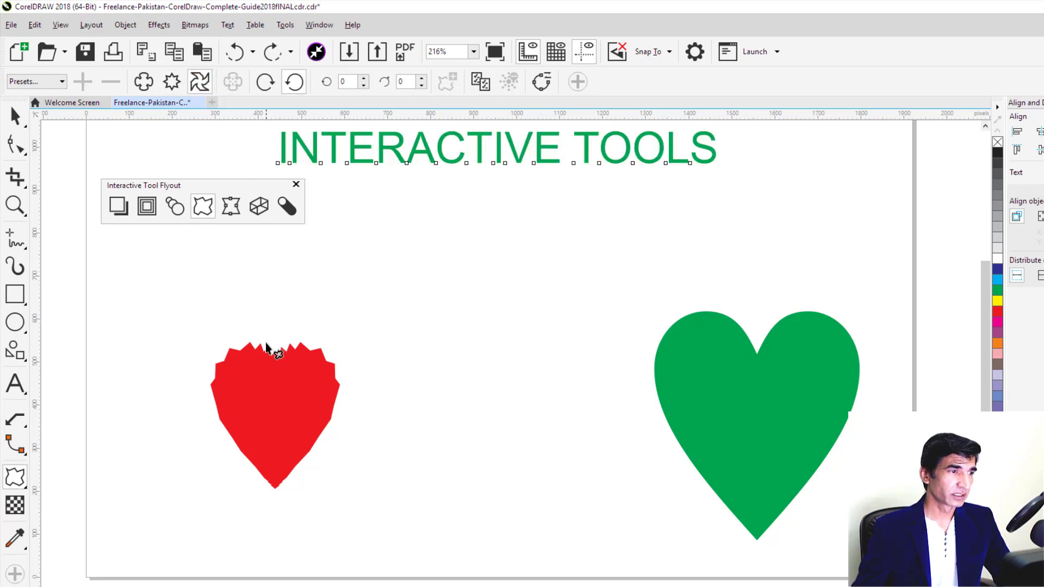
pyautogui.click(733, 399)
pyautogui.moveTo(737, 387); pyautogui.dragTo(737, 325)
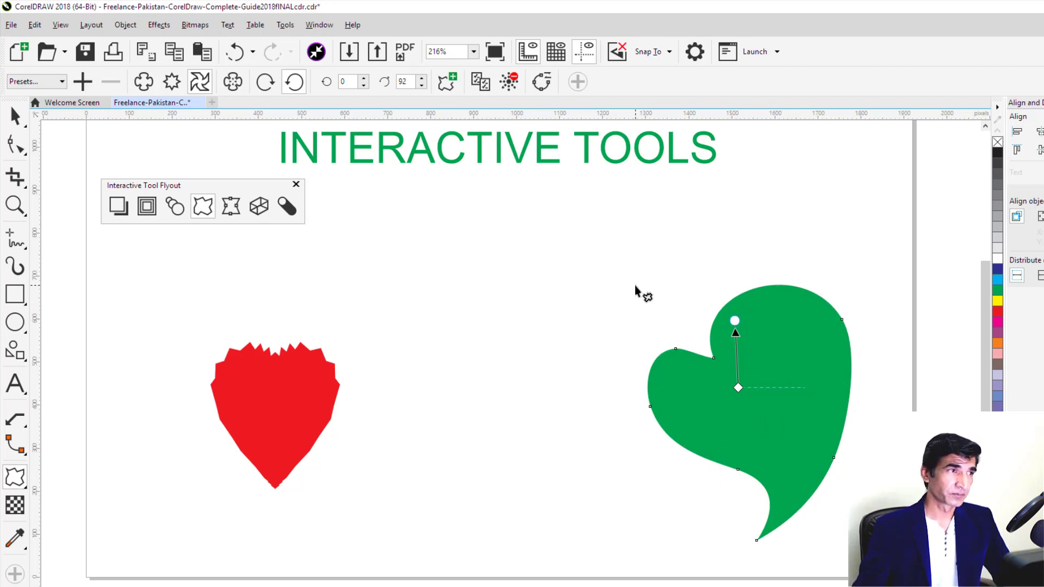
pyautogui.click(235, 86)
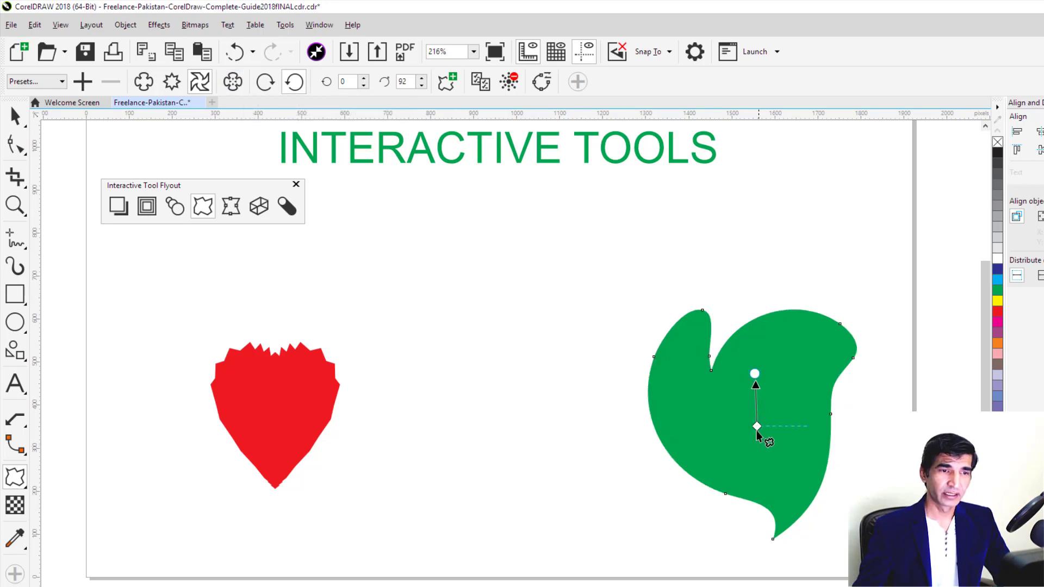
pyautogui.moveTo(757, 428); pyautogui.dragTo(789, 355)
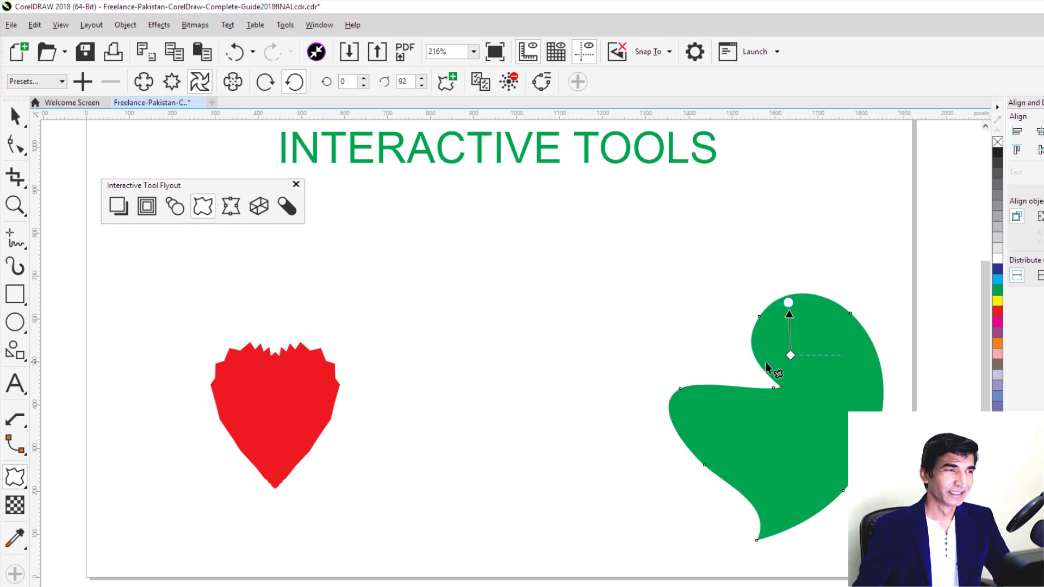
# Step: Undo the green heart's twister distortion, as well as the red heart's zipper distortion and its earlier move
pyautogui.hotkey('ctrl', 'z')
pyautogui.hotkey('ctrl', 'z')
pyautogui.hotkey('ctrl', 'z')
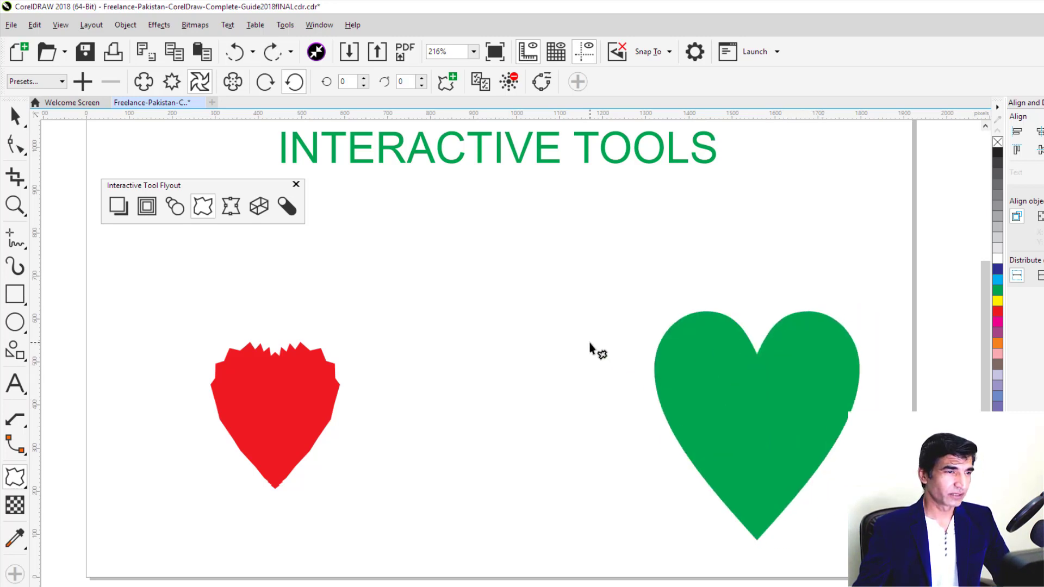
pyautogui.hotkey('ctrl', 'z')
pyautogui.hotkey('ctrl', 'z')
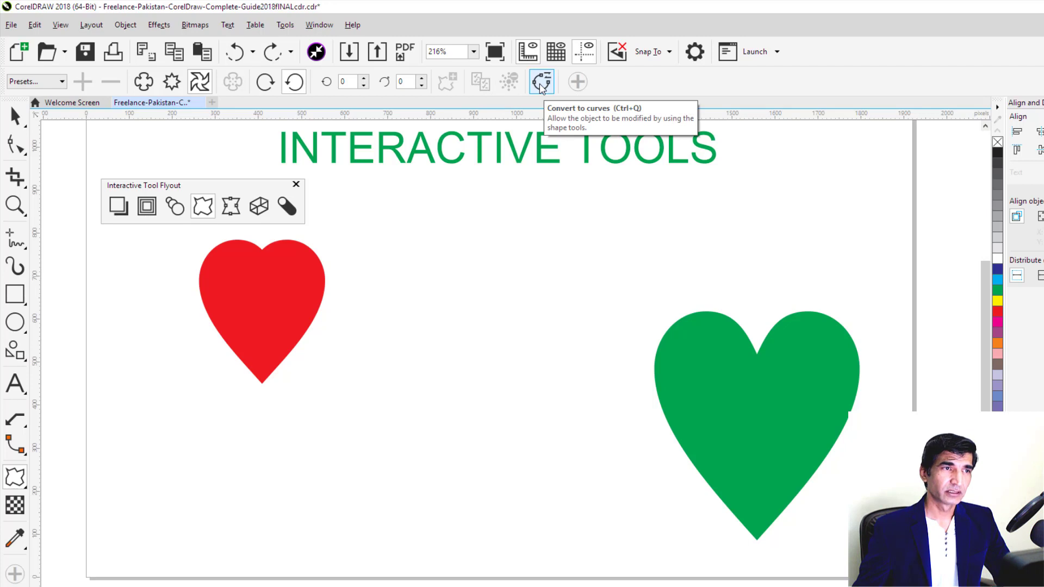
# Step: Extrude the red heart to the right with depth 20 and a vanishing point at about 617 px, 12 px
pyautogui.click(260, 206)
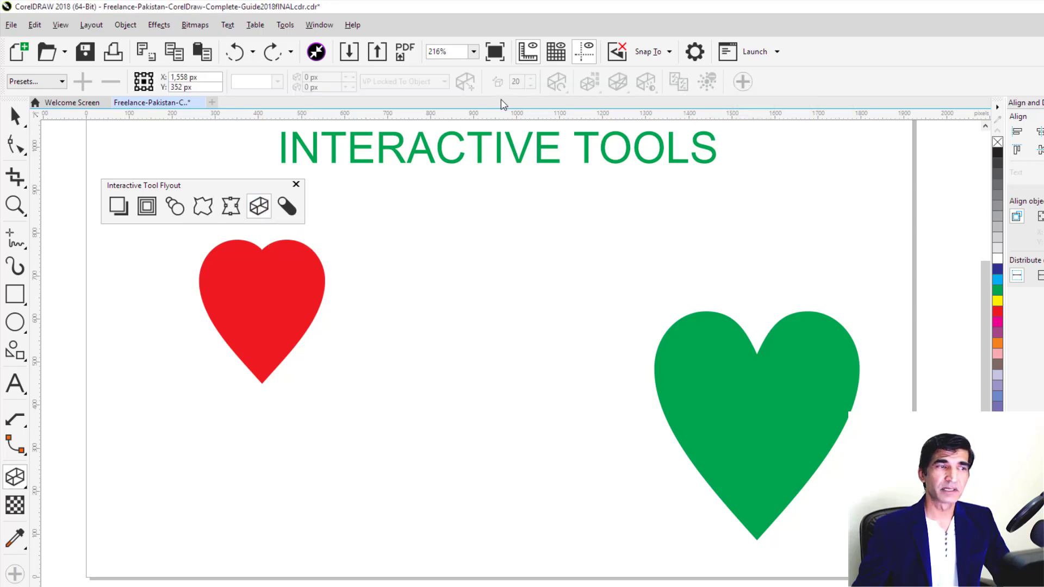
pyautogui.click(267, 303)
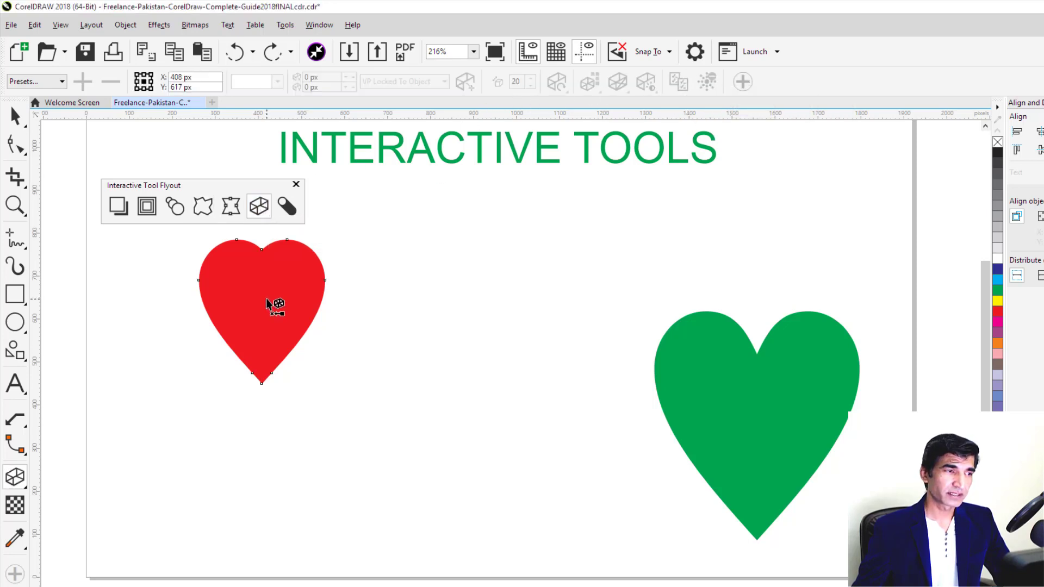
pyautogui.moveTo(272, 303); pyautogui.dragTo(527, 308)
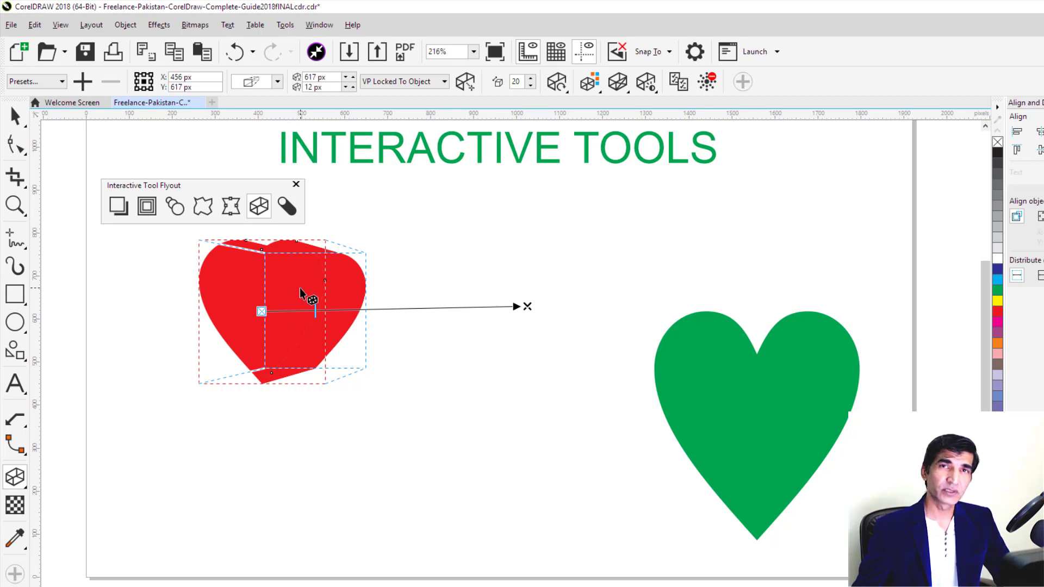
# Step: Give the red heart's extrusion a solid dark red colour of about C 31, M 93, Y 84, K 38
pyautogui.click(600, 90)
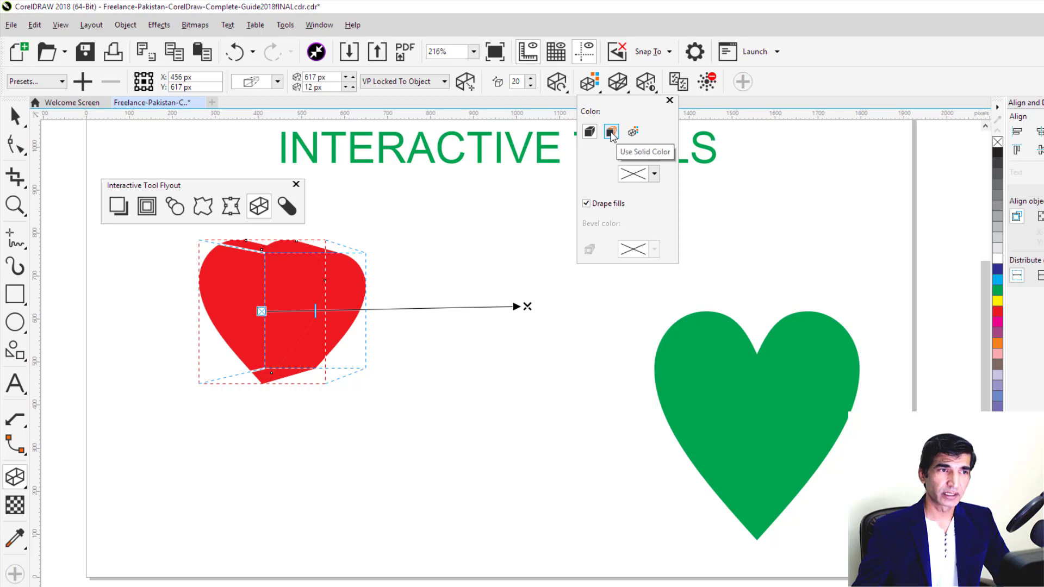
pyautogui.click(611, 133)
pyautogui.click(655, 154)
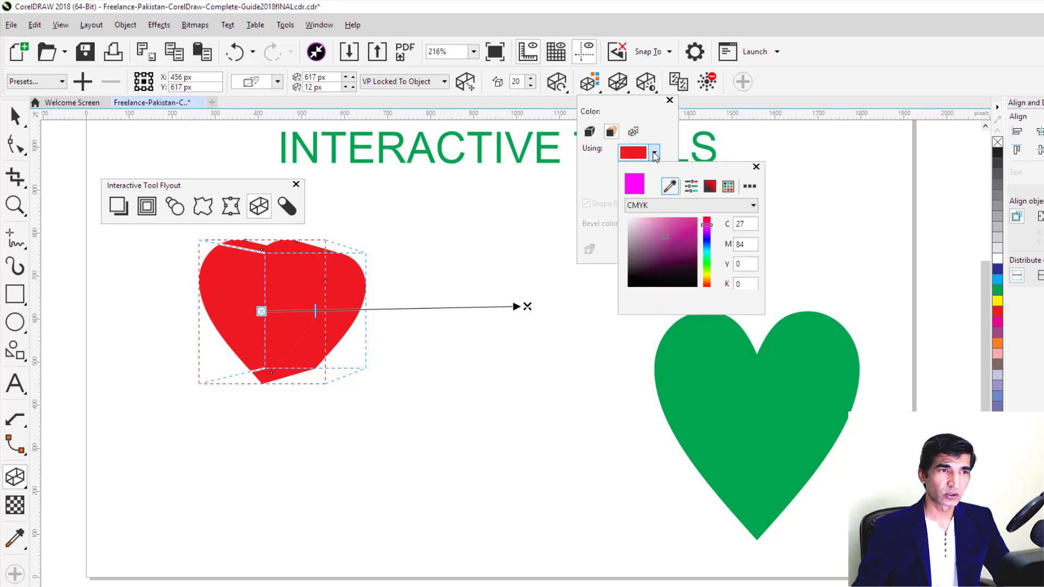
pyautogui.click(664, 254)
pyautogui.click(672, 263)
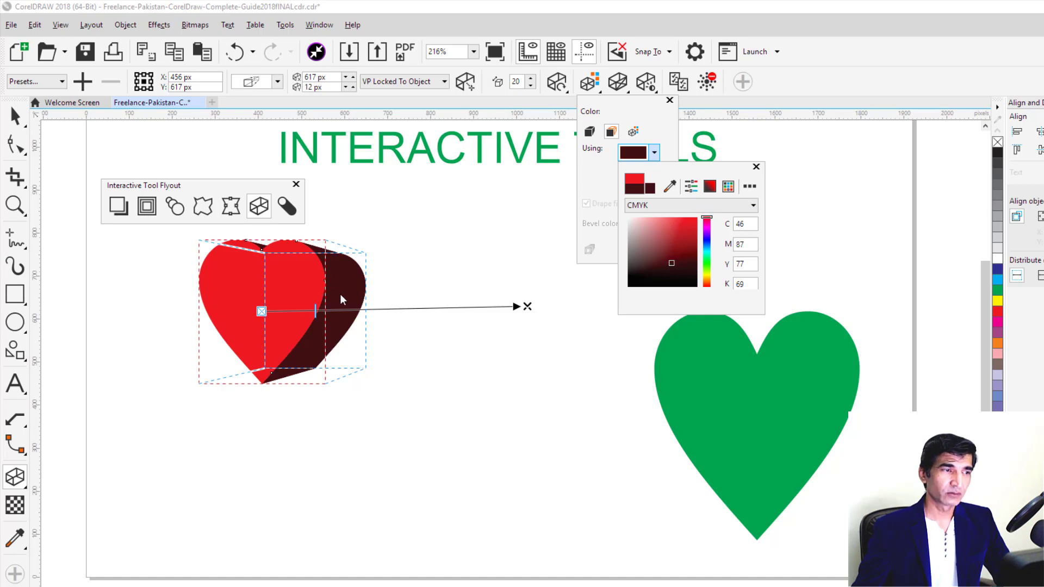
pyautogui.click(668, 252)
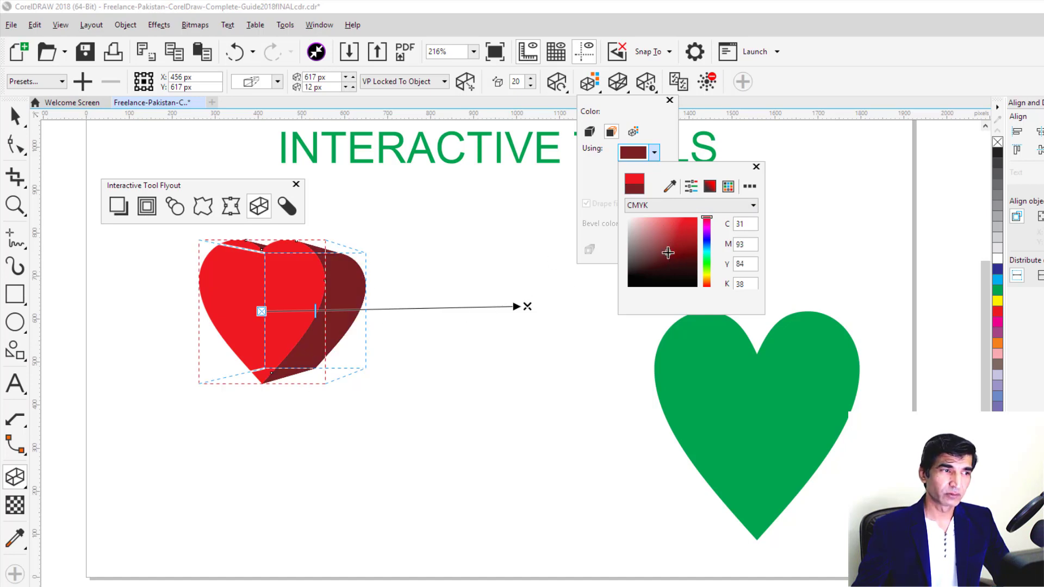
# Step: Switch the extrusion to colour shading from red to a dark crimson of about C 27, M 100, Y 70, K 29
pyautogui.click(633, 132)
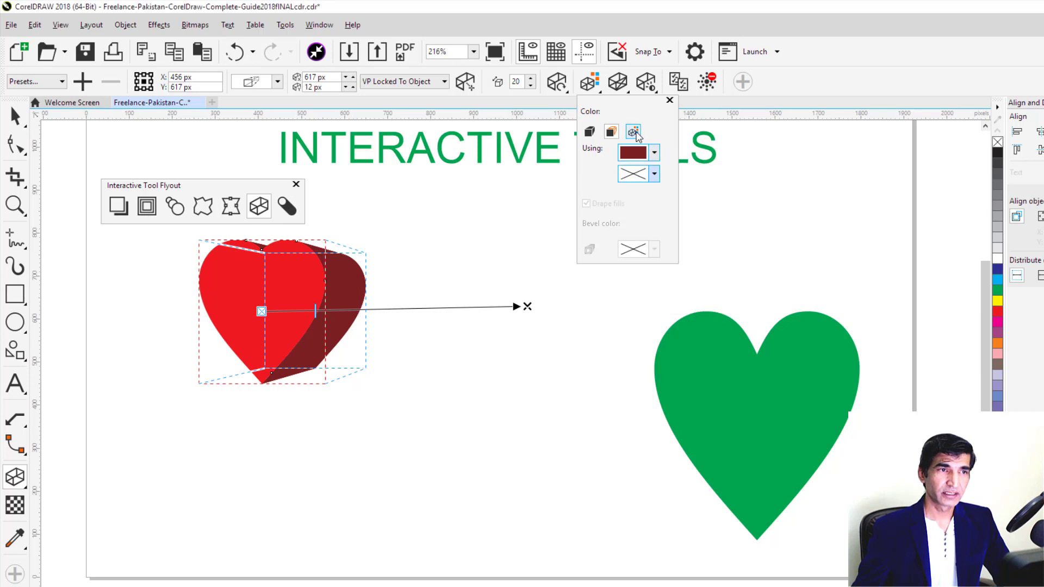
pyautogui.click(634, 133)
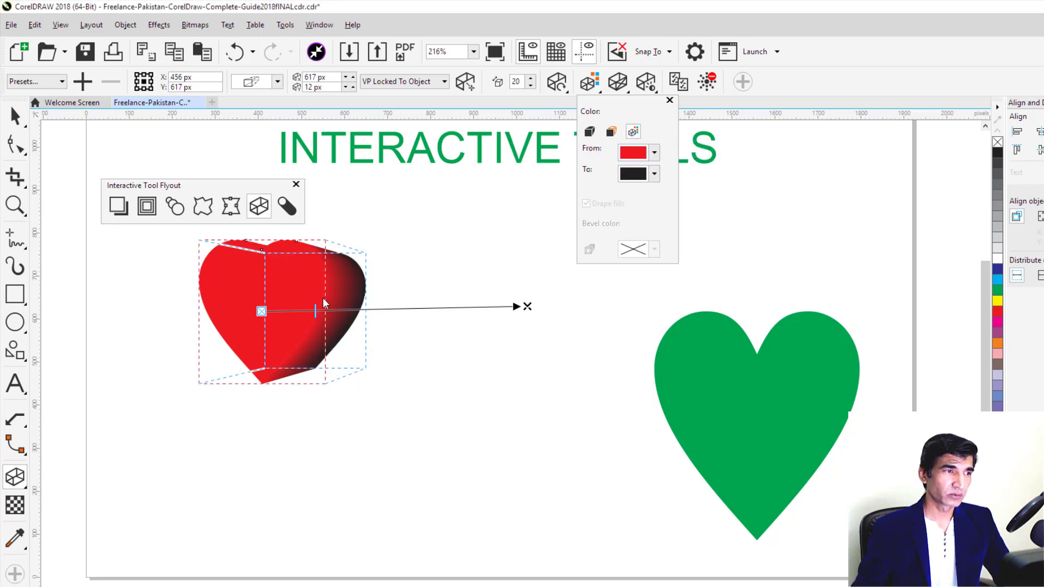
pyautogui.click(655, 175)
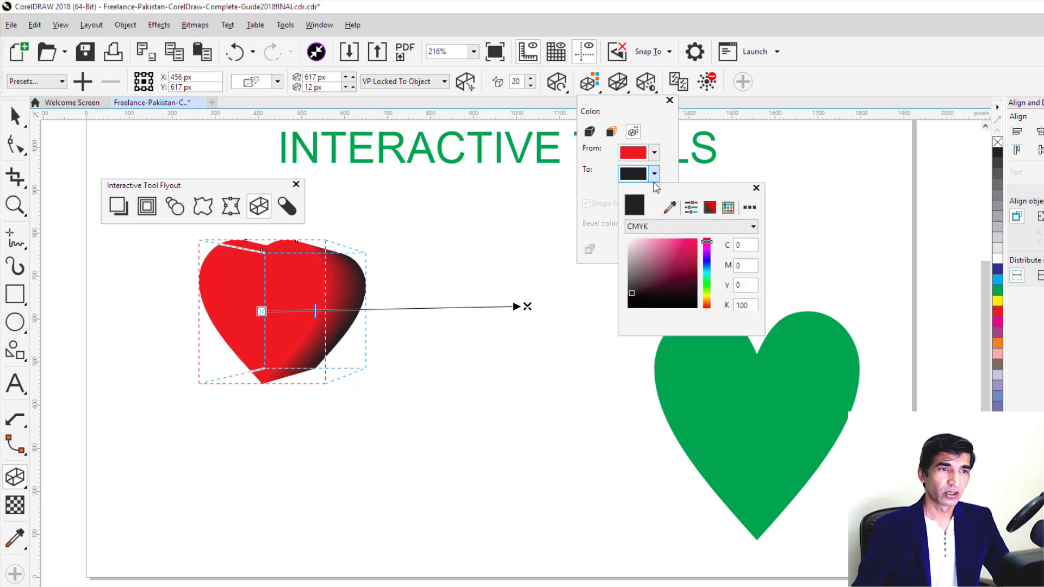
pyautogui.click(687, 268)
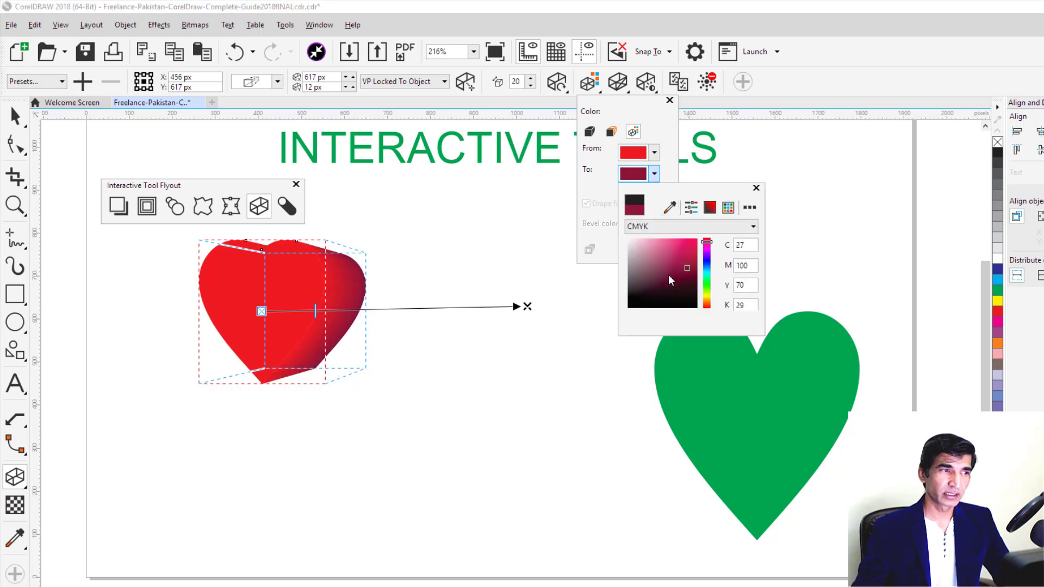
pyautogui.click(331, 299)
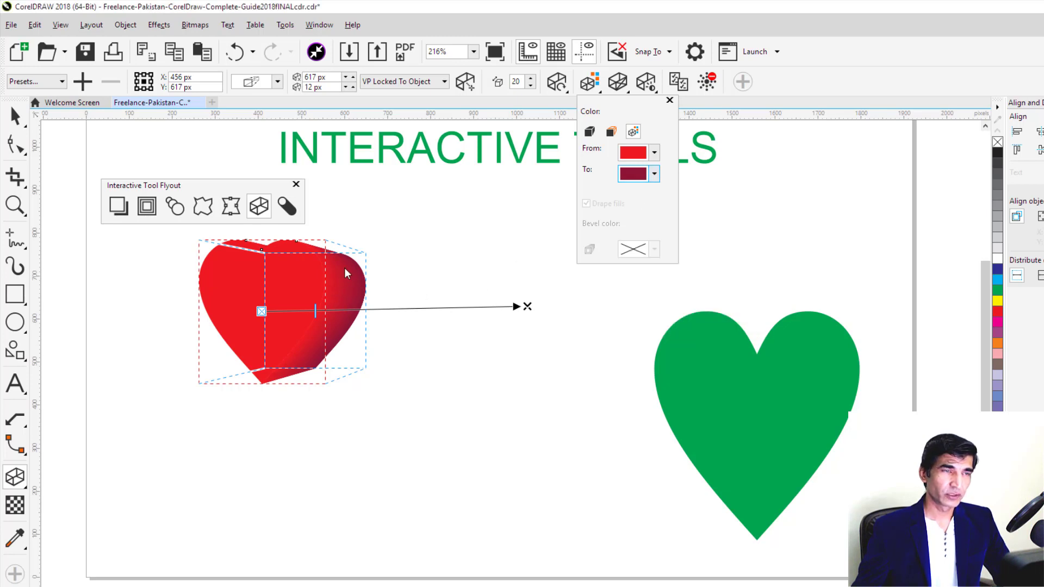
pyautogui.click(314, 309)
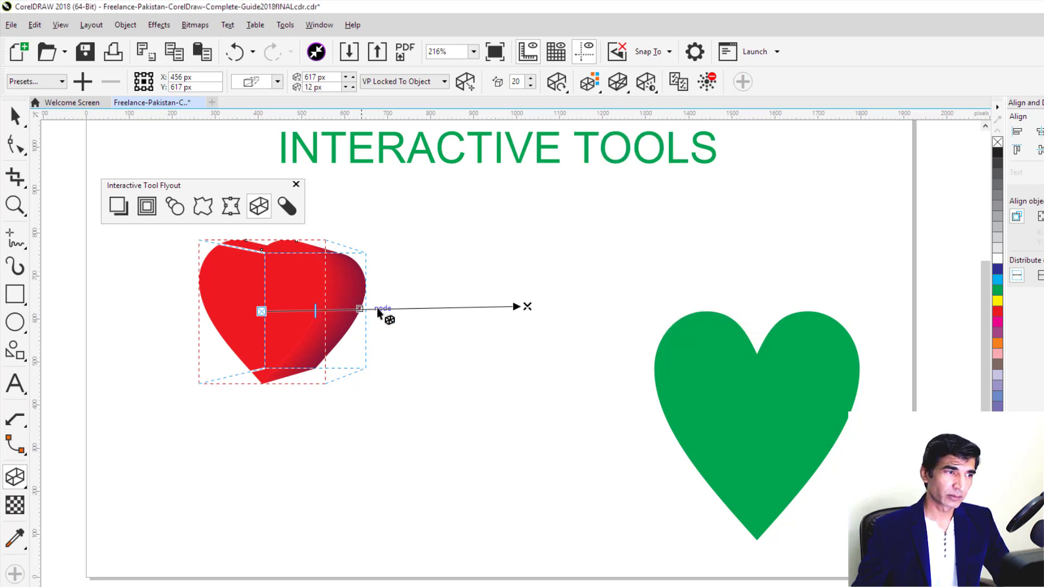
# Step: Try reducing the extrusion depth to 11, and undo both this change and the colour shading
pyautogui.moveTo(314, 310); pyautogui.dragTo(291, 308)
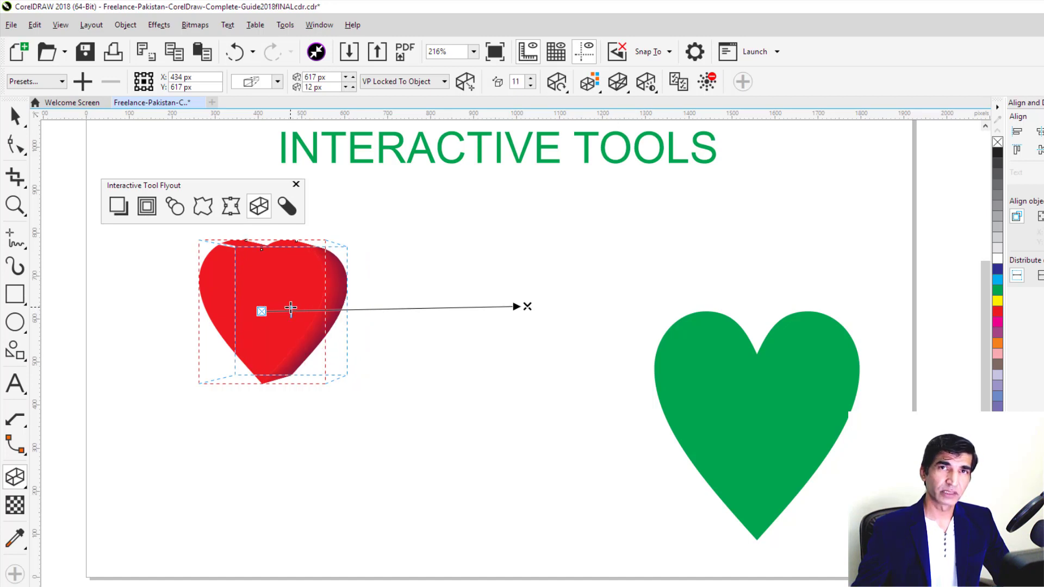
pyautogui.hotkey('ctrl', 'z')
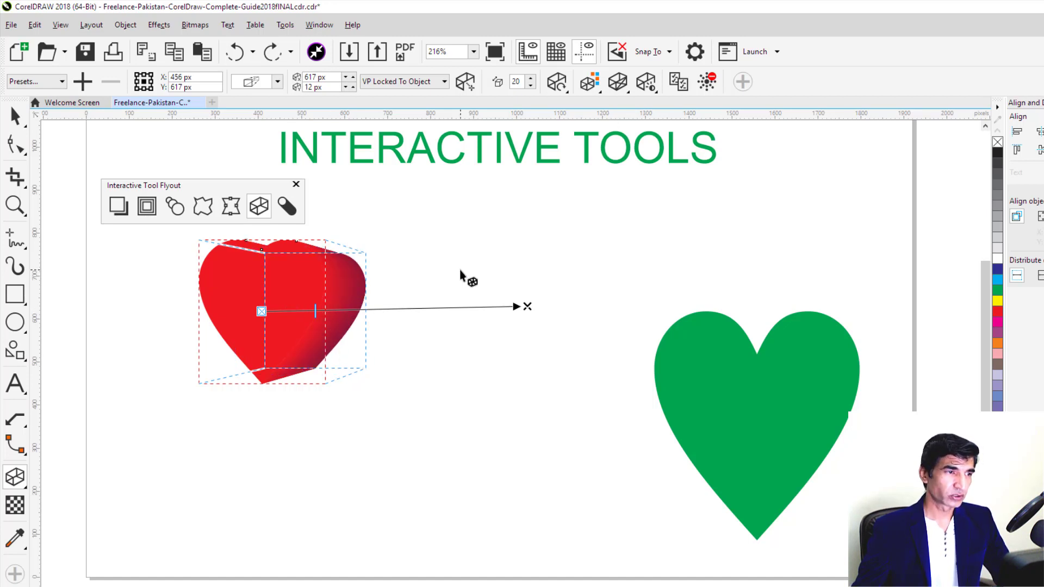
pyautogui.hotkey('ctrl', 'z')
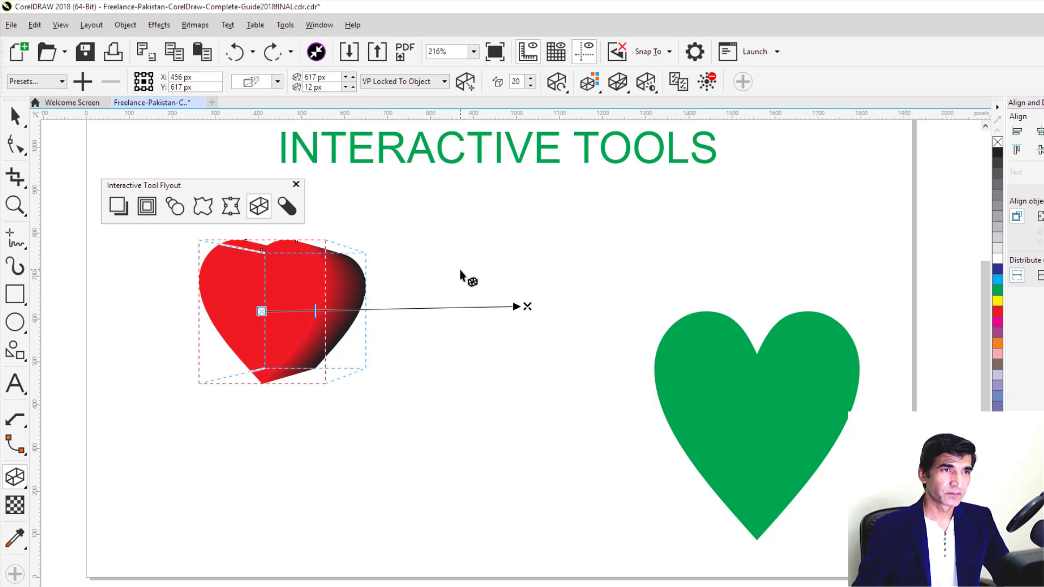
pyautogui.hotkey('ctrl', 'shift', 'z')
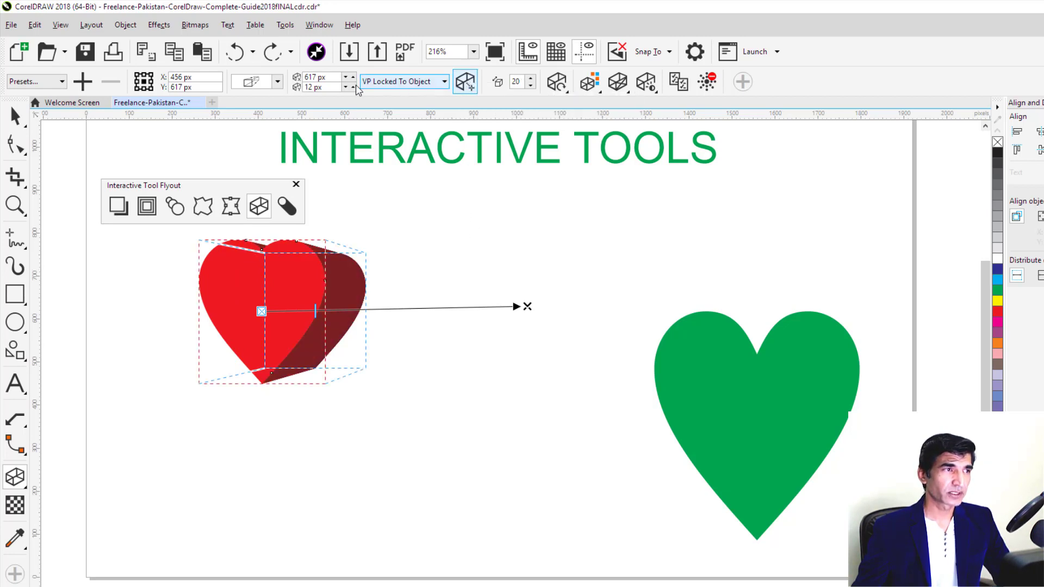
# Step: Try the Extrude Top Right preset on the red heart, and undo it
pyautogui.click(60, 81)
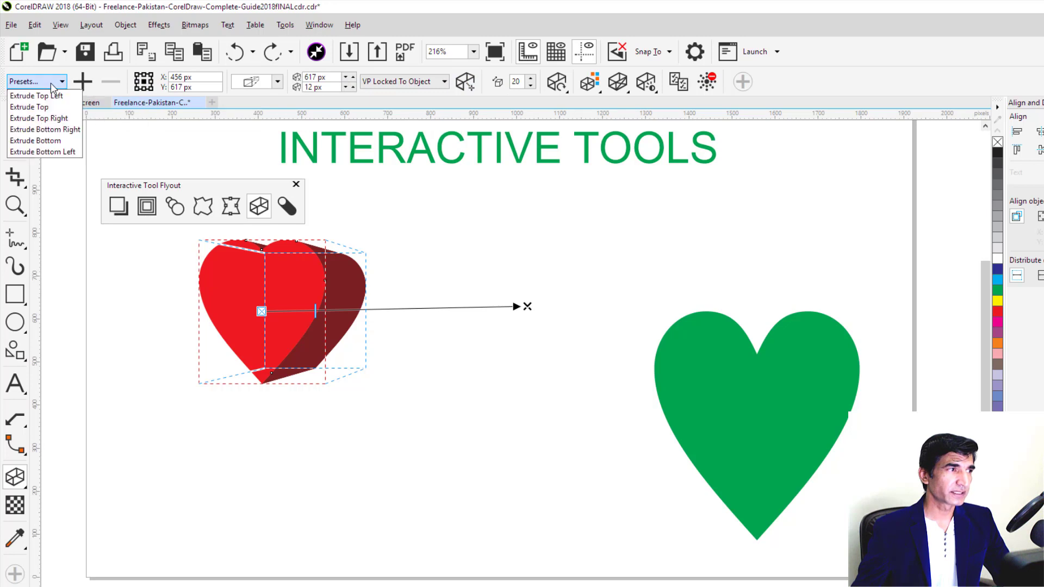
pyautogui.click(38, 118)
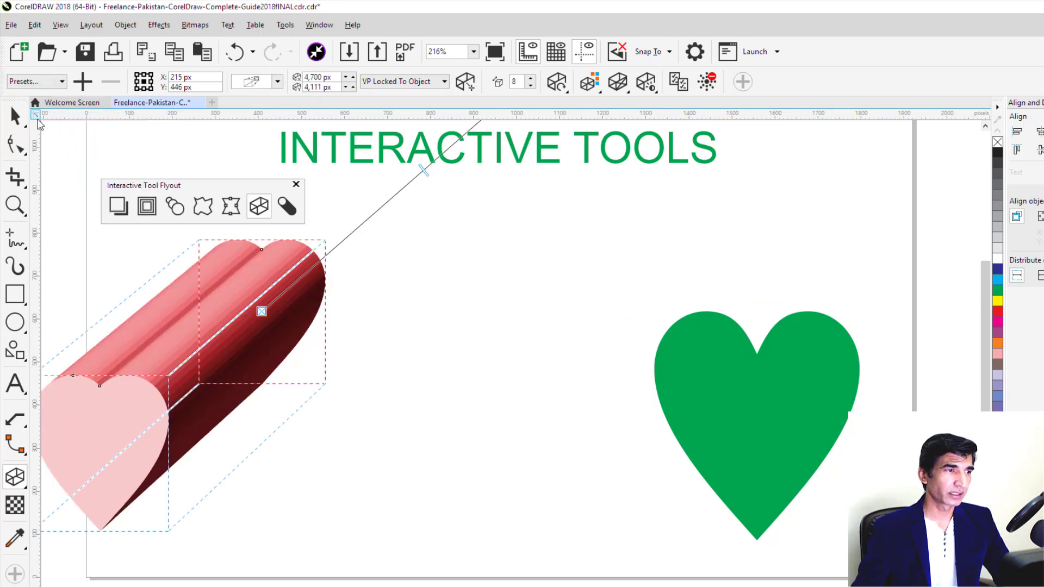
pyautogui.hotkey('ctrl', 'z')
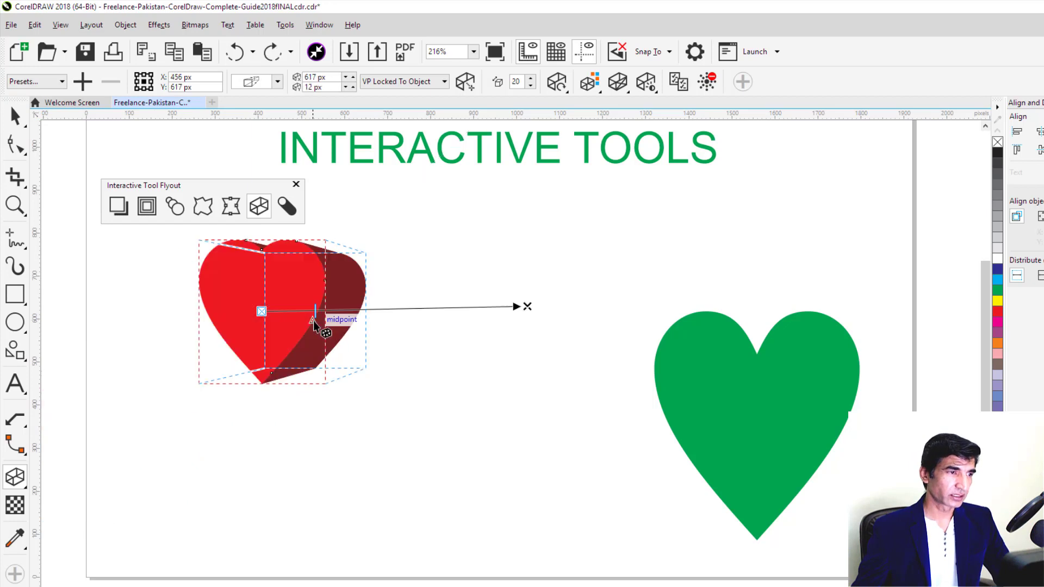
# Step: Try the Extrude Bottom Left preset on the red heart, and undo it
pyautogui.click(51, 84)
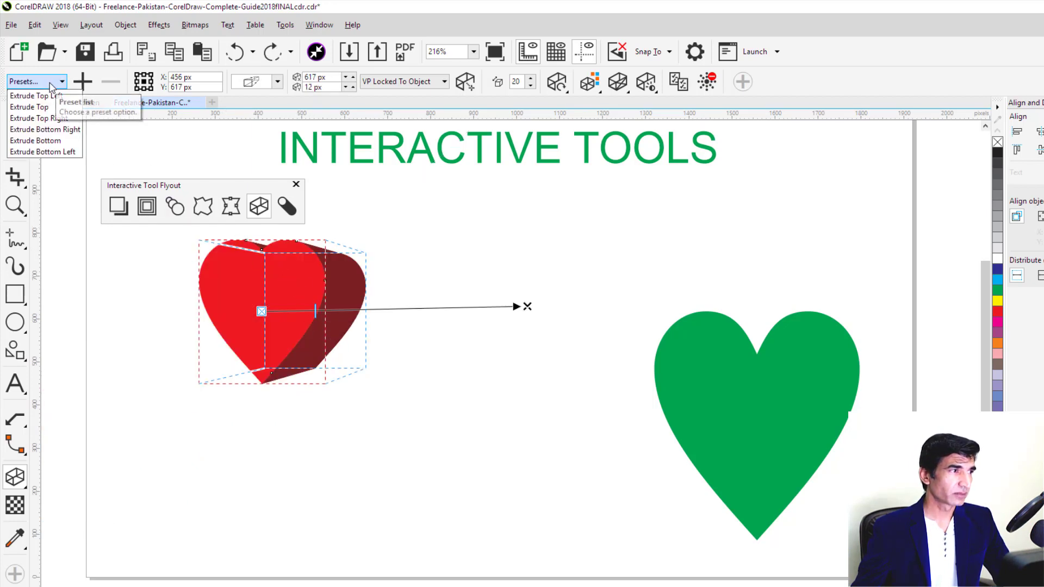
pyautogui.click(51, 152)
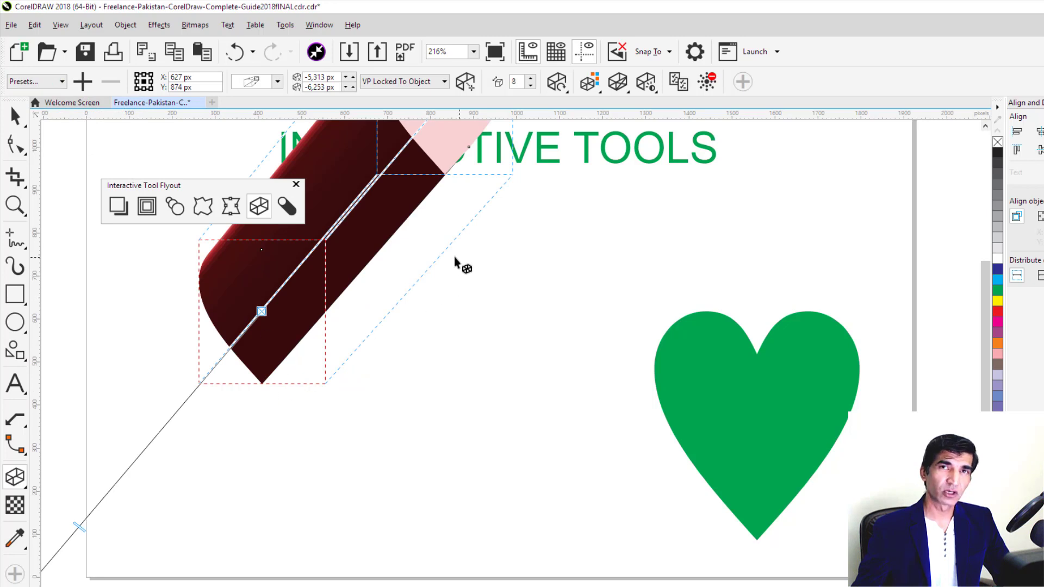
pyautogui.hotkey('ctrl', 'z')
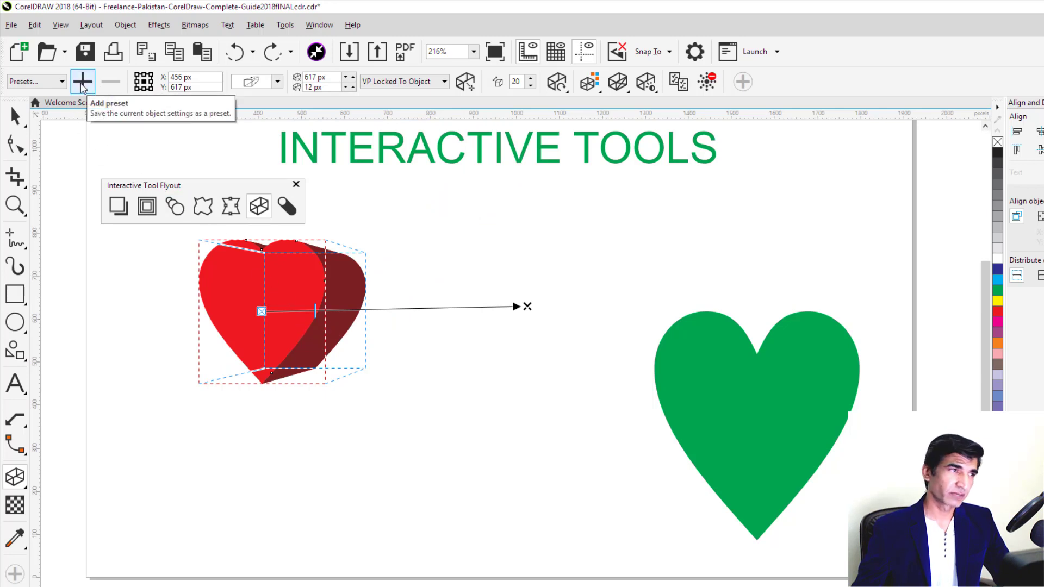
# Step: Try two other extrusion types on the red heart, a small-front perspective and a front parallel one, and undo both
pyautogui.click(278, 83)
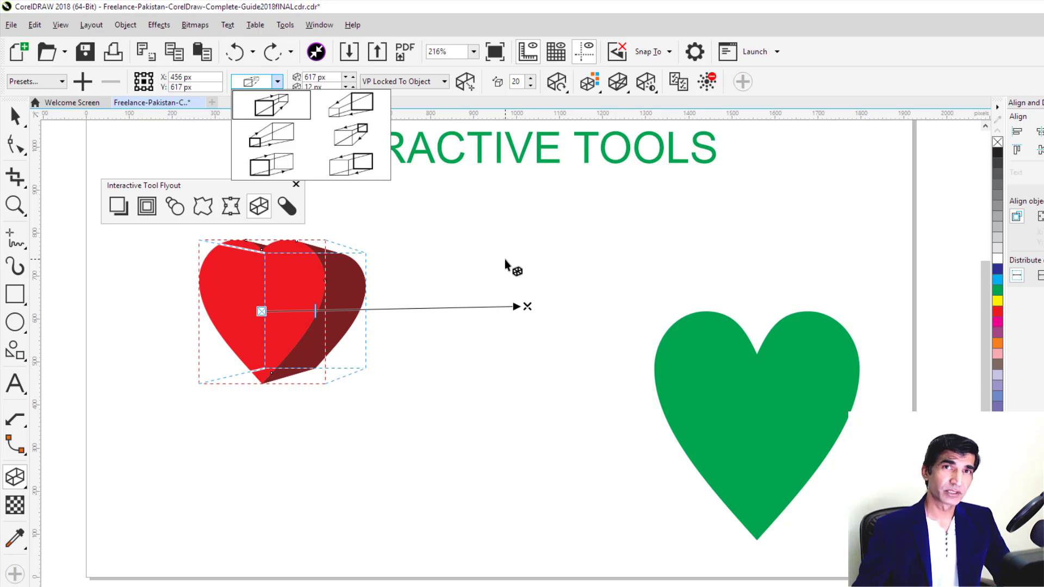
pyautogui.click(278, 143)
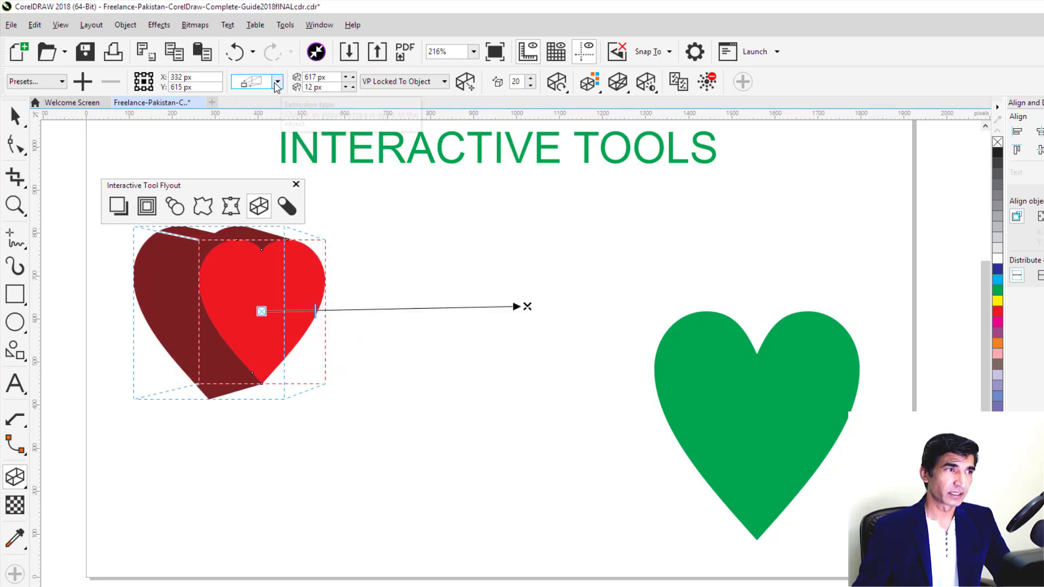
pyautogui.click(277, 82)
pyautogui.click(350, 167)
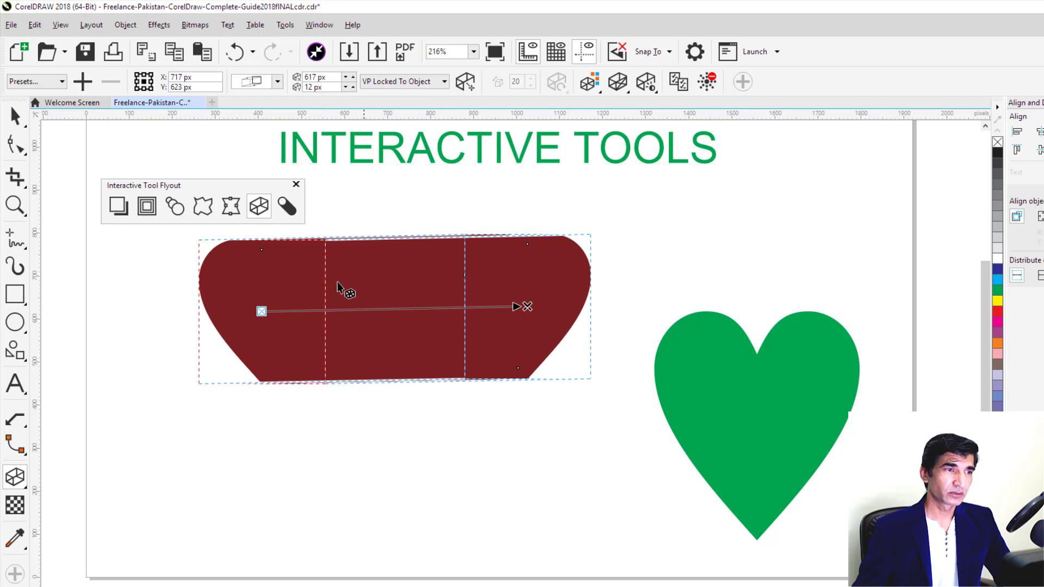
pyautogui.hotkey('ctrl', 'z')
pyautogui.hotkey('ctrl', 'z')
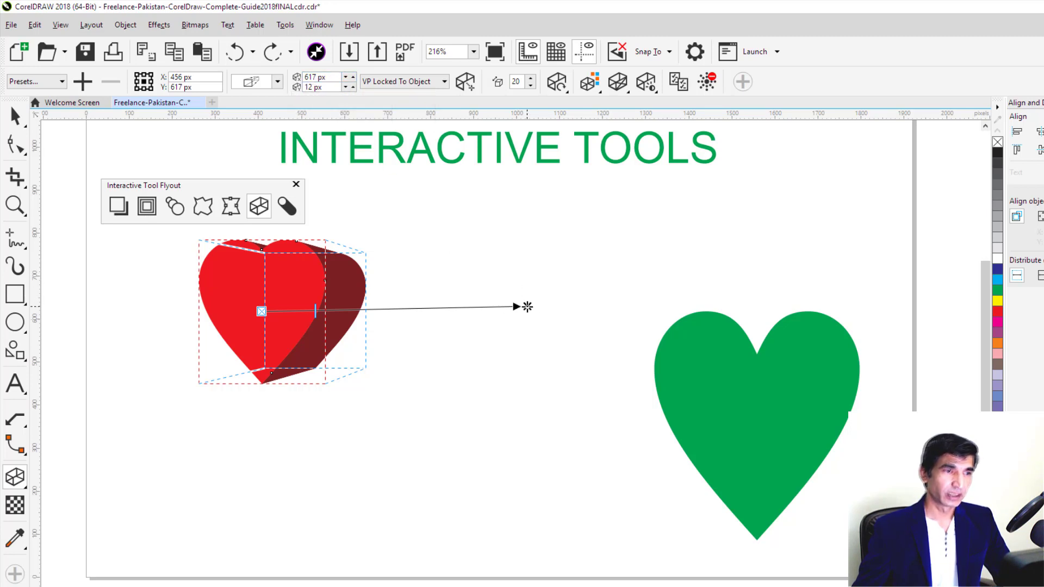
# Step: Try different vanishing point positions for the red heart's extrusion, and undo the one placed below the heart
pyautogui.moveTo(528, 307); pyautogui.dragTo(511, 213)
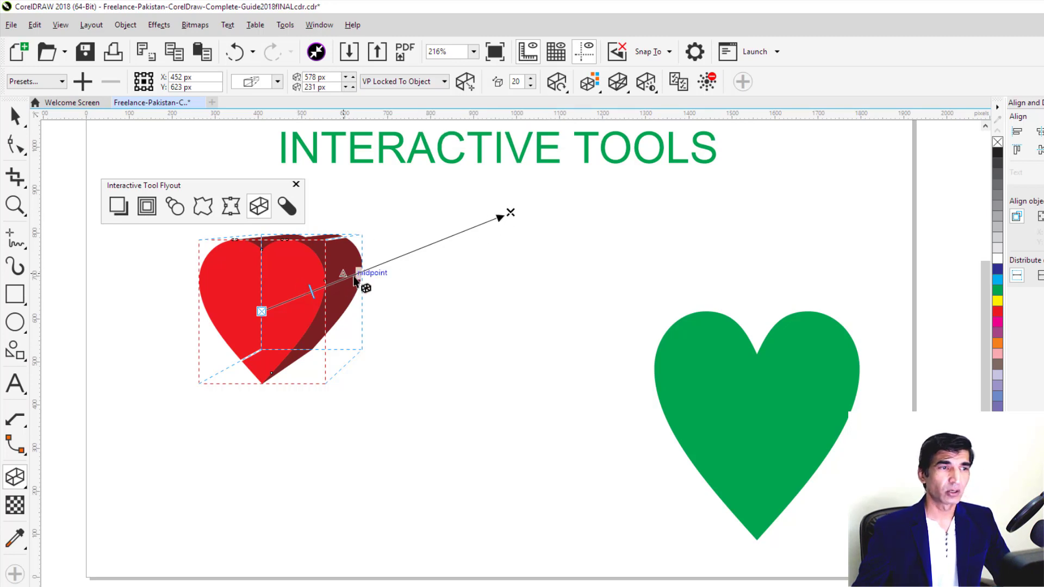
pyautogui.moveTo(510, 212); pyautogui.dragTo(513, 292)
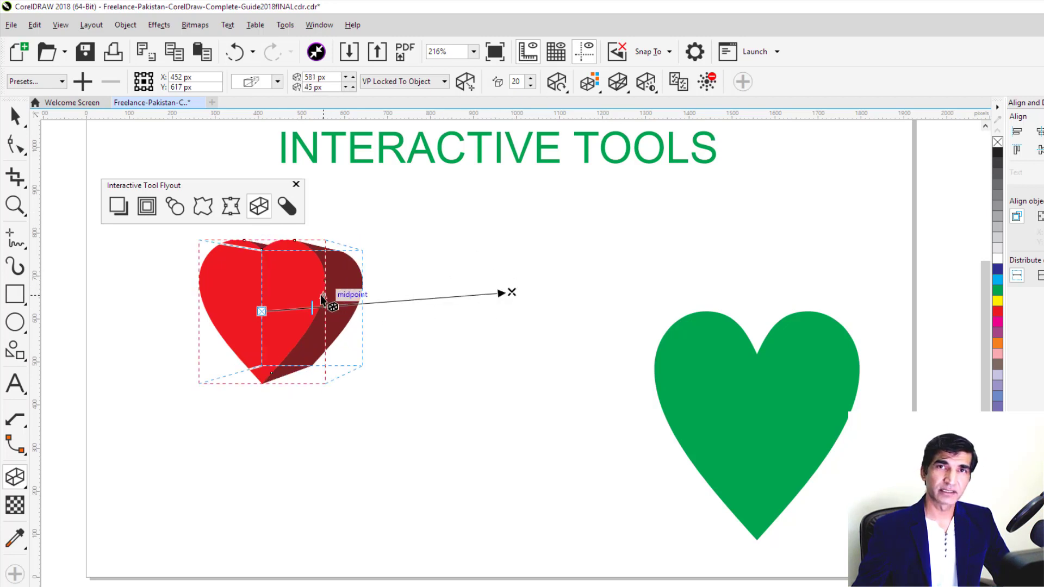
pyautogui.moveTo(511, 293)
pyautogui.mouseDown()
pyautogui.moveTo(503, 310)
pyautogui.moveTo(340, 420)
pyautogui.moveTo(306, 419)
pyautogui.moveTo(325, 458)
pyautogui.mouseUp()
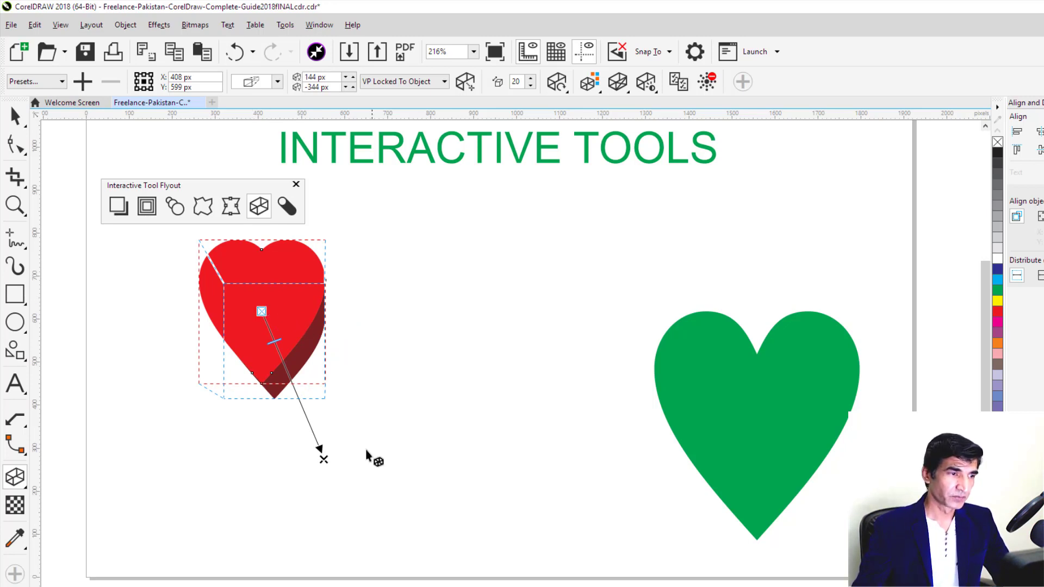
pyautogui.hotkey('ctrl', 'z')
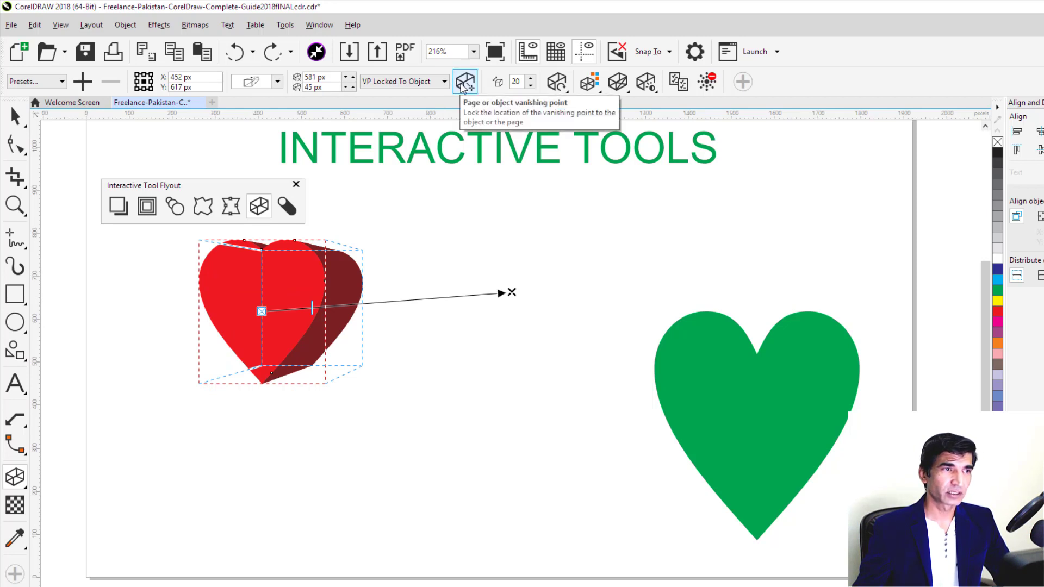
# Step: Lock the extrusion's vanishing point to the page and move it to about 933 px, 864 px
pyautogui.click(463, 84)
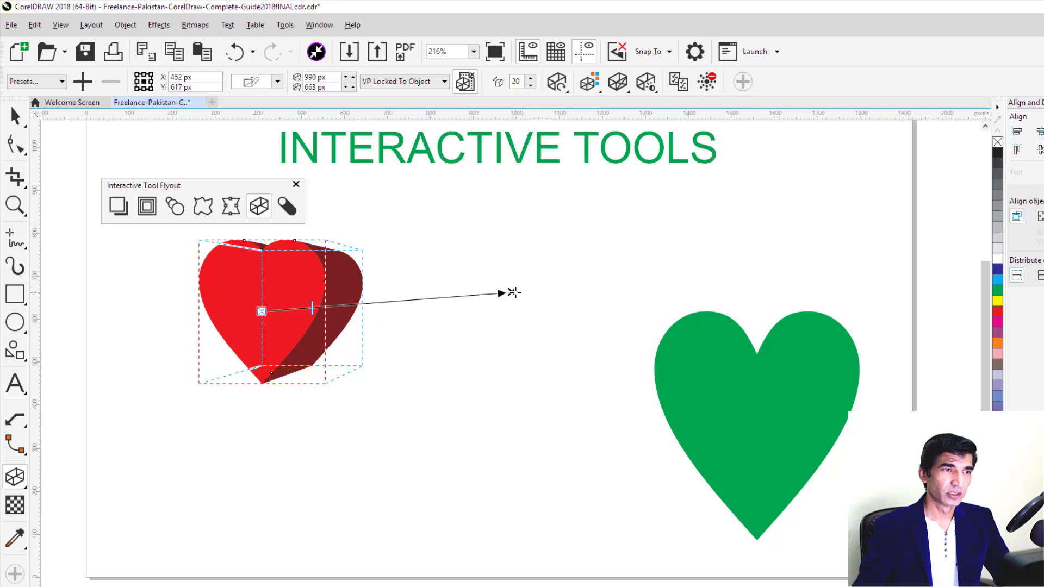
pyautogui.moveTo(513, 292); pyautogui.dragTo(488, 206)
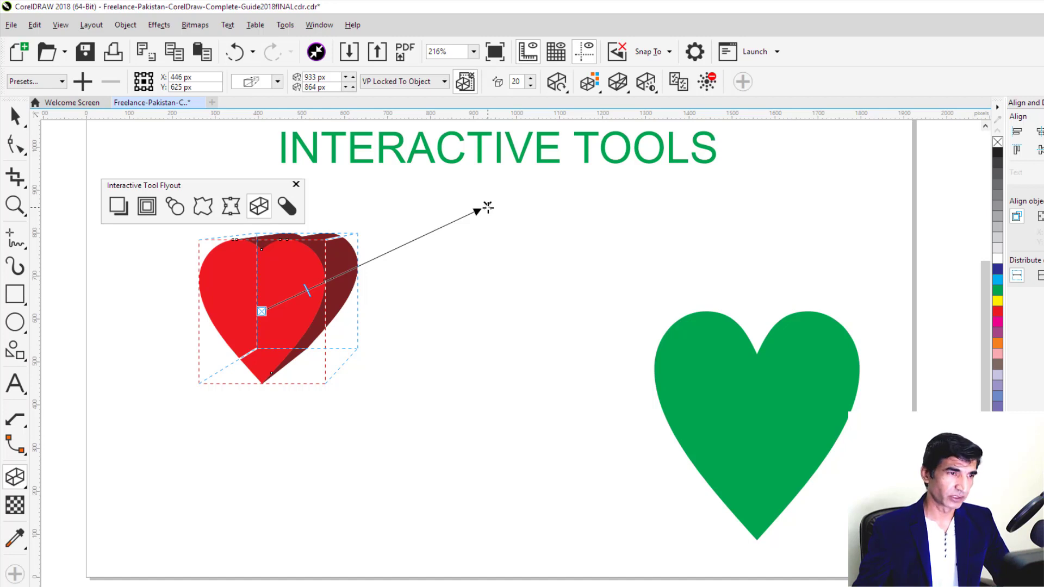
# Step: Reduce the red heart's extrusion depth to 5, and deselect the heart
pyautogui.click(530, 85)
pyautogui.click(531, 86)
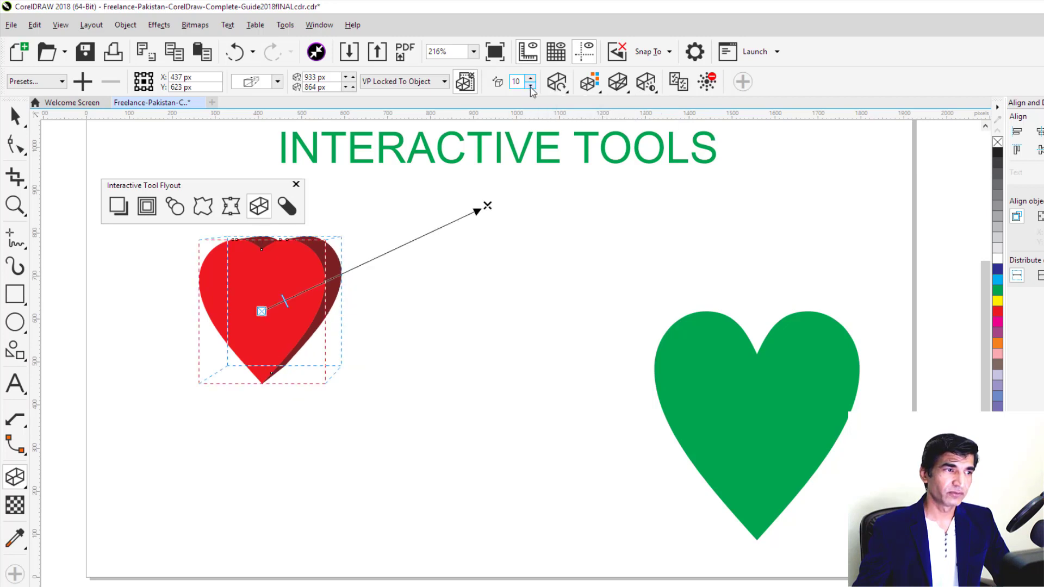
pyautogui.click(531, 86)
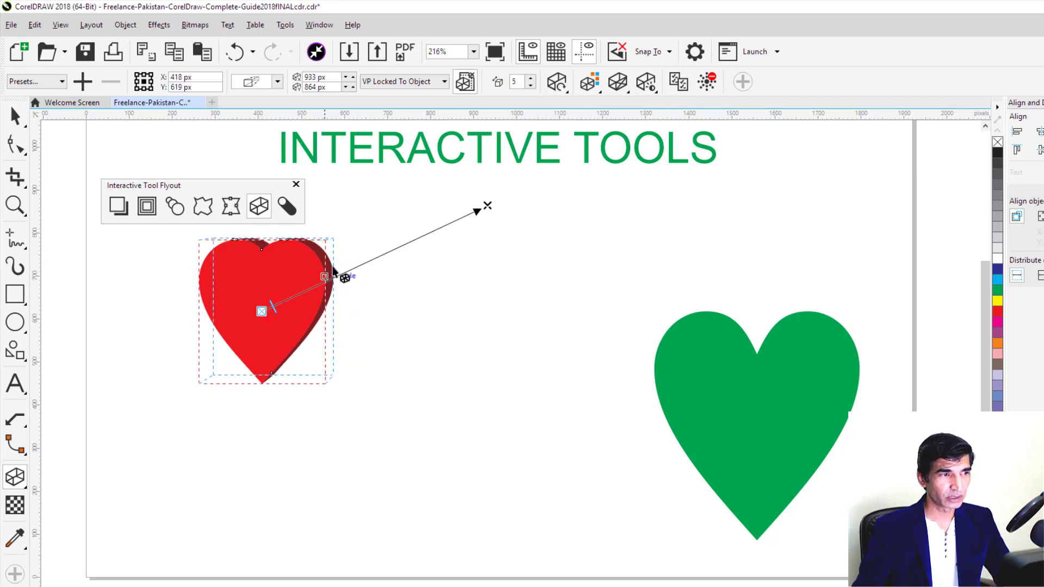
pyautogui.click(14, 115)
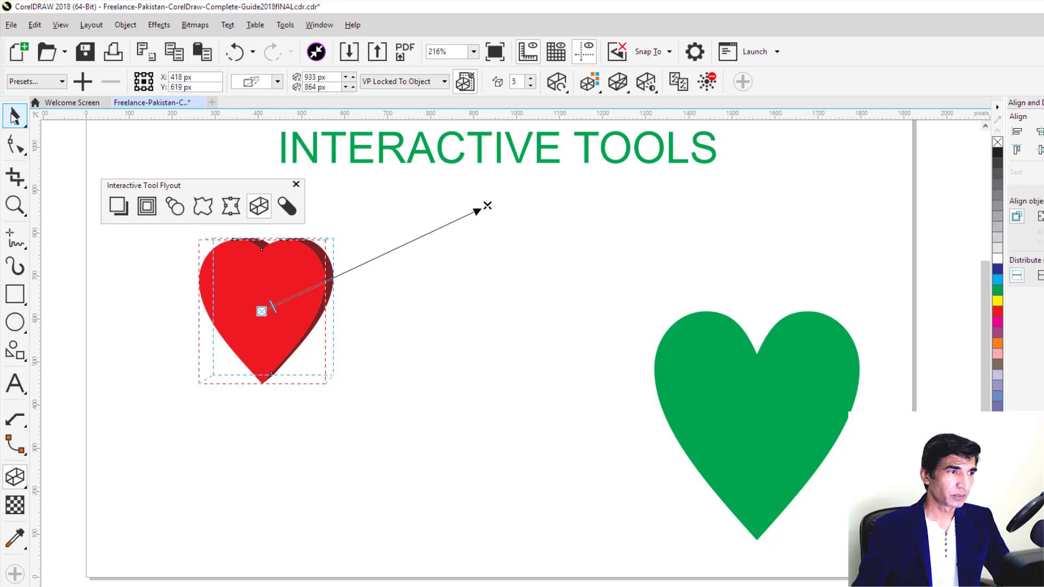
pyautogui.click(445, 321)
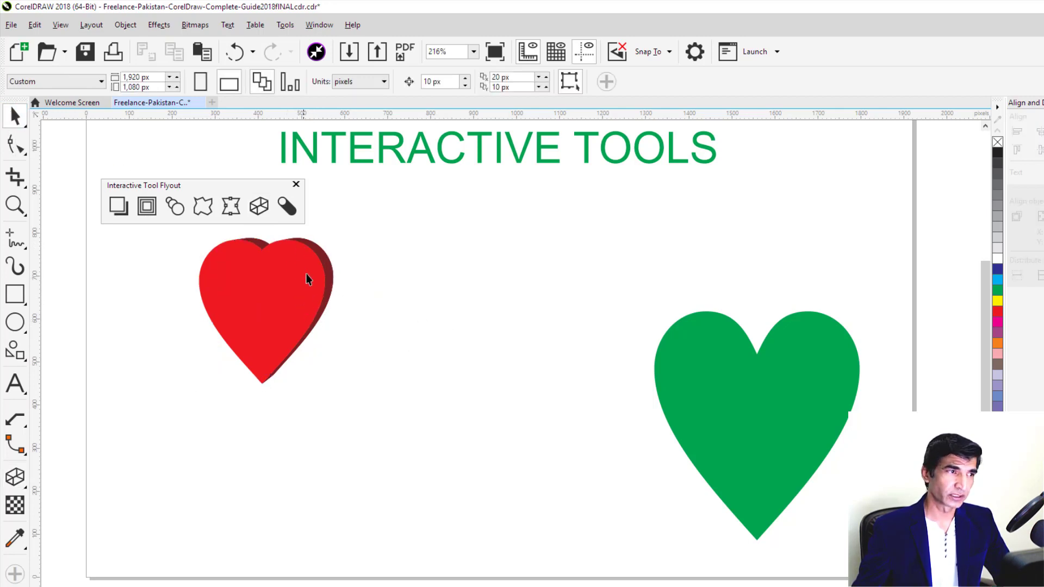
# Step: Try rotating the red heart's extrusion in several 3D directions, reset the rotation, and undo one more change
pyautogui.click(259, 206)
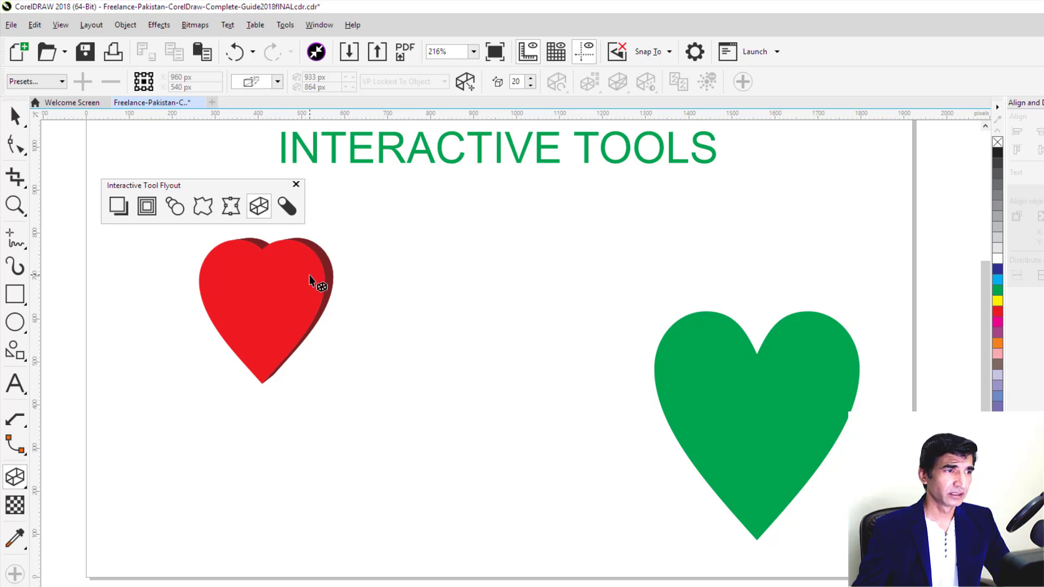
pyautogui.moveTo(309, 275); pyautogui.dragTo(486, 206)
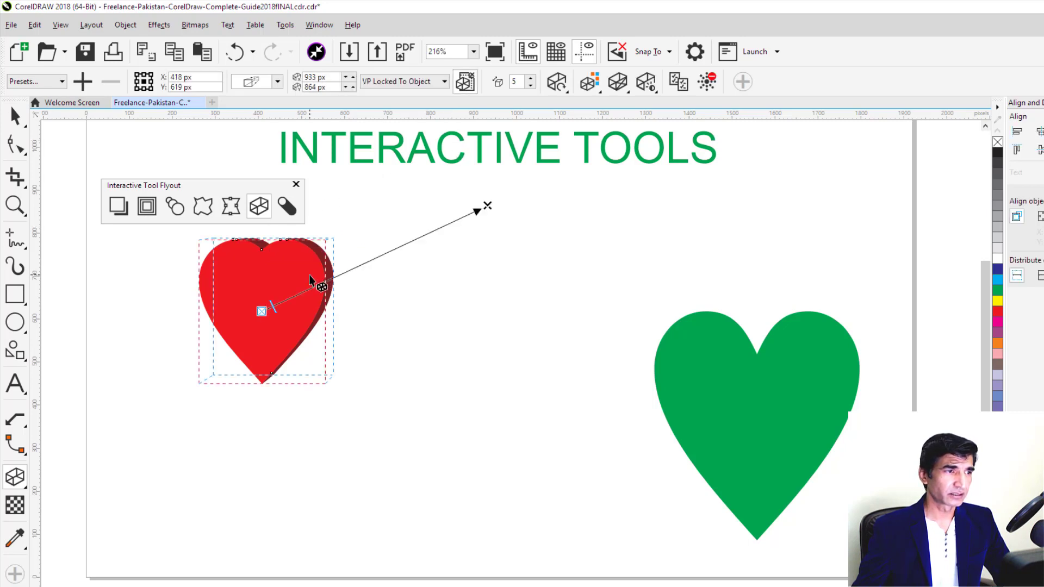
pyautogui.click(557, 83)
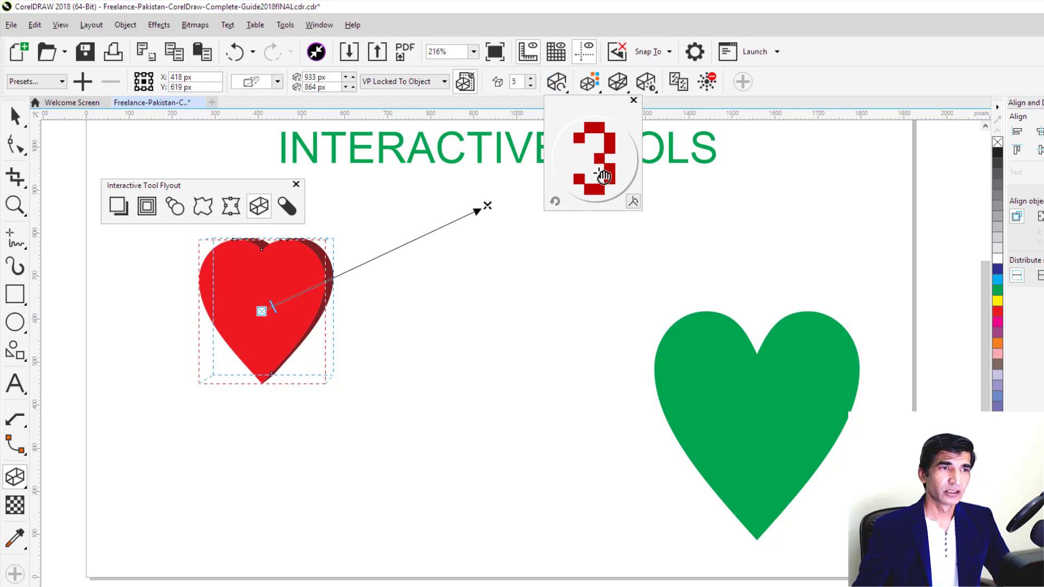
pyautogui.moveTo(607, 170); pyautogui.dragTo(611, 157)
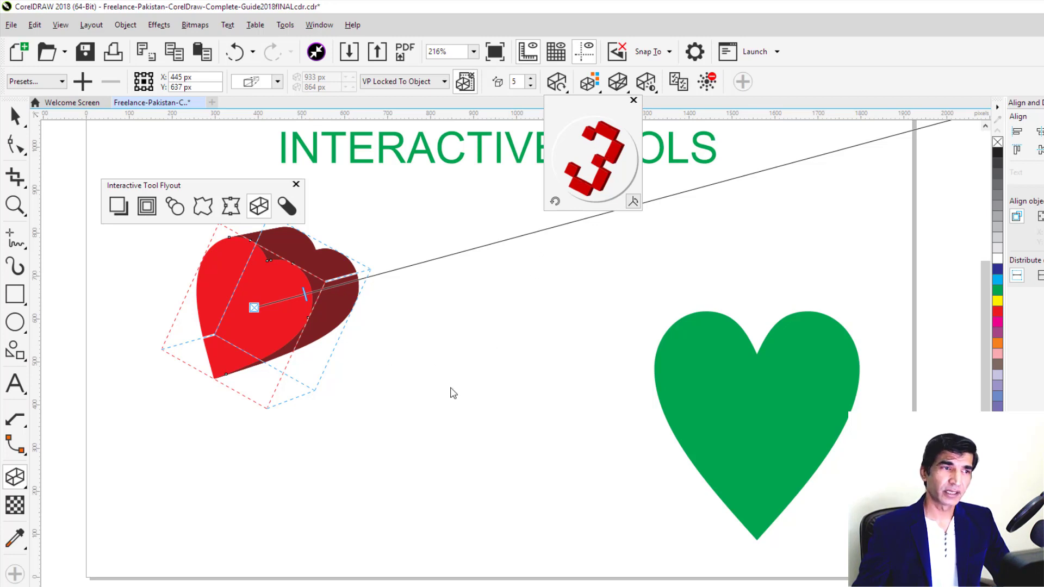
pyautogui.moveTo(598, 137); pyautogui.dragTo(610, 161)
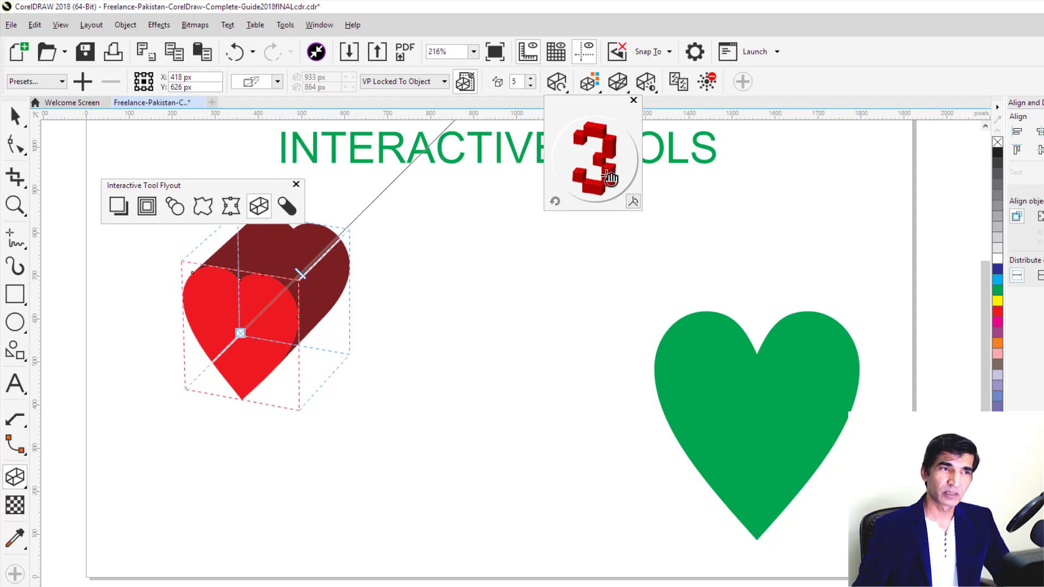
pyautogui.moveTo(615, 175); pyautogui.dragTo(605, 161)
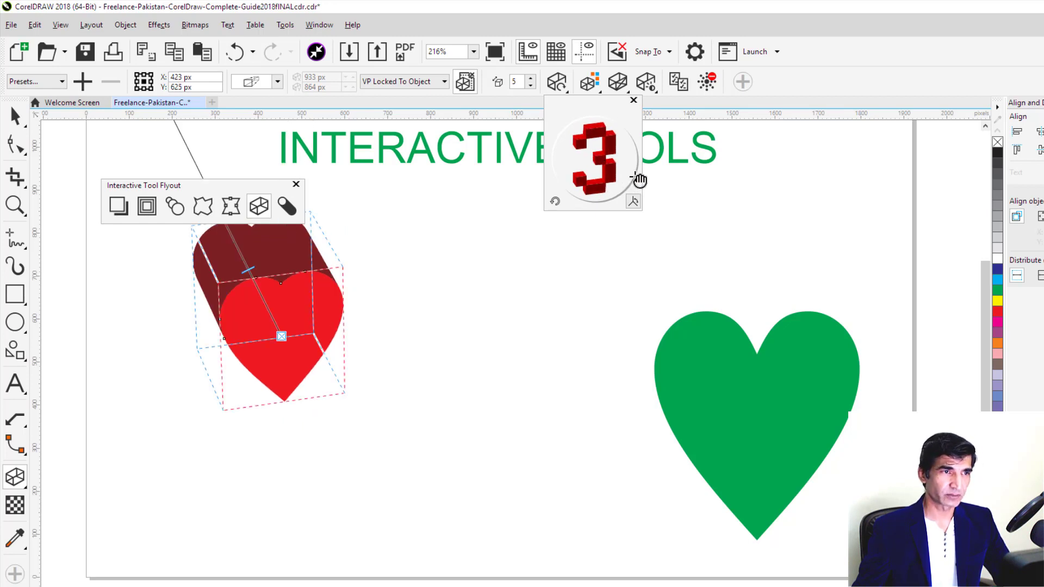
pyautogui.click(554, 202)
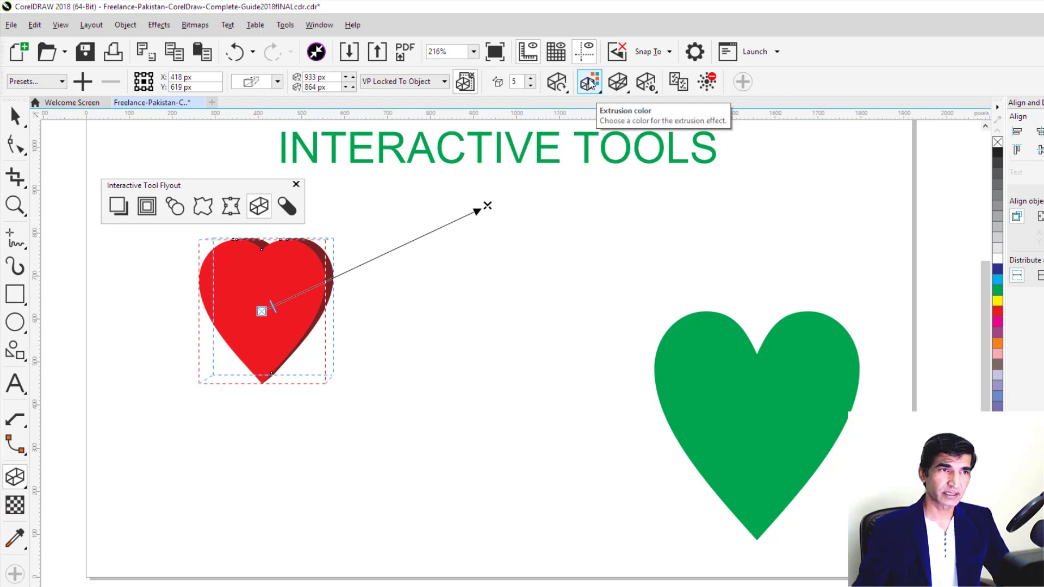
pyautogui.hotkey('ctrl', 'z')
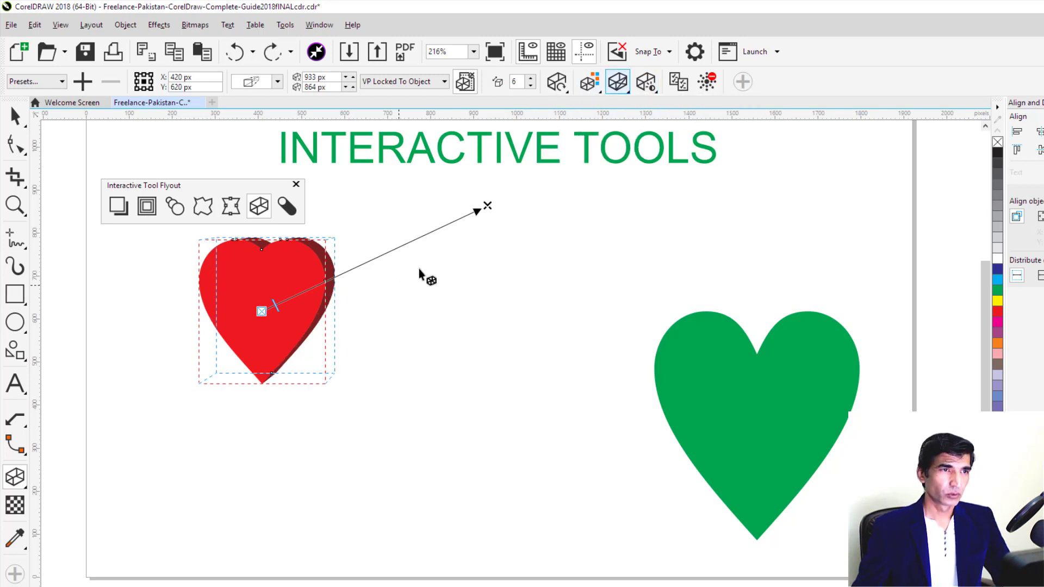
# Step: Try a bevel with 87 px depth and 1.0° angle on the red heart, including bevel only, and turn it off
pyautogui.click(623, 86)
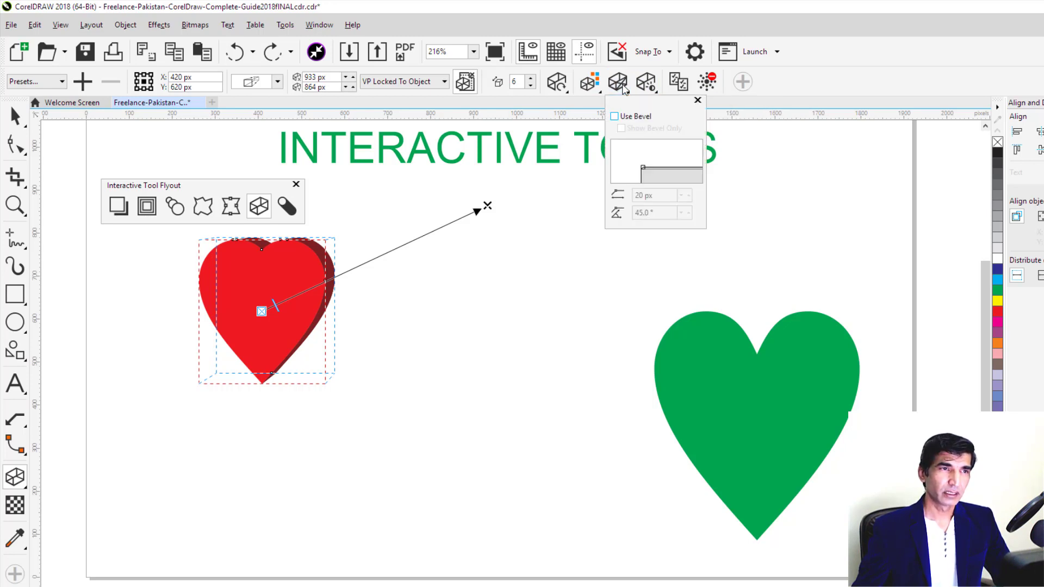
pyautogui.click(614, 117)
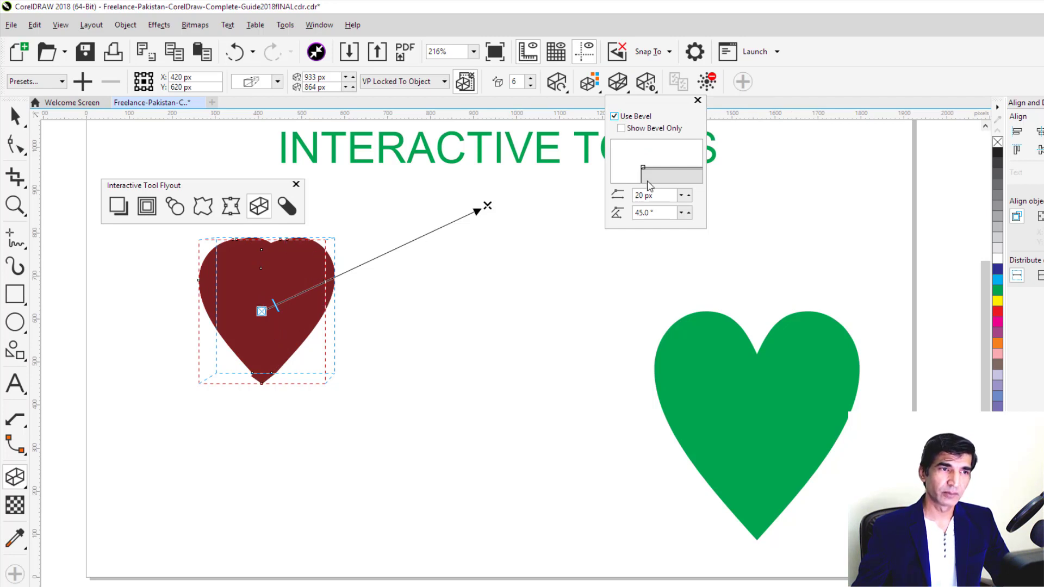
pyautogui.moveTo(642, 168); pyautogui.dragTo(659, 159)
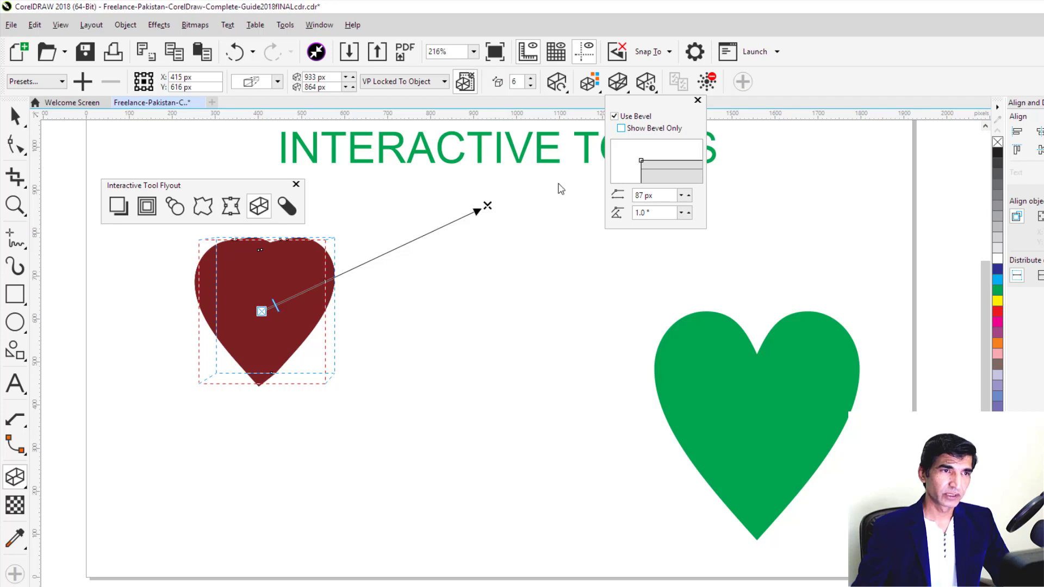
pyautogui.click(621, 128)
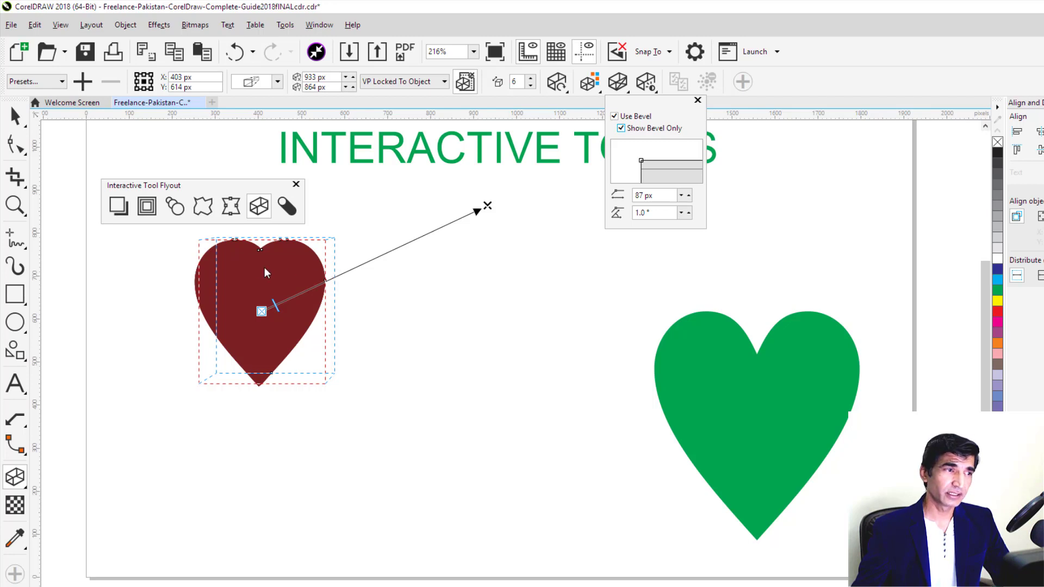
pyautogui.click(621, 128)
pyautogui.click(614, 116)
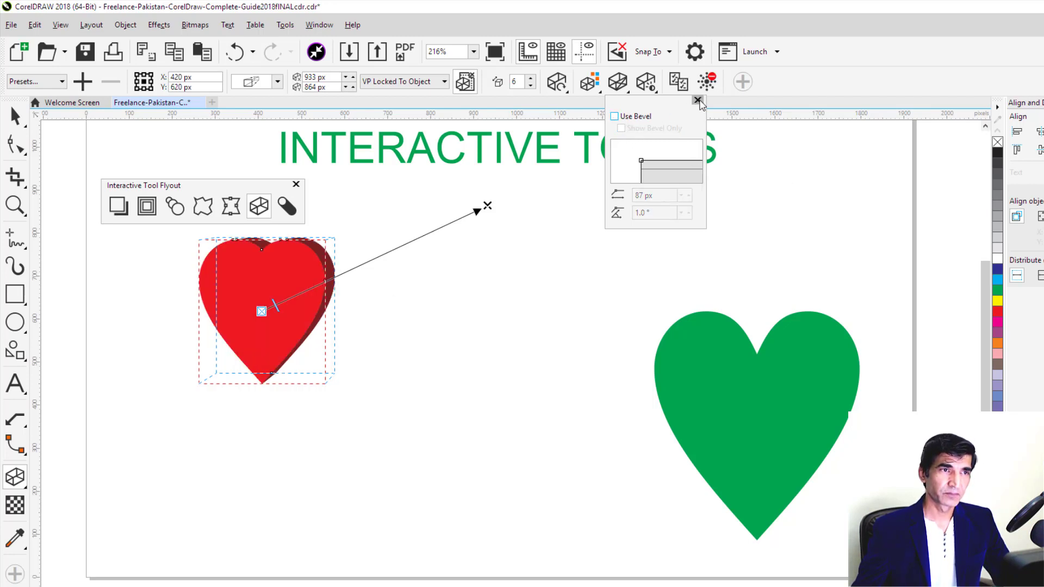
pyautogui.click(697, 100)
# Step: Add Light #1 and Light #2 to the red heart's extrusion at intensity 100
pyautogui.click(657, 91)
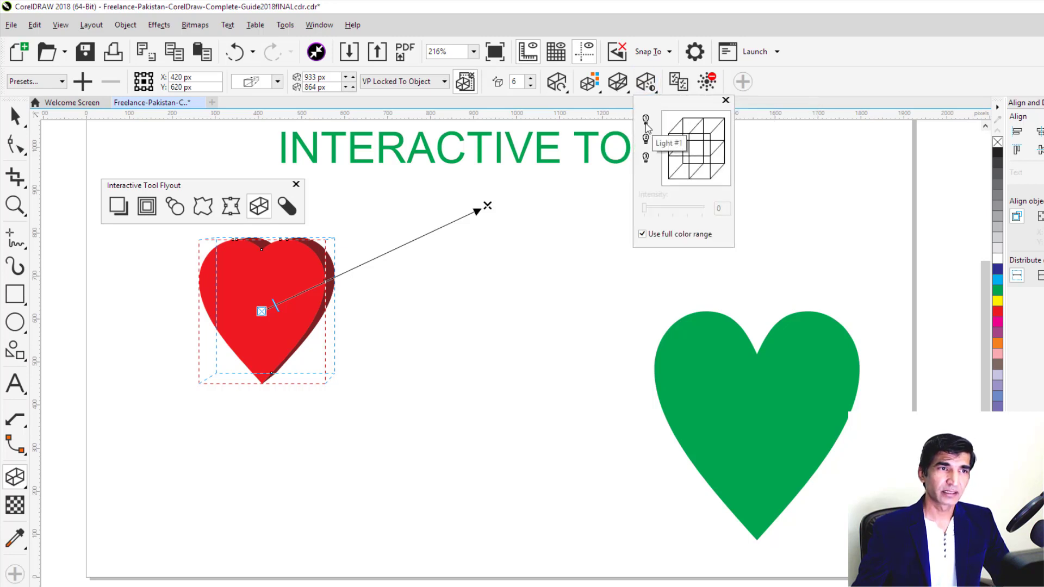
pyautogui.click(646, 121)
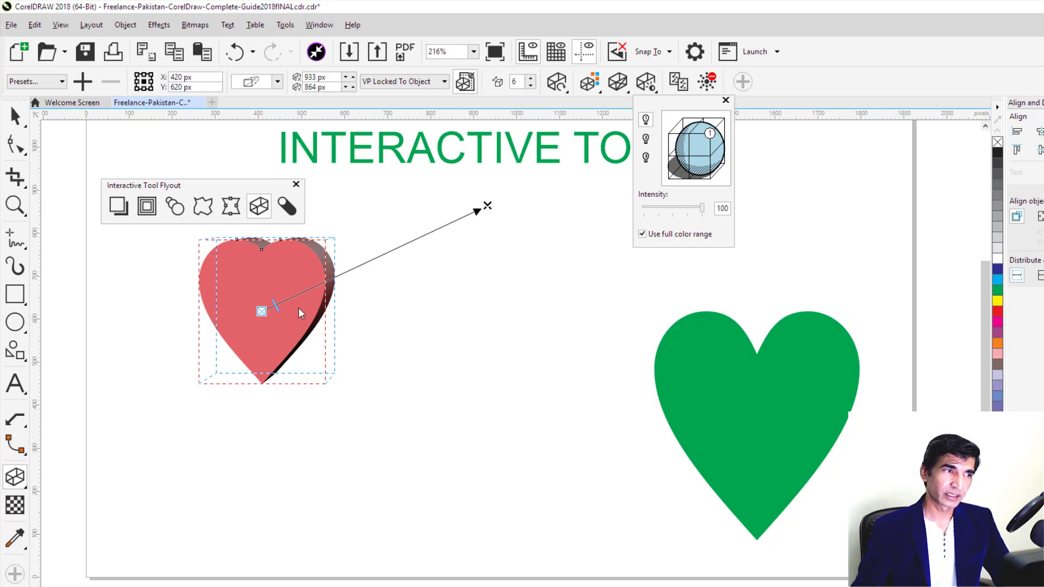
pyautogui.click(273, 302)
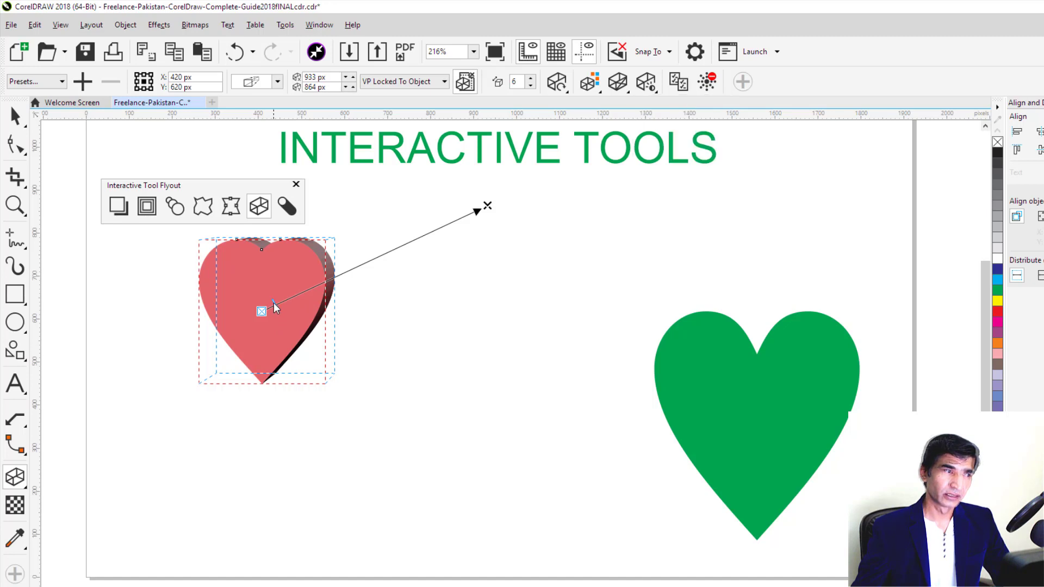
pyautogui.click(646, 81)
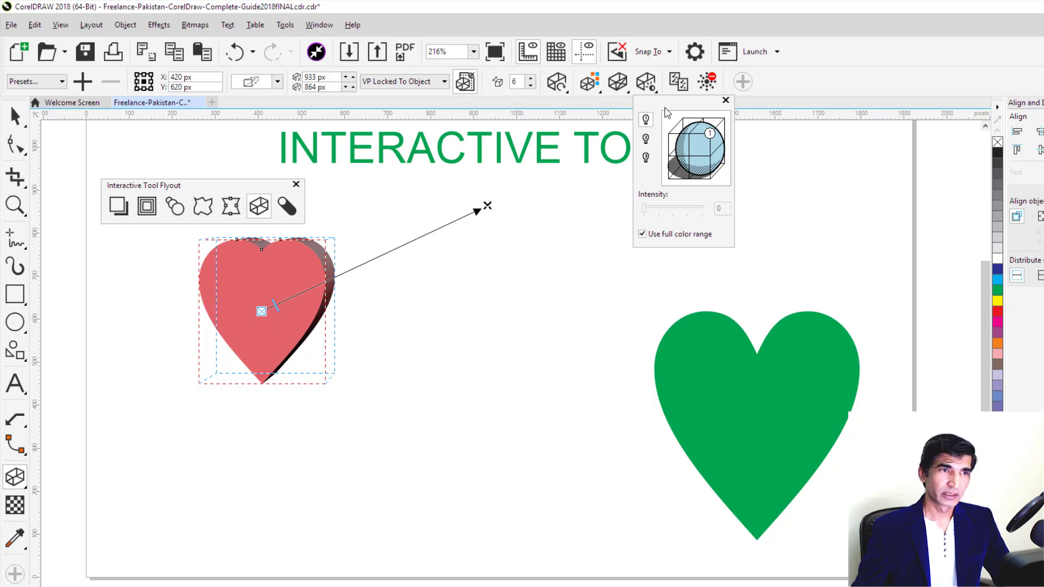
pyautogui.click(645, 140)
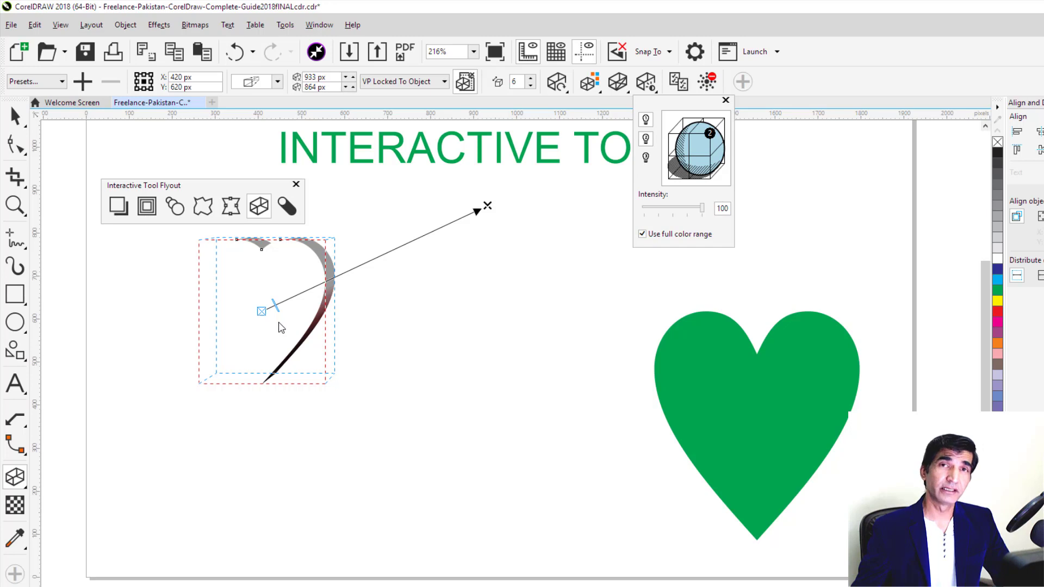
# Step: Turn off full color range for the extrusion lighting, and try Light #2 at intensity 40 before restoring it to 100
pyautogui.click(642, 236)
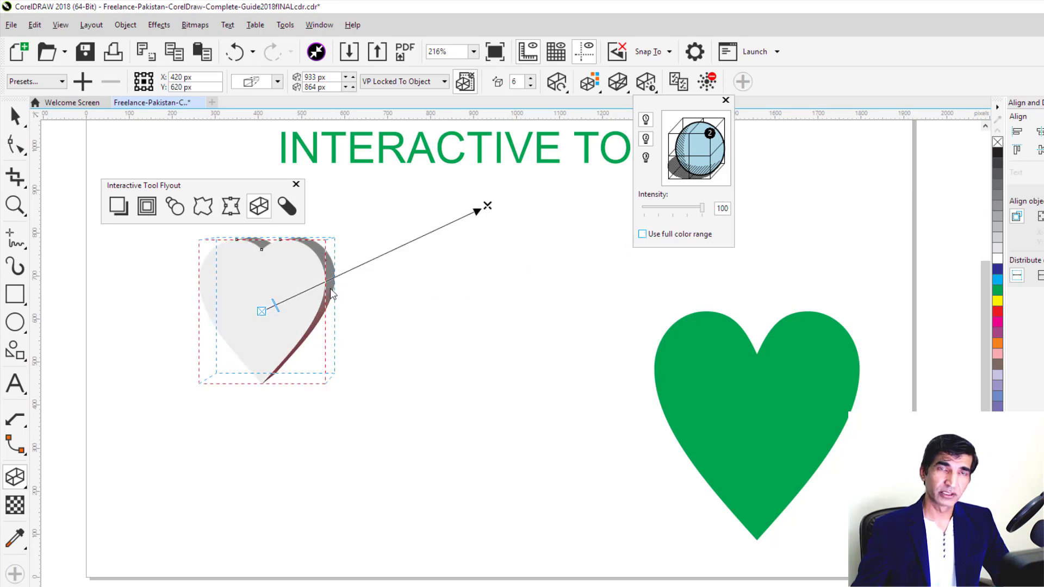
pyautogui.click(689, 207)
pyautogui.moveTo(696, 209); pyautogui.dragTo(667, 208)
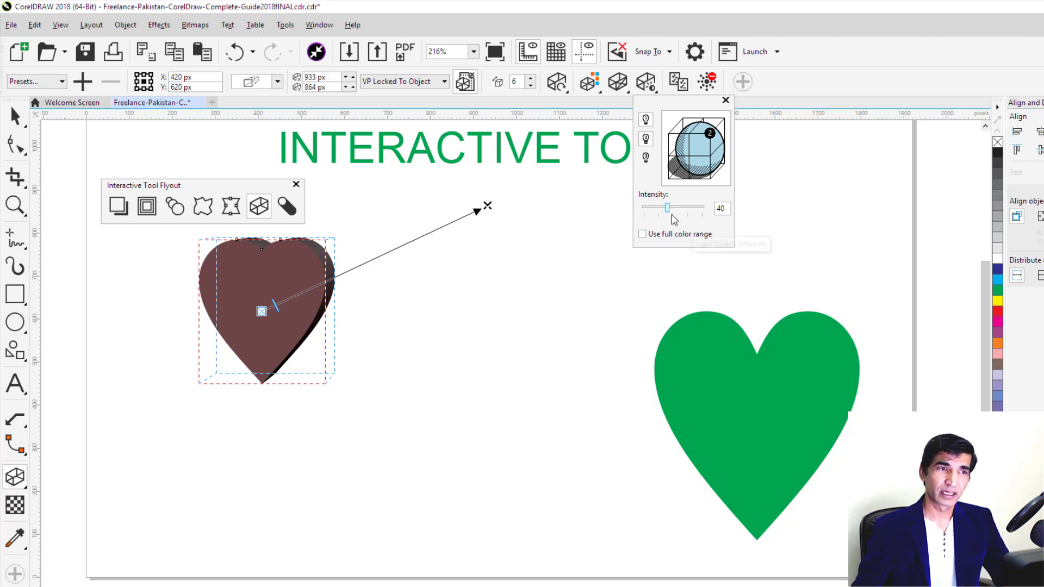
pyautogui.click(700, 208)
pyautogui.moveTo(699, 208); pyautogui.dragTo(718, 210)
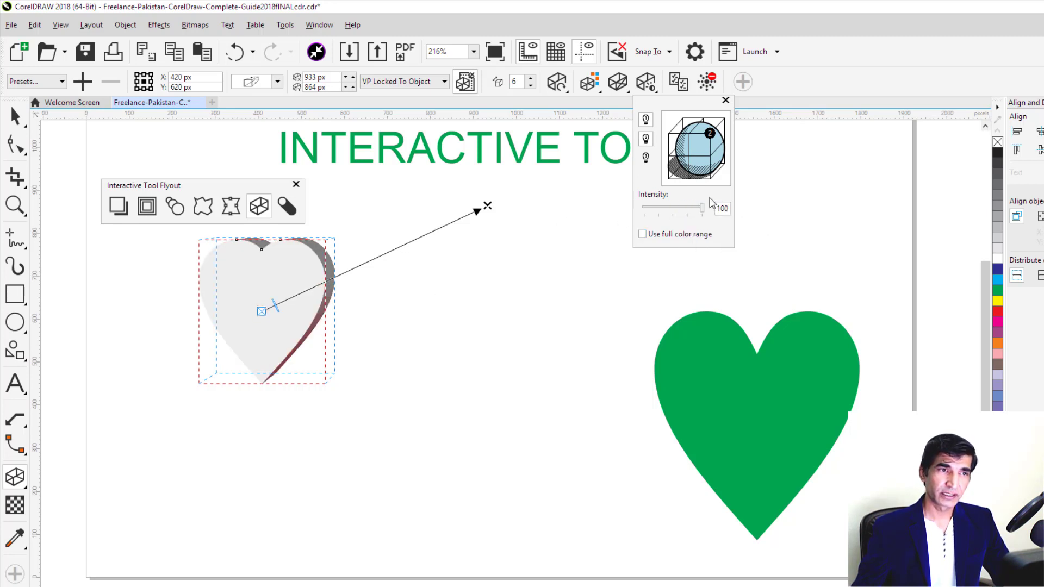
# Step: Remove Light #2 and Light #1 from the red heart's extrusion, and undo one more change
pyautogui.click(646, 140)
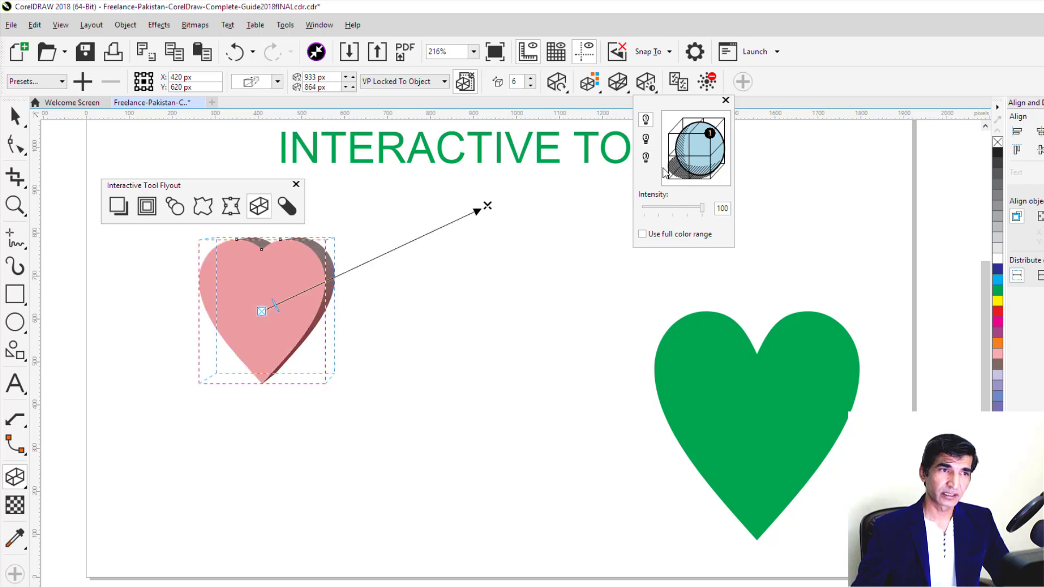
pyautogui.click(646, 120)
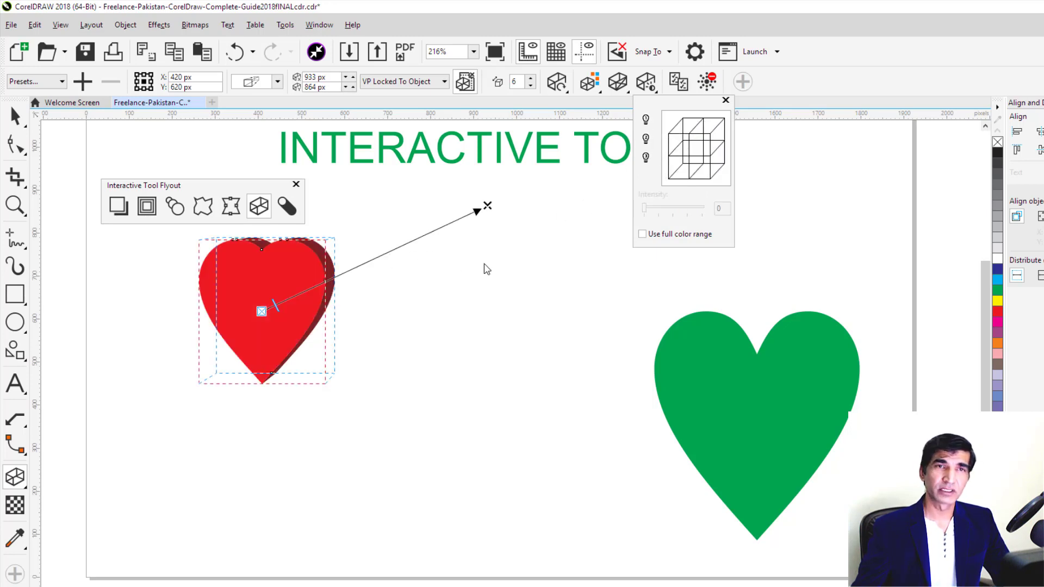
pyautogui.click(830, 86)
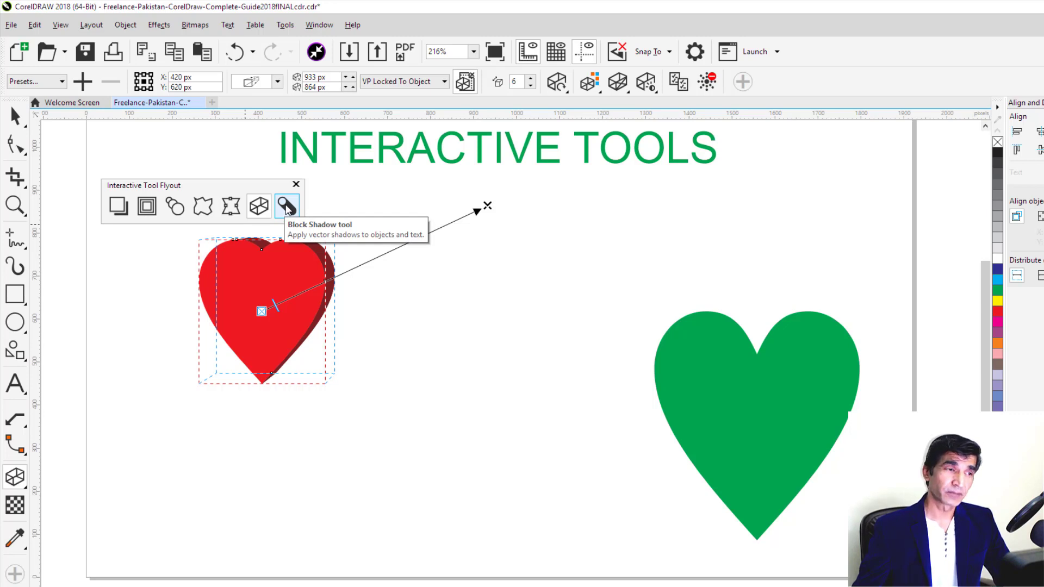
pyautogui.hotkey('ctrl', 'z')
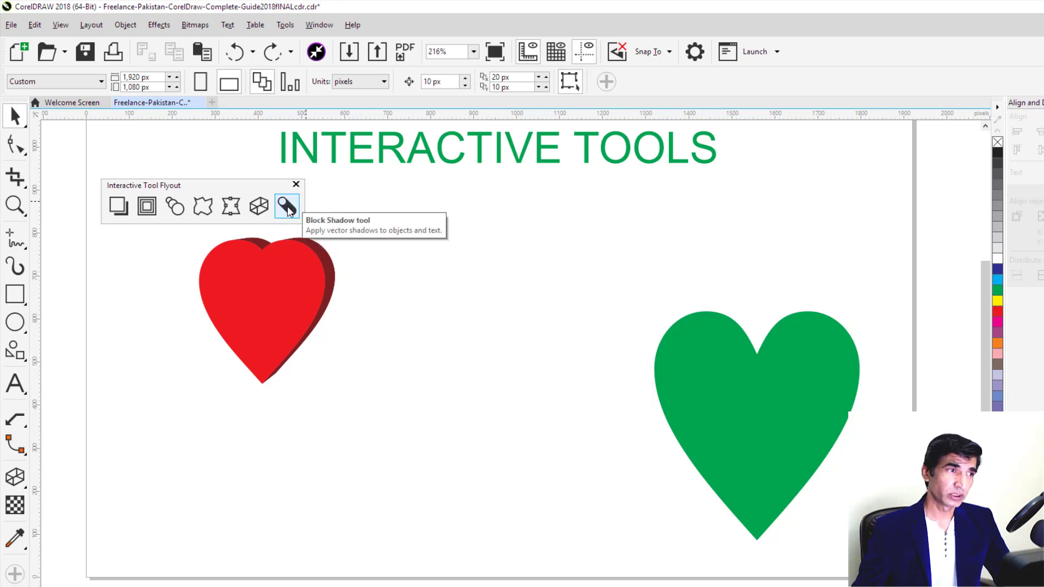
# Step: Add block shadows to the green heart, about 17 px deep at about 300°, and to the INTERACTIVE TOOLS title
pyautogui.click(287, 208)
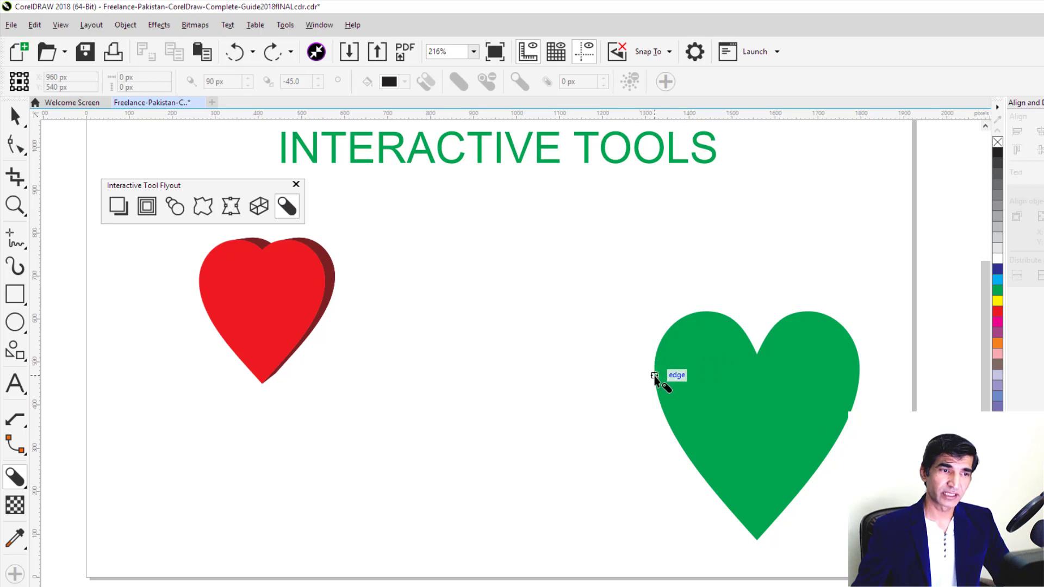
pyautogui.moveTo(657, 376); pyautogui.dragTo(759, 428)
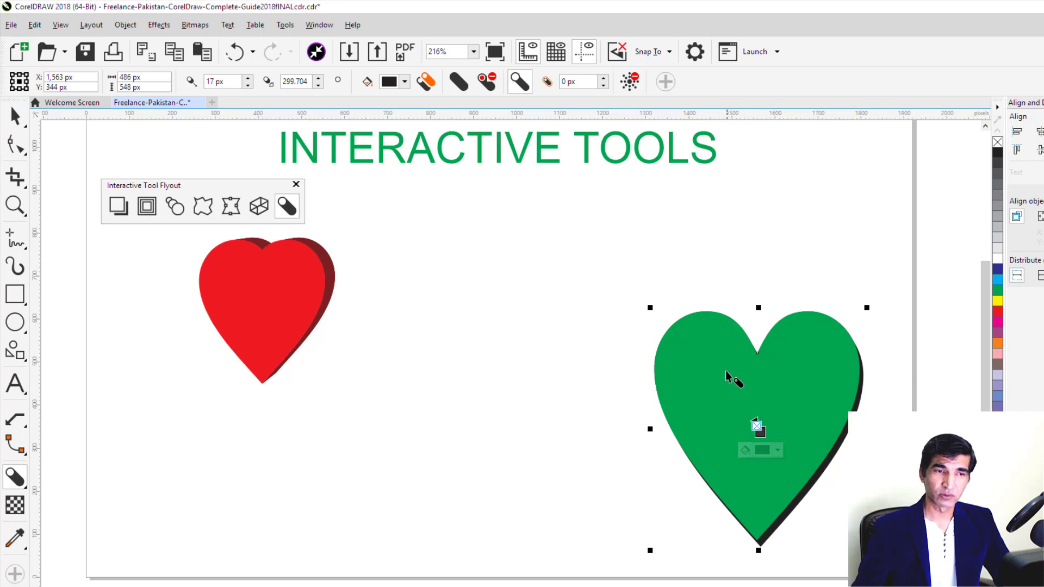
pyautogui.click(814, 290)
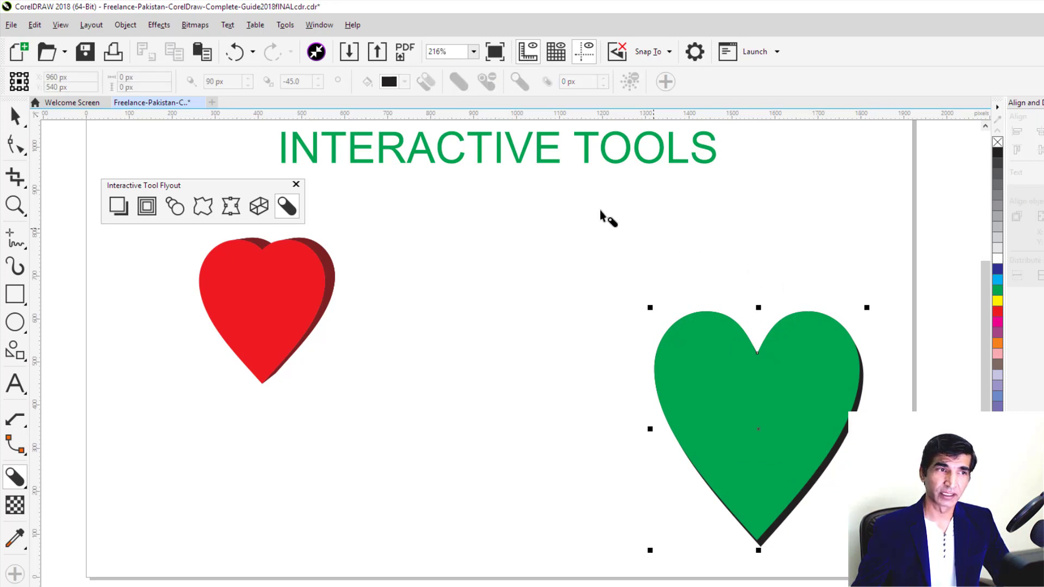
pyautogui.click(542, 164)
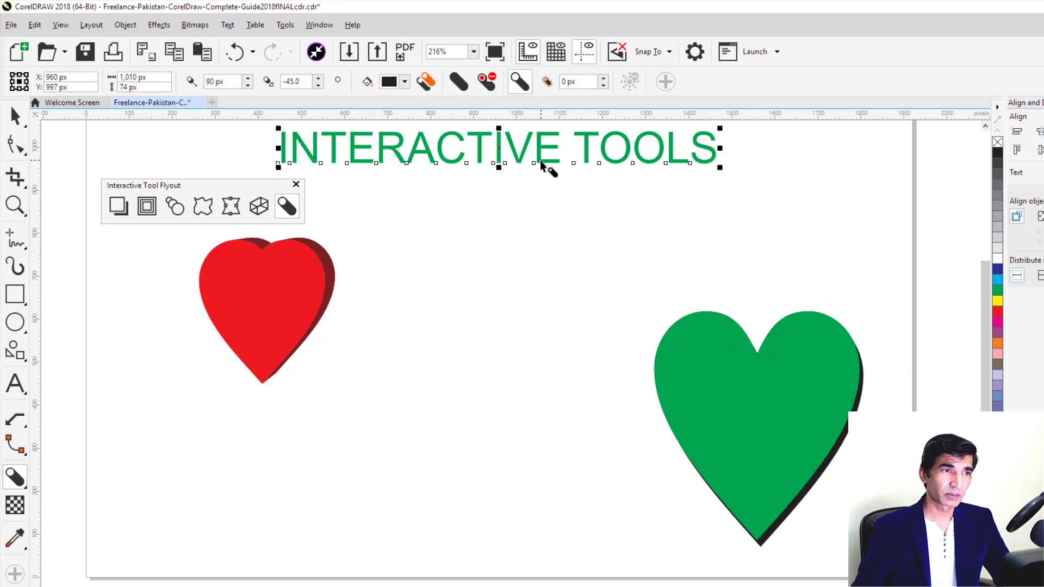
pyautogui.moveTo(541, 162); pyautogui.dragTo(513, 166)
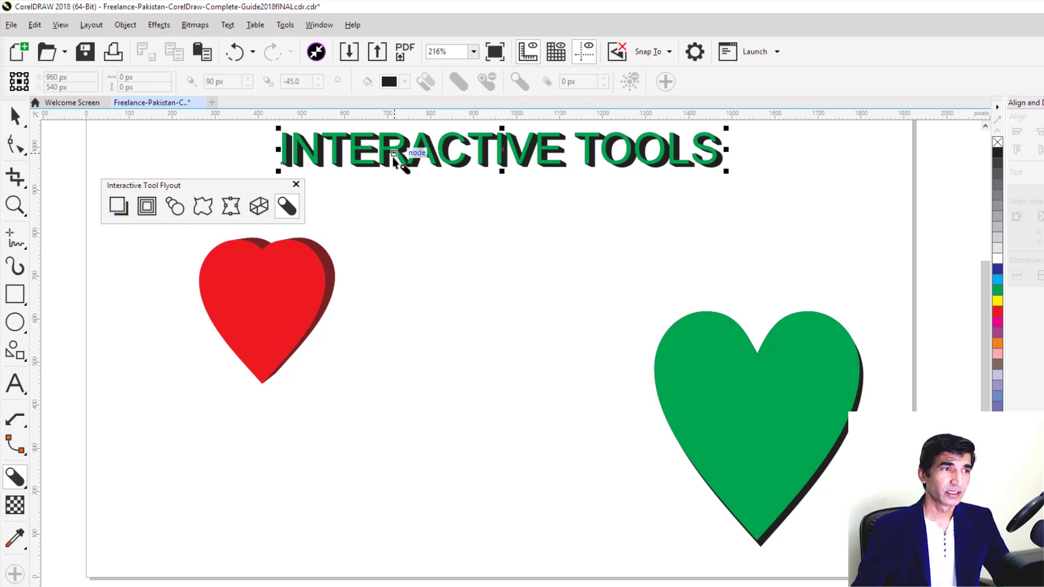
# Step: Add a block shadow about 125 px deep to the red heart, try the shadow color C0 M100 Y59 K0, and undo the color
pyautogui.click(284, 293)
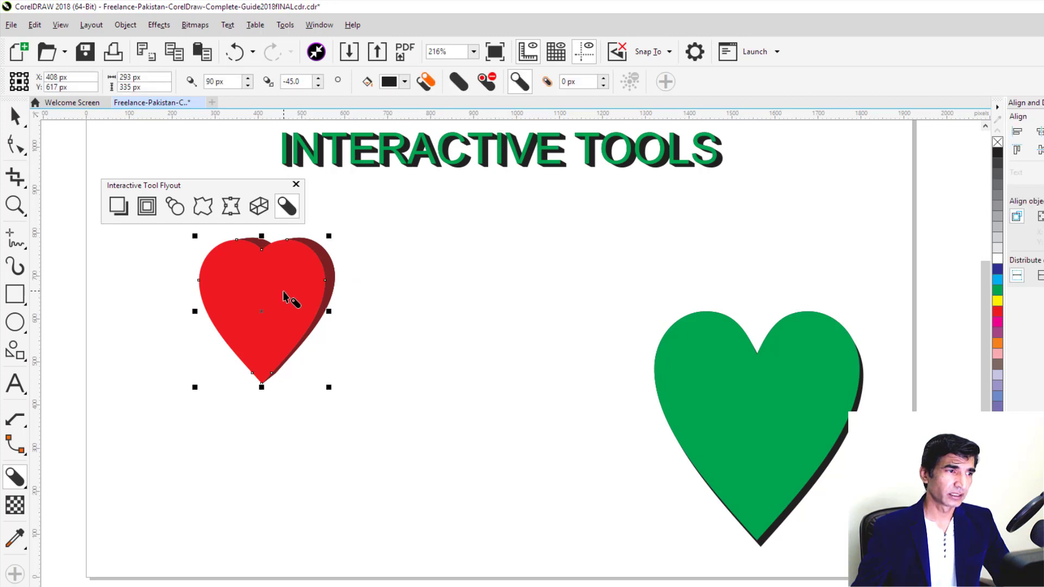
pyautogui.moveTo(284, 293); pyautogui.dragTo(316, 322)
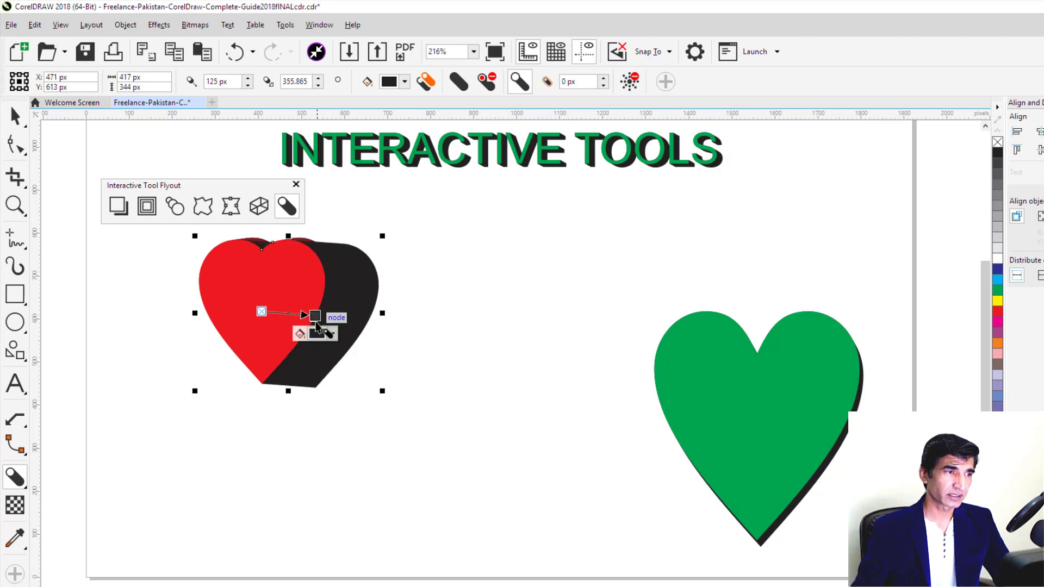
pyautogui.click(332, 334)
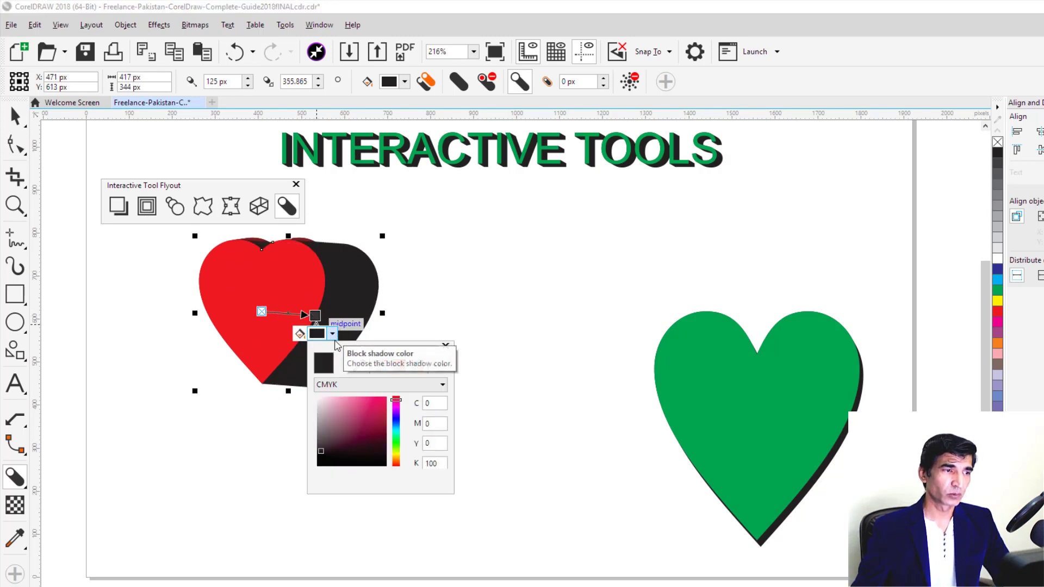
pyautogui.click(386, 398)
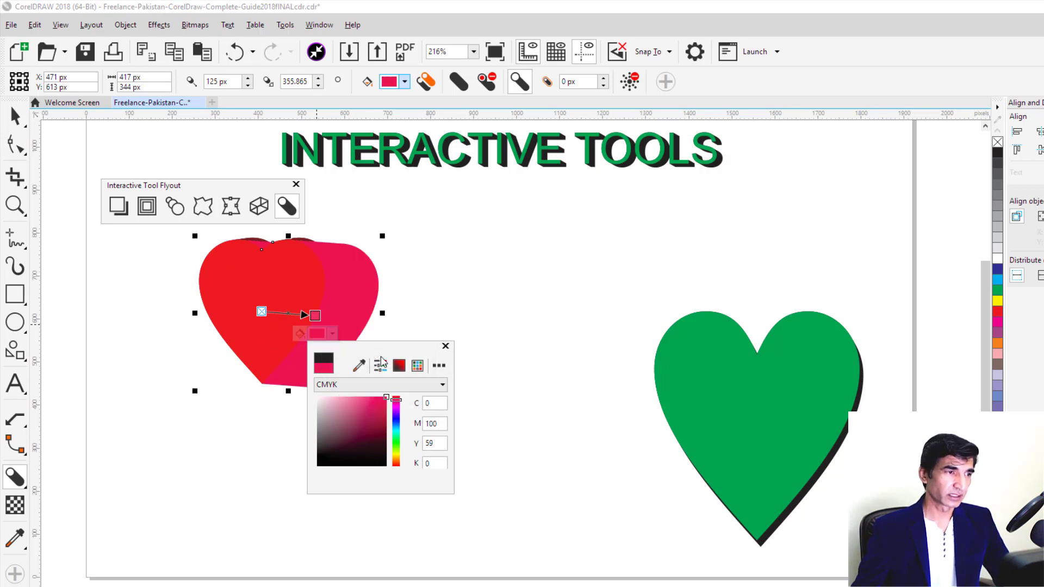
pyautogui.click(445, 346)
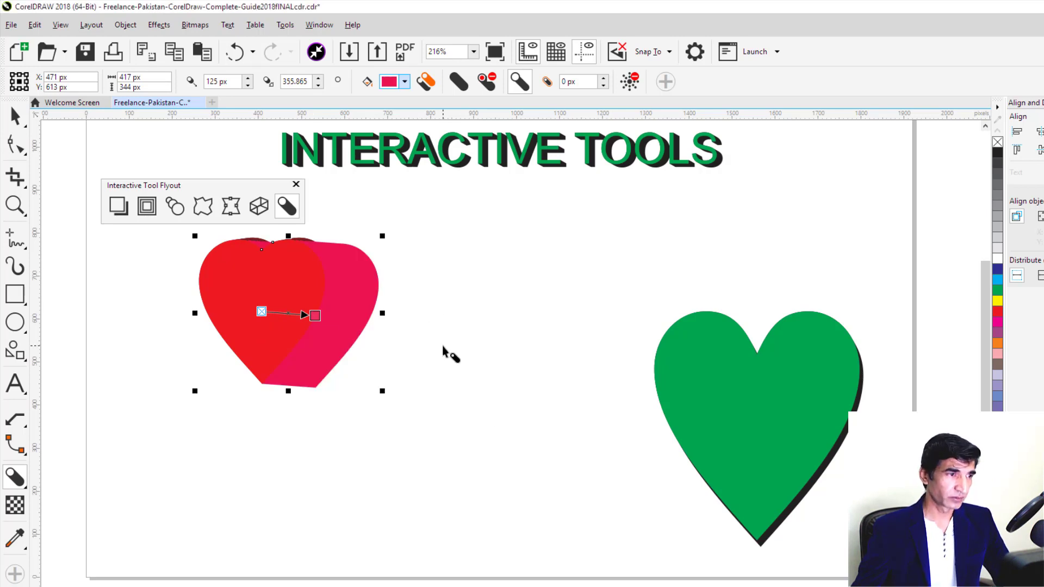
pyautogui.hotkey('ctrl', 'z')
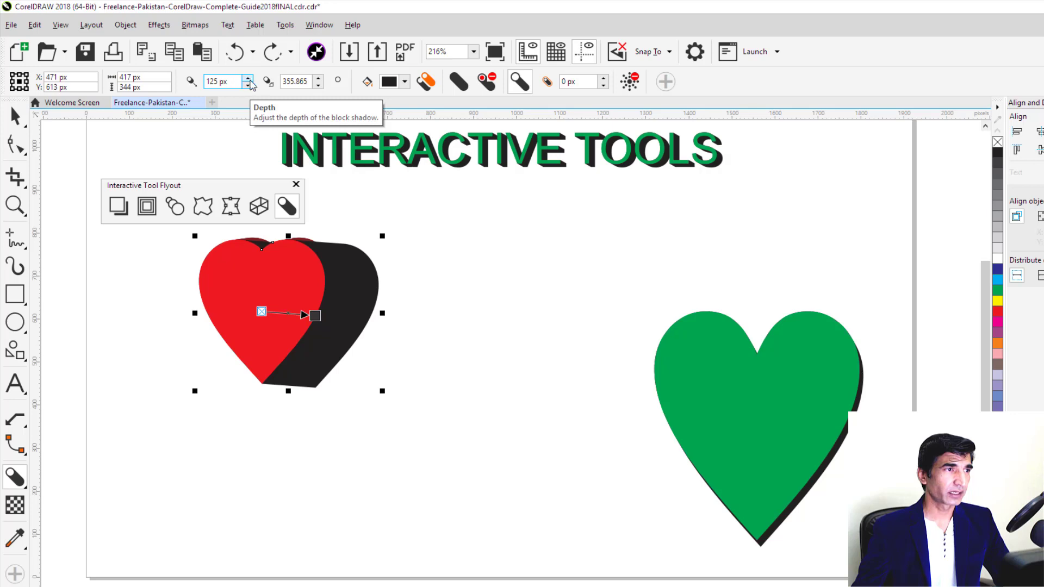
# Step: Adjust the direction of the red heart's block shadow in small increments to 349.865°
pyautogui.click(318, 85)
pyautogui.click(318, 86)
pyautogui.click(319, 85)
pyautogui.click(319, 86)
pyautogui.click(318, 86)
pyautogui.click(318, 86)
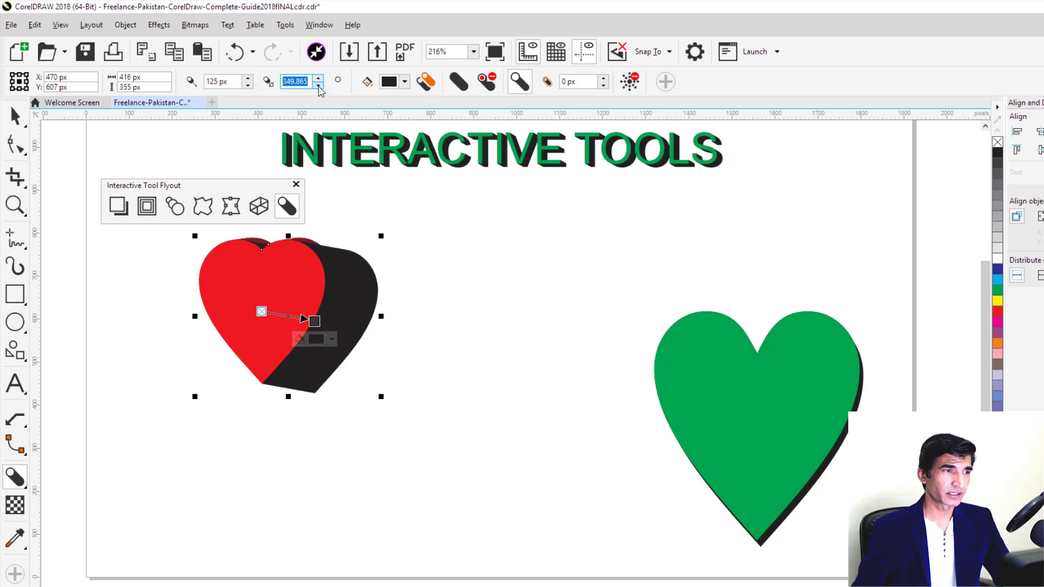
pyautogui.click(319, 85)
pyautogui.click(318, 85)
pyautogui.click(319, 85)
pyautogui.click(319, 77)
pyautogui.click(318, 77)
pyautogui.click(318, 78)
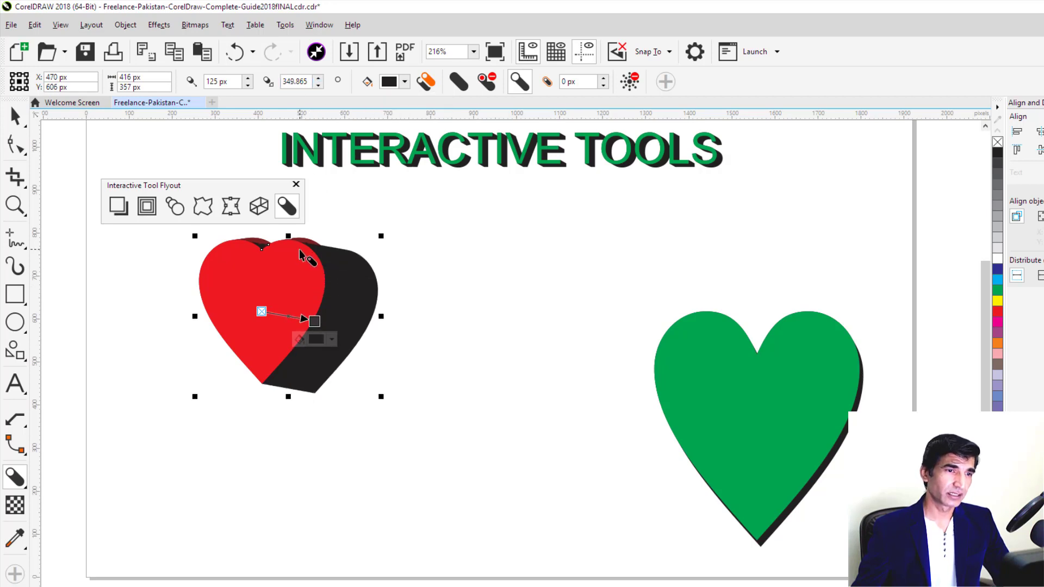
# Step: Set the direction of the green heart's block shadow to 291.704°
pyautogui.click(15, 117)
pyautogui.click(692, 361)
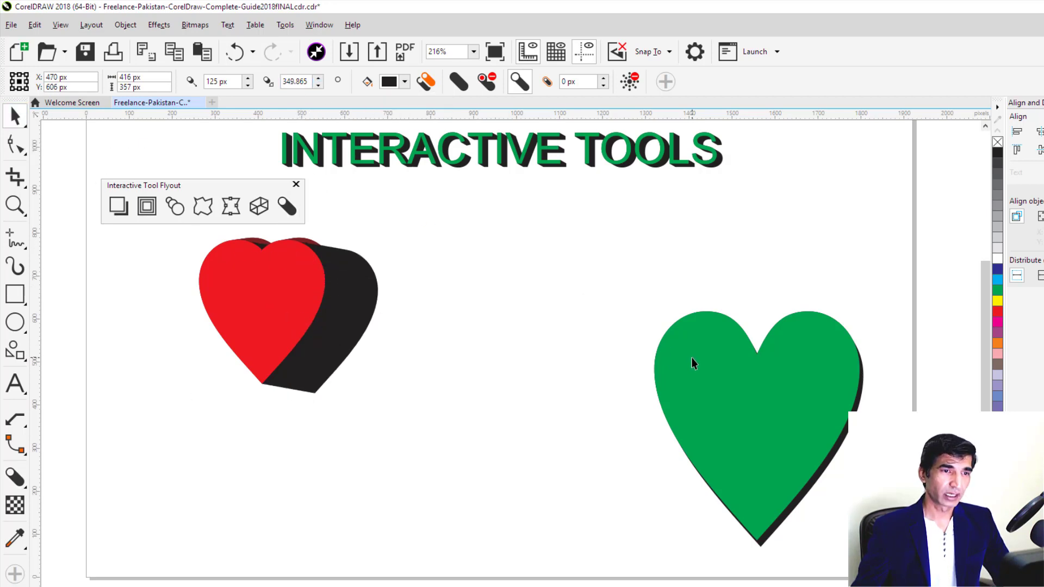
pyautogui.click(287, 206)
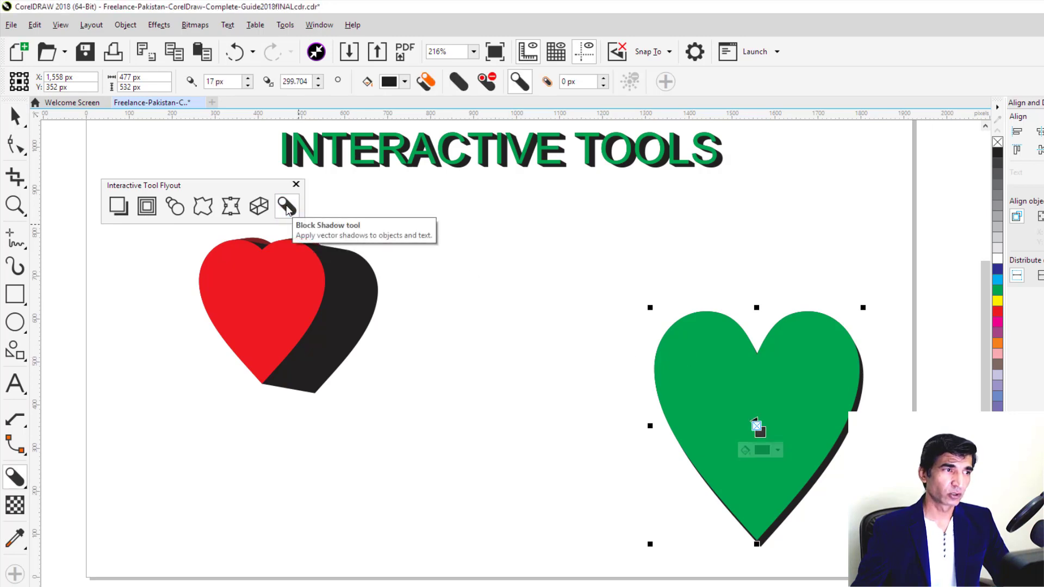
pyautogui.click(318, 85)
pyautogui.click(318, 85)
pyautogui.click(318, 85)
pyautogui.click(318, 85)
pyautogui.click(318, 85)
pyautogui.click(318, 86)
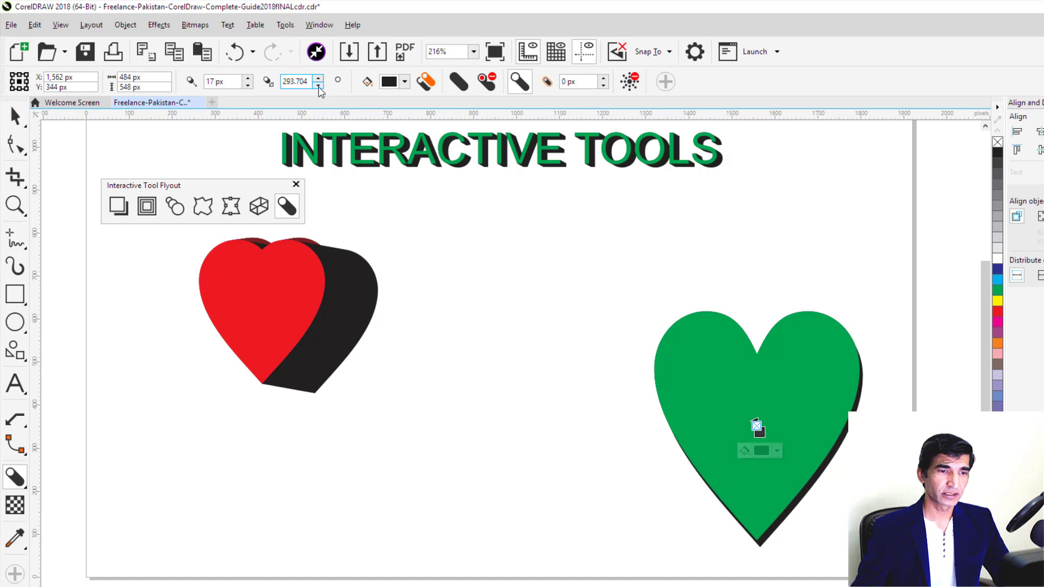
pyautogui.click(318, 86)
pyautogui.click(318, 85)
# Step: Change the green heart's block shadow color from black to a darker green than the heart
pyautogui.click(403, 84)
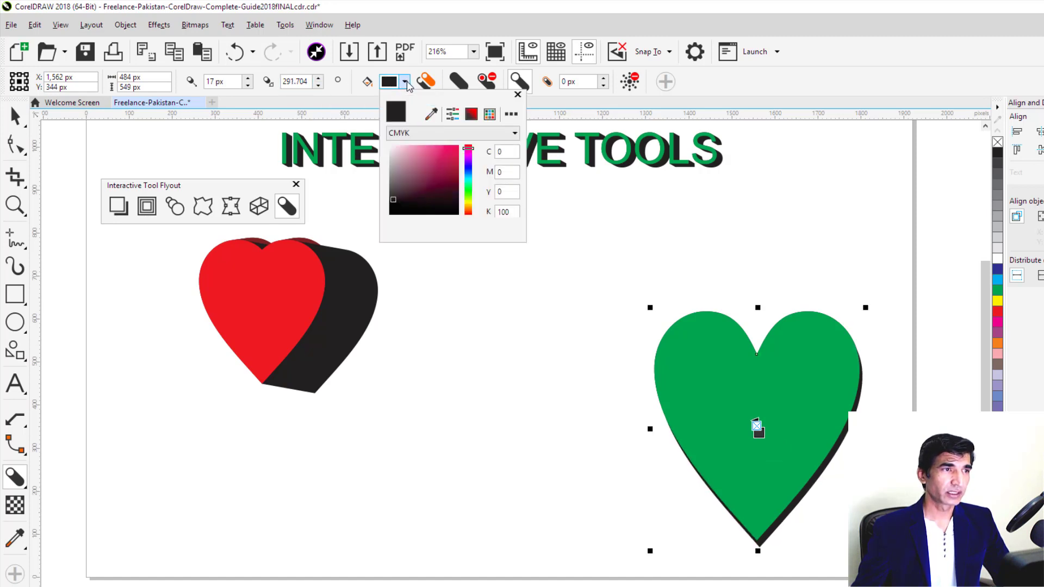
pyautogui.click(468, 190)
pyautogui.click(454, 174)
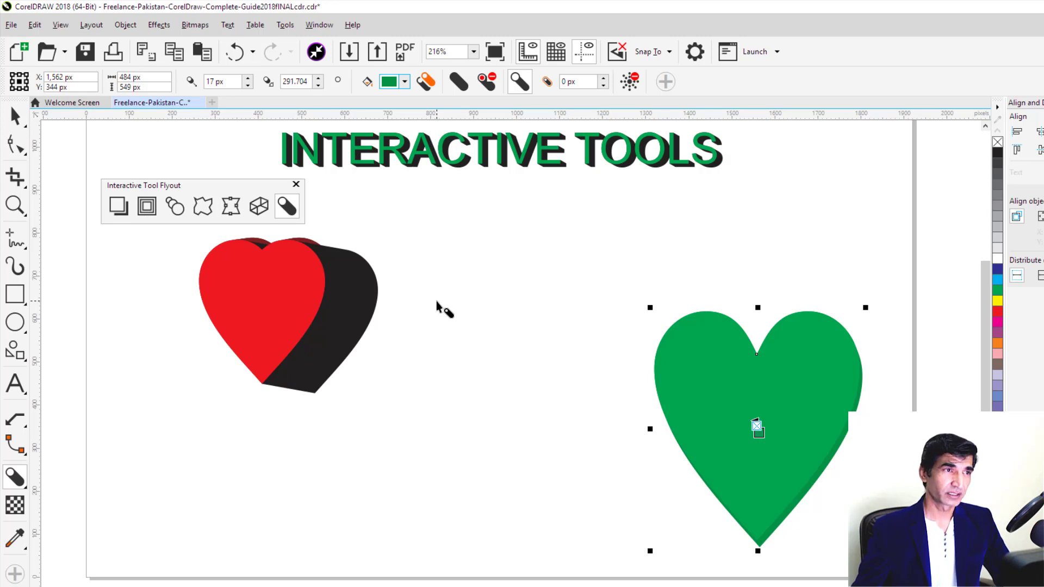
# Step: Turn on simplifying, hole removal and Generate from object outline for the green heart's block shadow
pyautogui.click(459, 88)
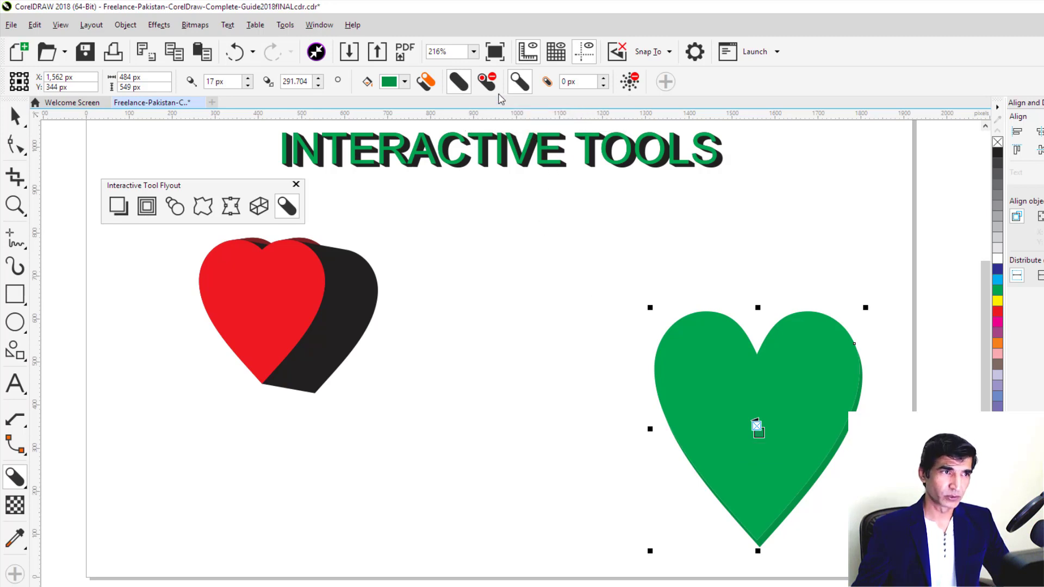
pyautogui.click(487, 82)
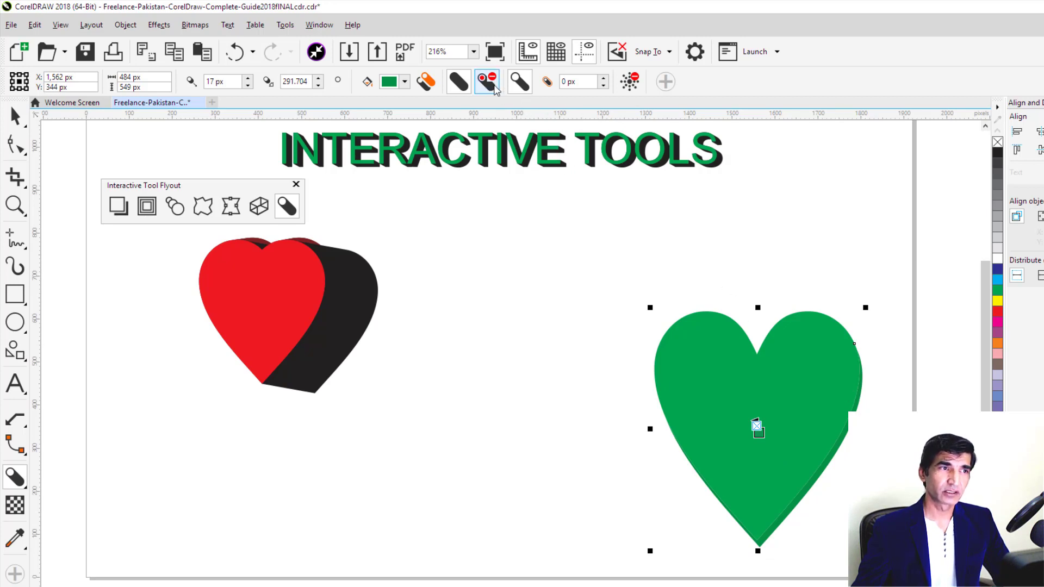
pyautogui.click(519, 81)
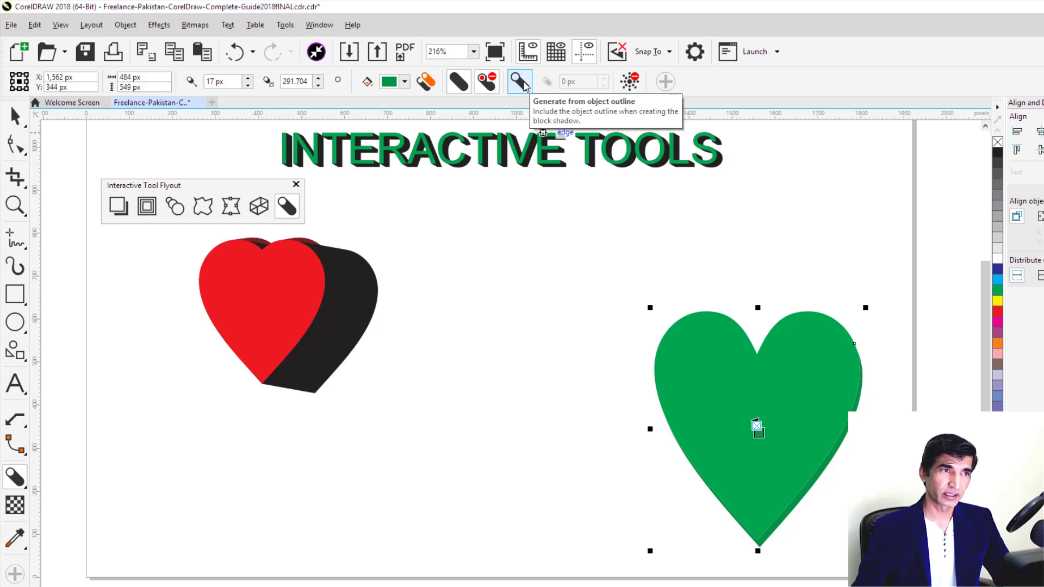
# Step: Try expanding the red heart's block shadow by 20 px, and clear the block shadow from the heart
pyautogui.click(351, 286)
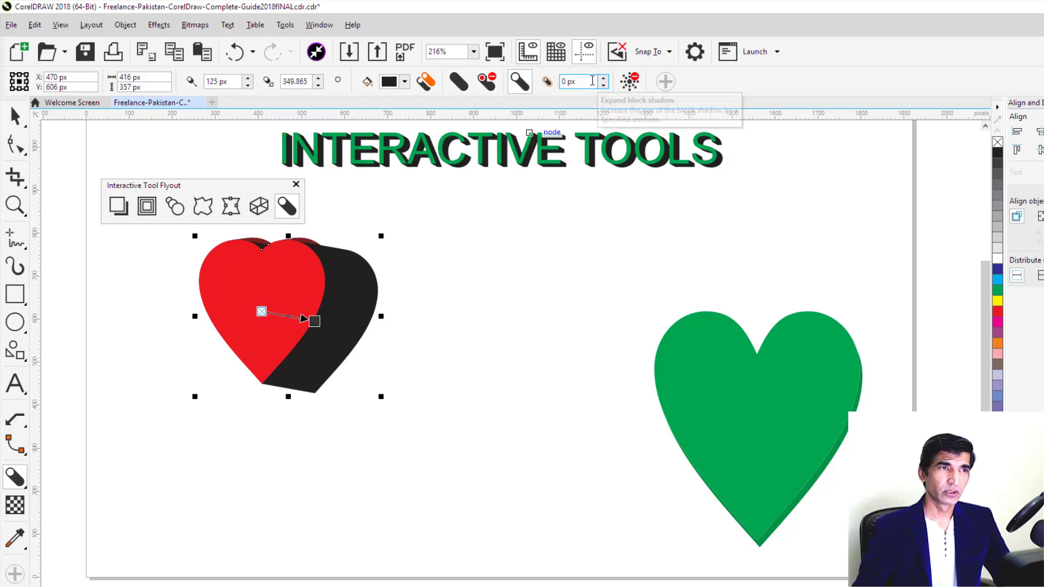
pyautogui.click(570, 82)
pyautogui.write('20')
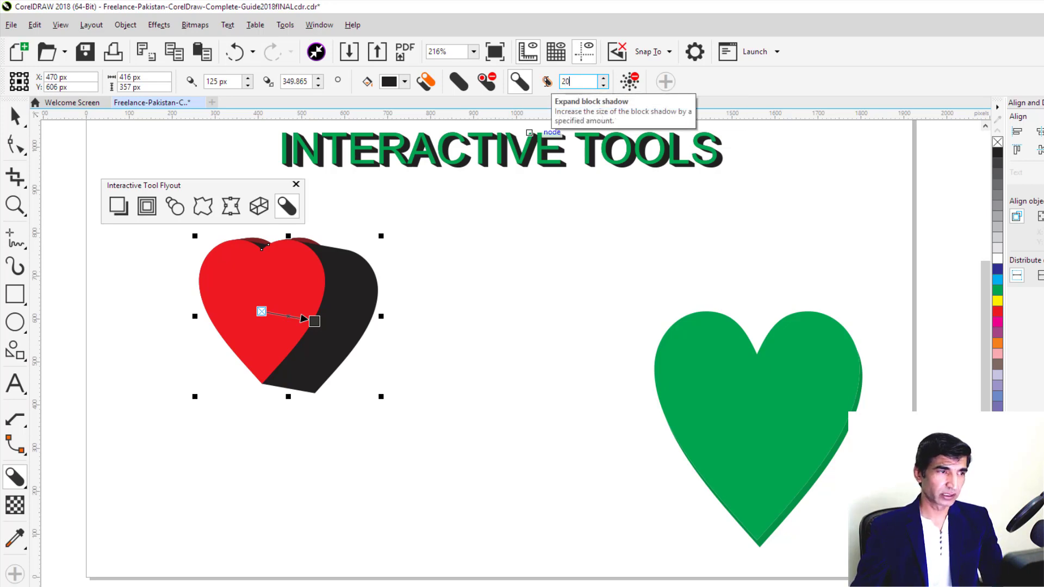
pyautogui.press('Return')
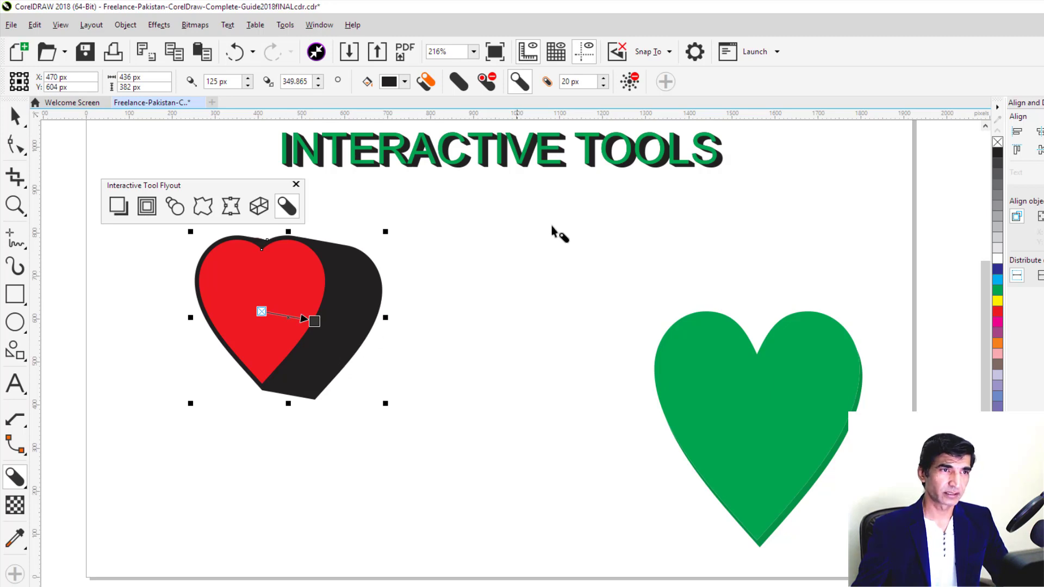
pyautogui.click(629, 82)
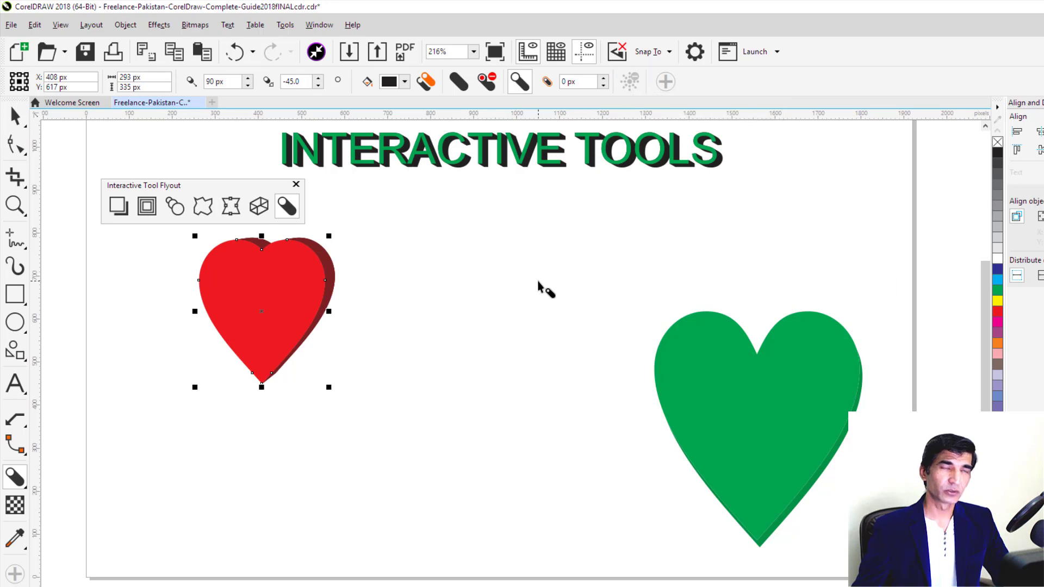